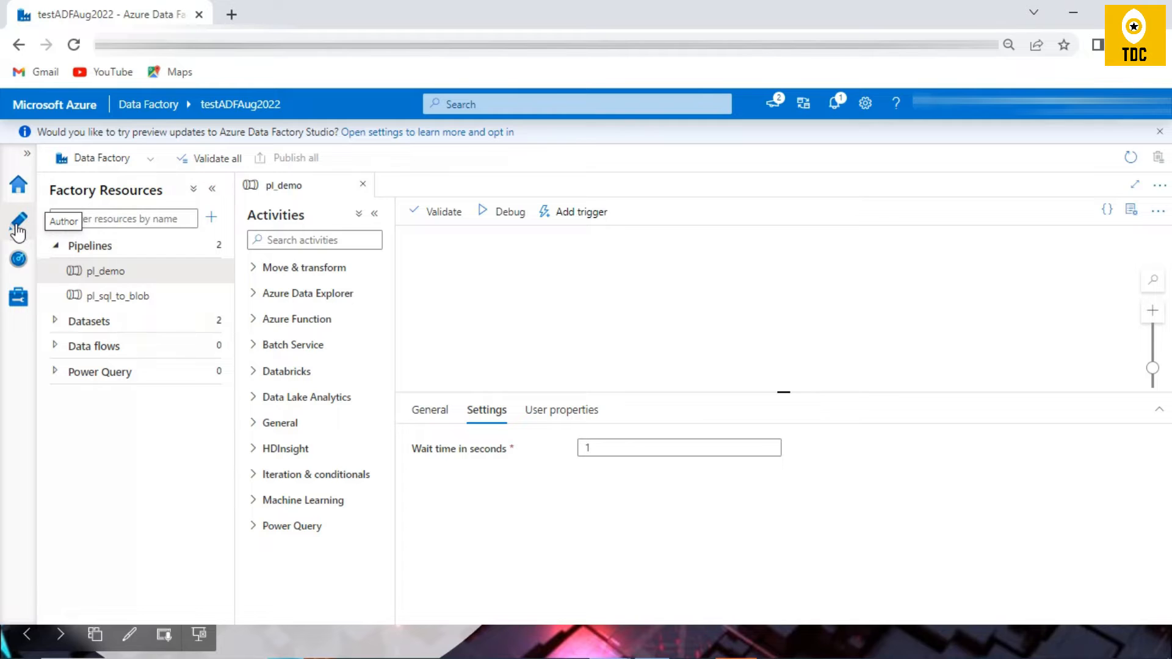
Step: Create a new pipeline and name it pipeline_demo
{"action": "left_click", "coordinate": [210, 218]}
{"action": "mouse_move", "coordinate": [308, 244]}
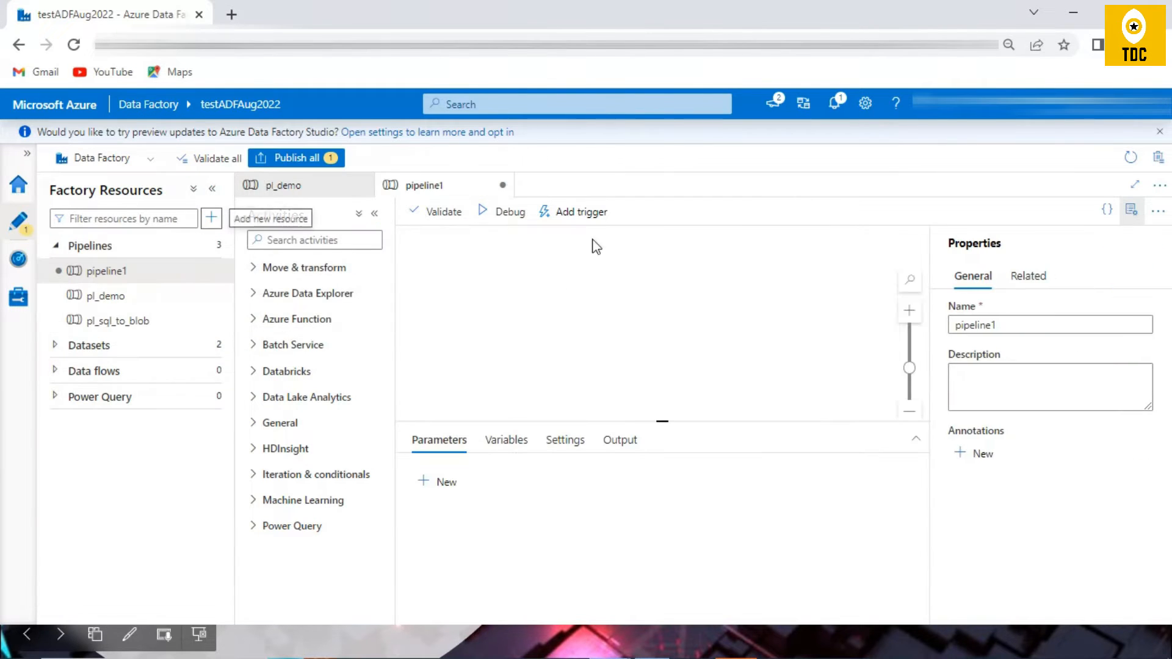
{"action": "left_click", "coordinate": [1025, 325]}
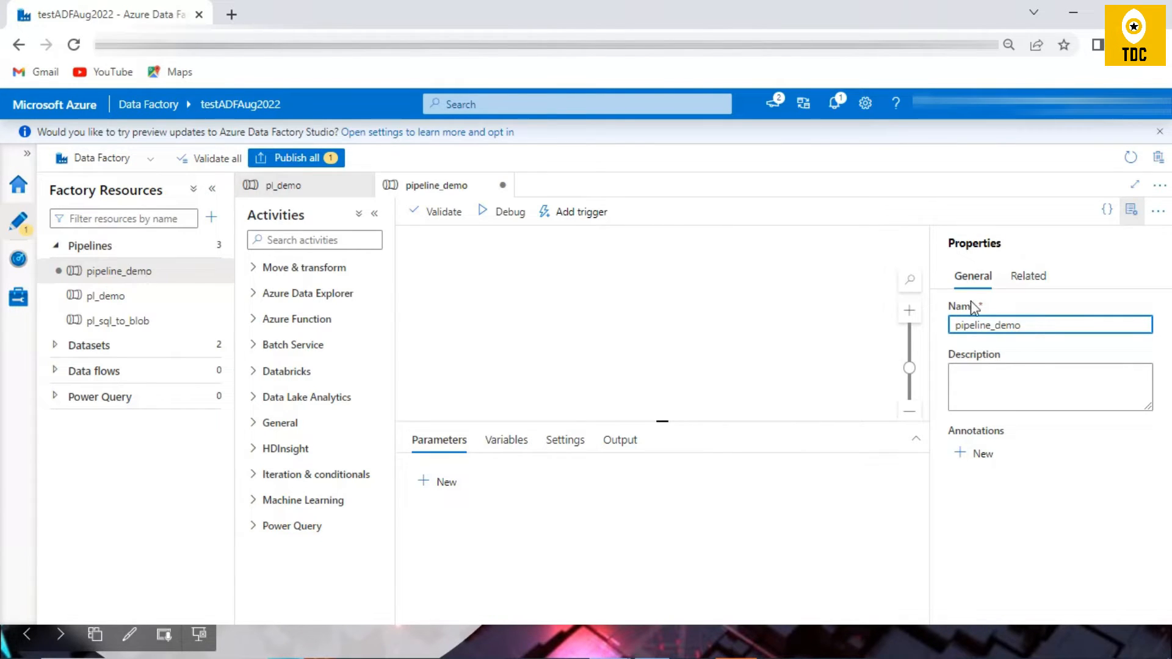
{"action": "left_click", "coordinate": [1131, 209]}
Step: Add a Set variable activity from the General category to the pipeline_demo canvas
{"action": "left_click", "coordinate": [306, 242]}
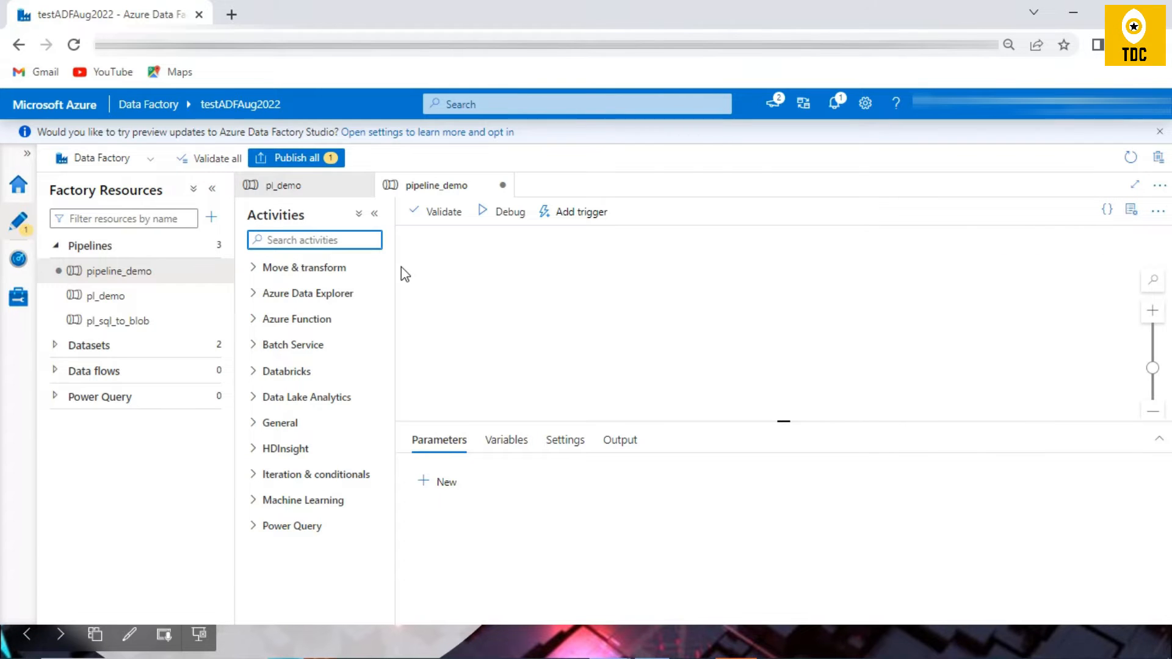
{"action": "type", "text": "set"}
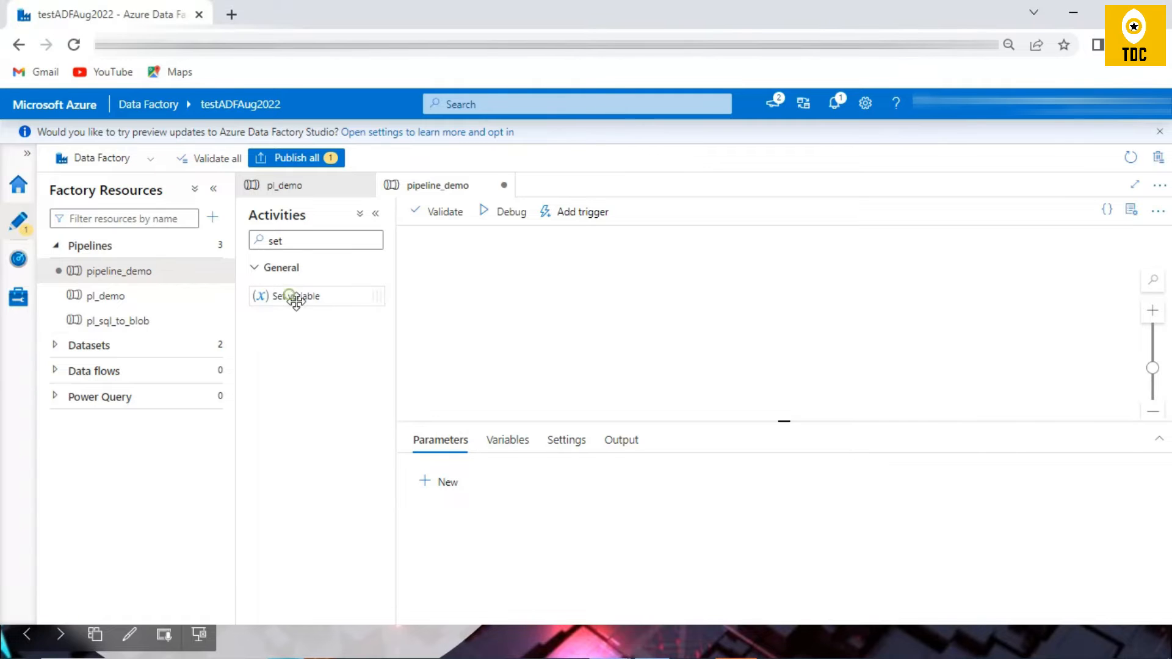
{"action": "double_click", "coordinate": [303, 244]}
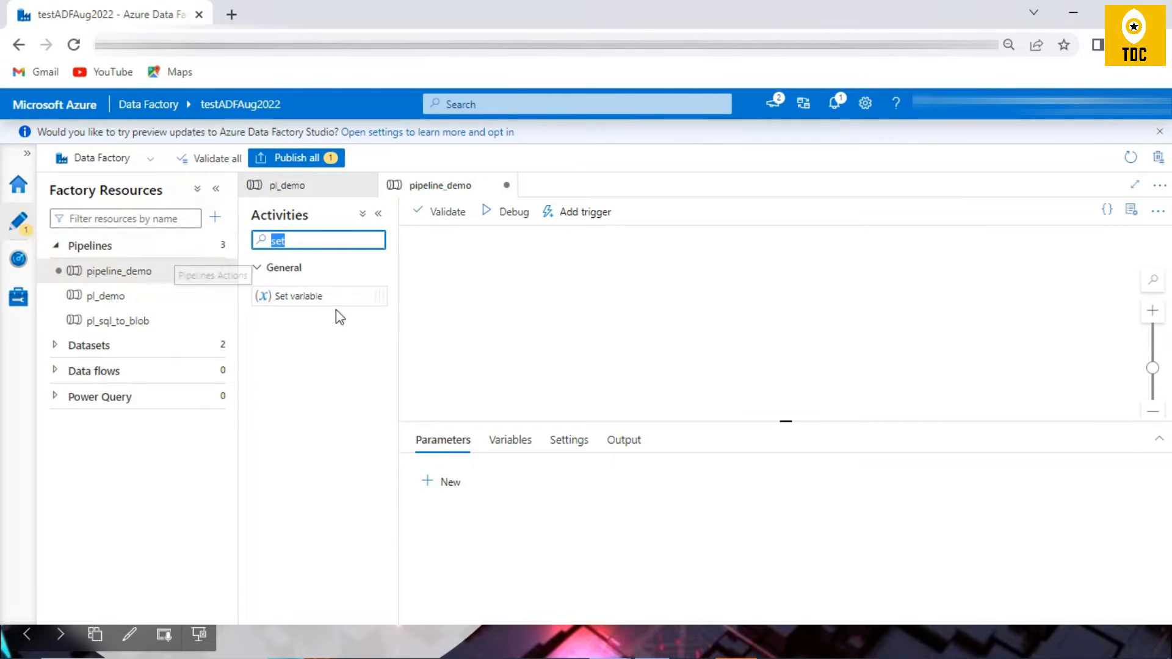
{"action": "key", "text": "BackSpace"}
{"action": "left_click", "coordinate": [262, 477]}
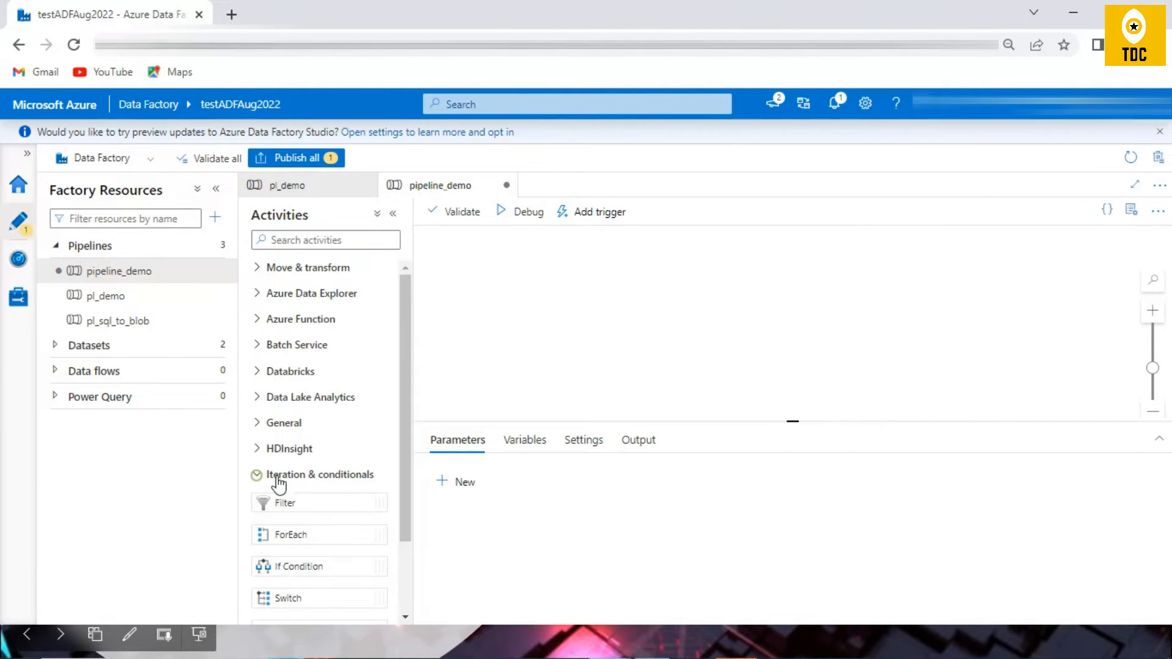
{"action": "scroll", "coordinate": [366, 446], "scroll_direction": "up", "scroll_amount": 2}
{"action": "left_click", "coordinate": [268, 423]}
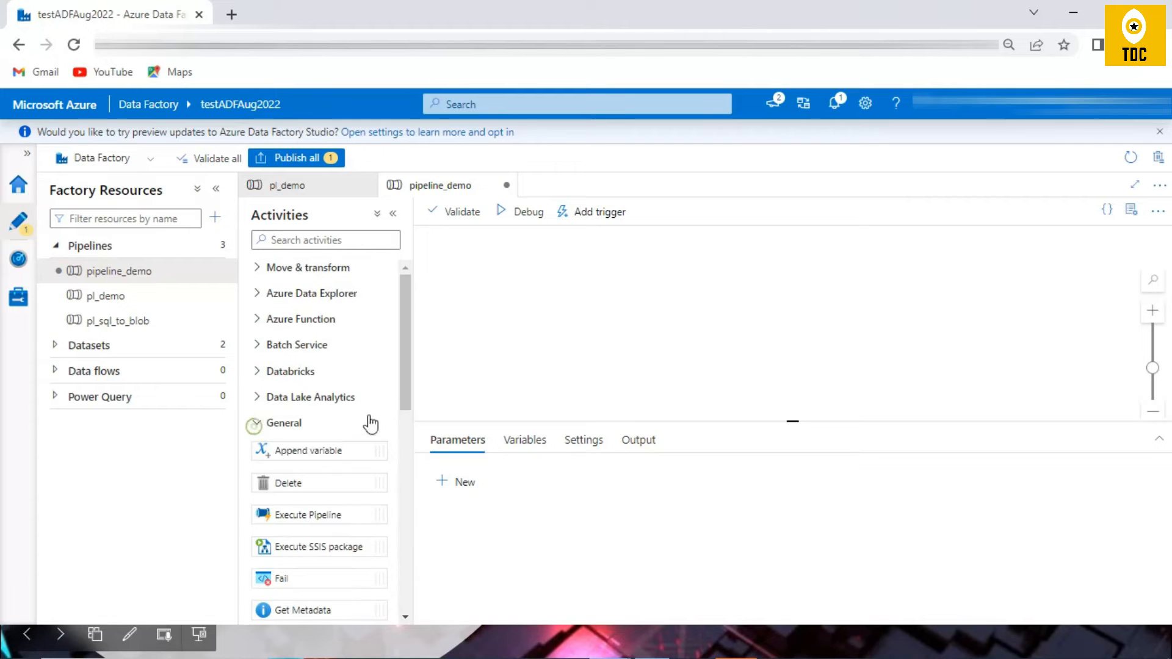
{"action": "scroll", "coordinate": [363, 427], "scroll_direction": "down", "scroll_amount": 3}
{"action": "scroll", "coordinate": [305, 497], "scroll_direction": "down", "scroll_amount": 2}
{"action": "left_click_drag", "start_coordinate": [282, 482], "coordinate": [711, 298]}
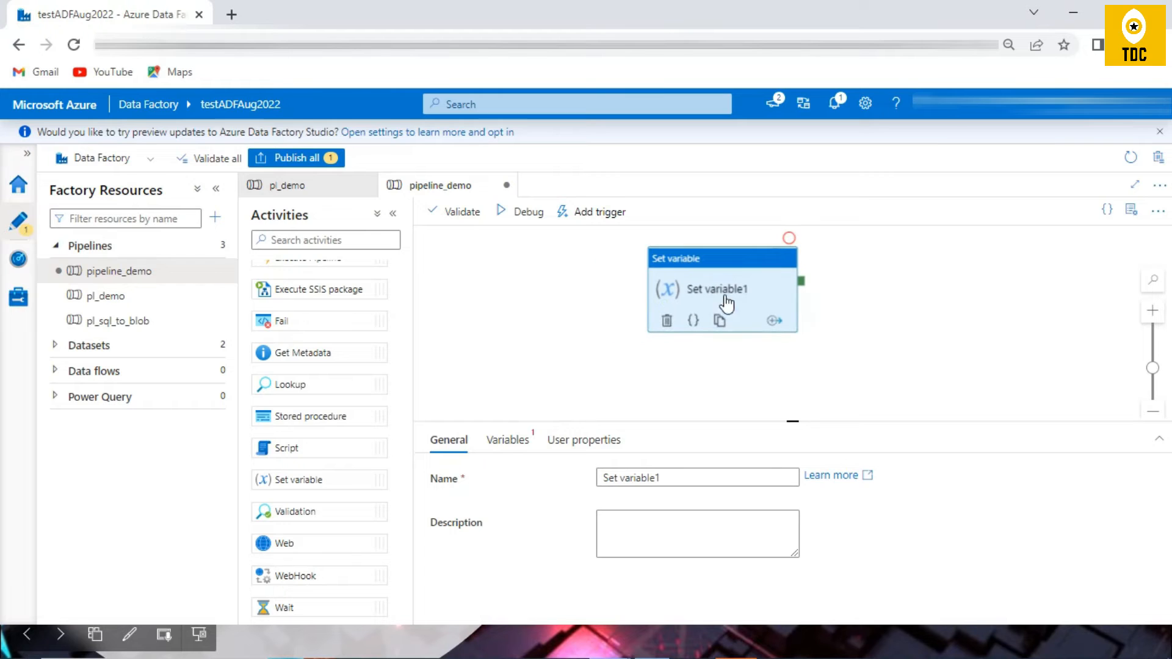
Step: Rename the Set variable activity as "Set demo for Set variable"
{"action": "triple_click", "coordinate": [665, 477]}
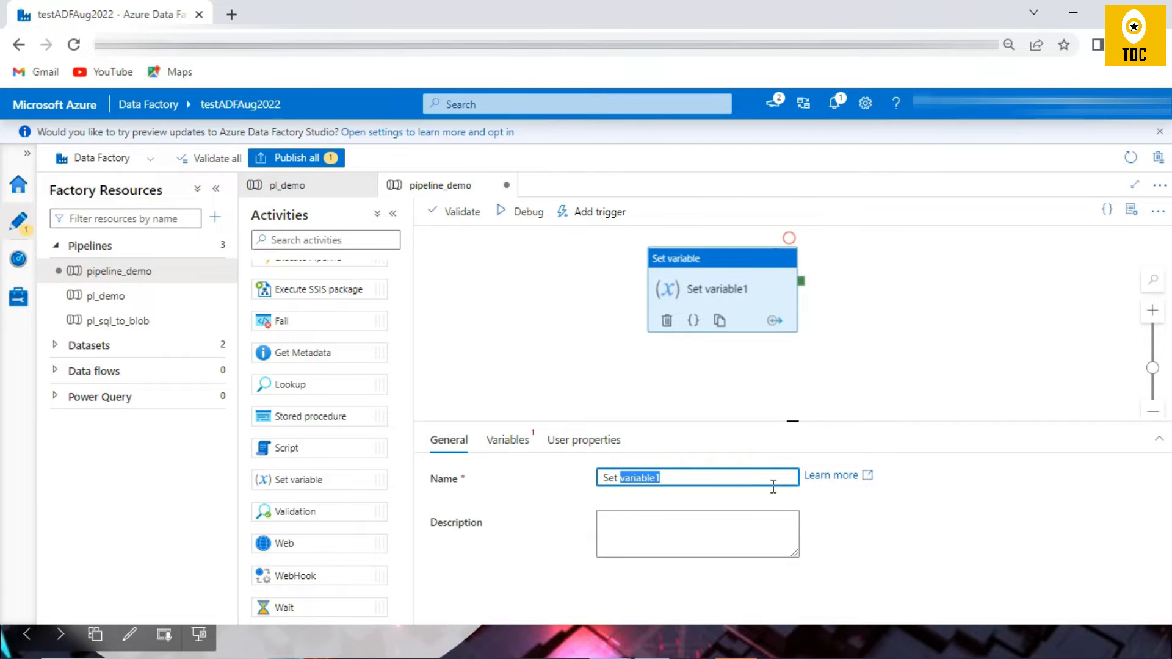
{"action": "type", "text": "demp"}
{"action": "key", "text": "BackSpace"}
{"action": "type", "text": "o "}
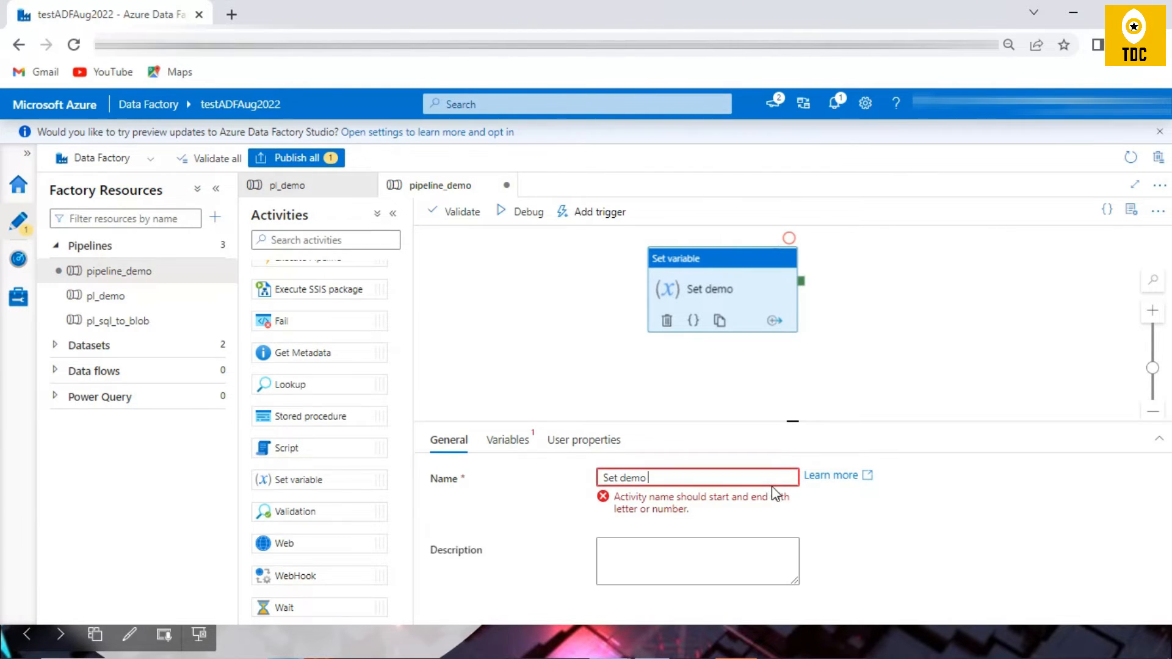
{"action": "type", "text": "for Set variable"}
Step: Copy the activity's name into its description, so it reads "Set demo for Set variable"
{"action": "left_click", "coordinate": [620, 533]}
{"action": "left_click_drag", "start_coordinate": [717, 477], "coordinate": [557, 471]}
{"action": "key", "text": "ctrl+c"}
{"action": "left_click", "coordinate": [666, 528]}
{"action": "key", "text": "ctrl+v"}
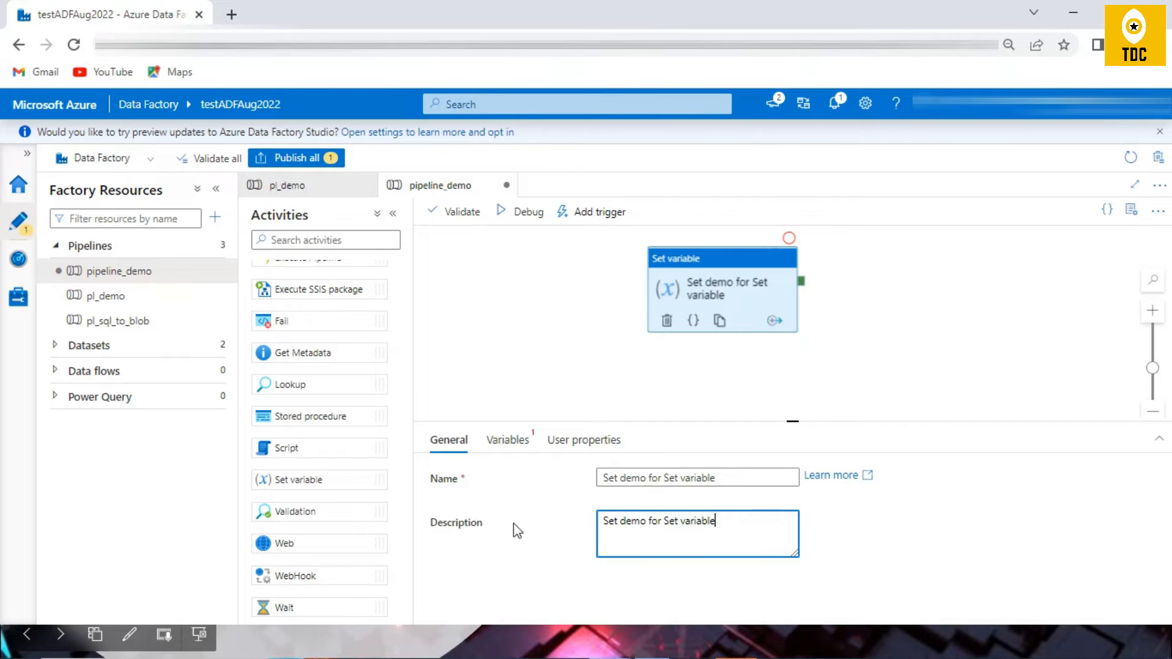
Step: Examine which variables the Set variable activity offers and which variables are defined on the pipeline itself
{"action": "left_click", "coordinate": [492, 450]}
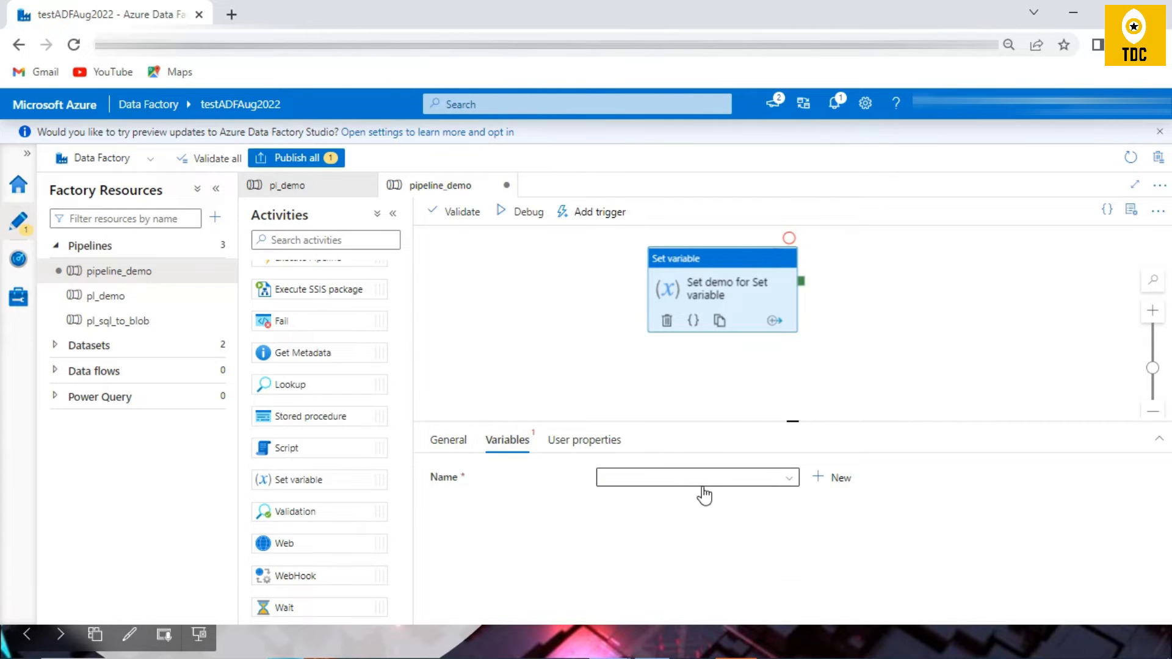
{"action": "left_click", "coordinate": [766, 479]}
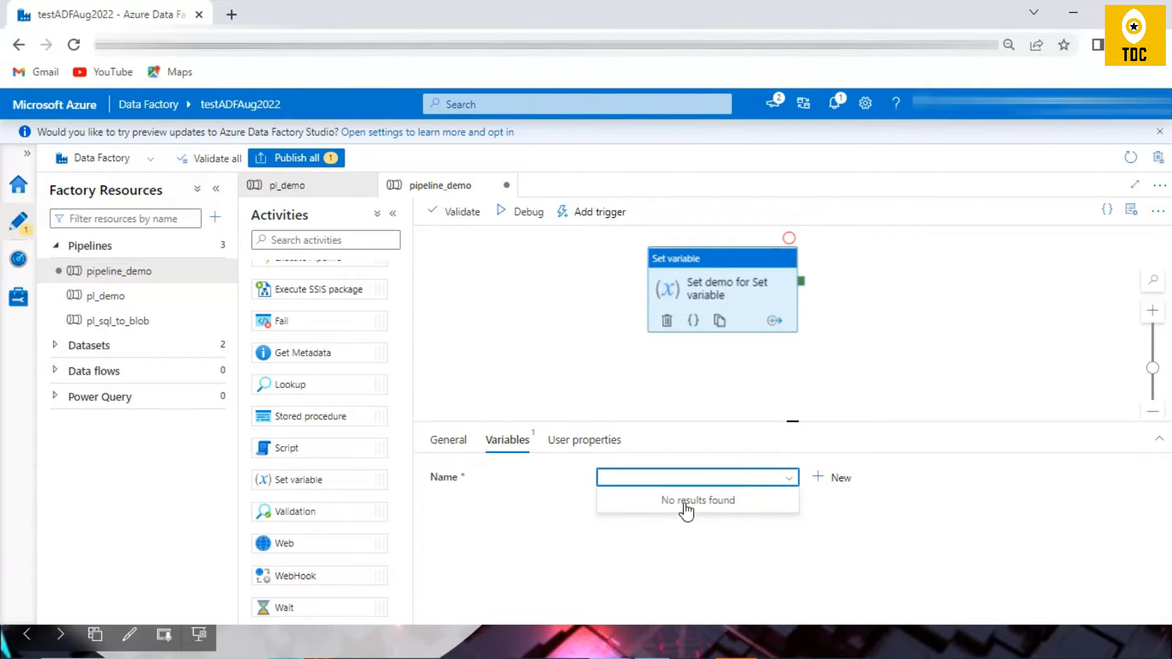
{"action": "left_click", "coordinate": [793, 482]}
{"action": "left_click", "coordinate": [779, 481]}
{"action": "left_click", "coordinate": [502, 325]}
{"action": "left_click", "coordinate": [723, 282]}
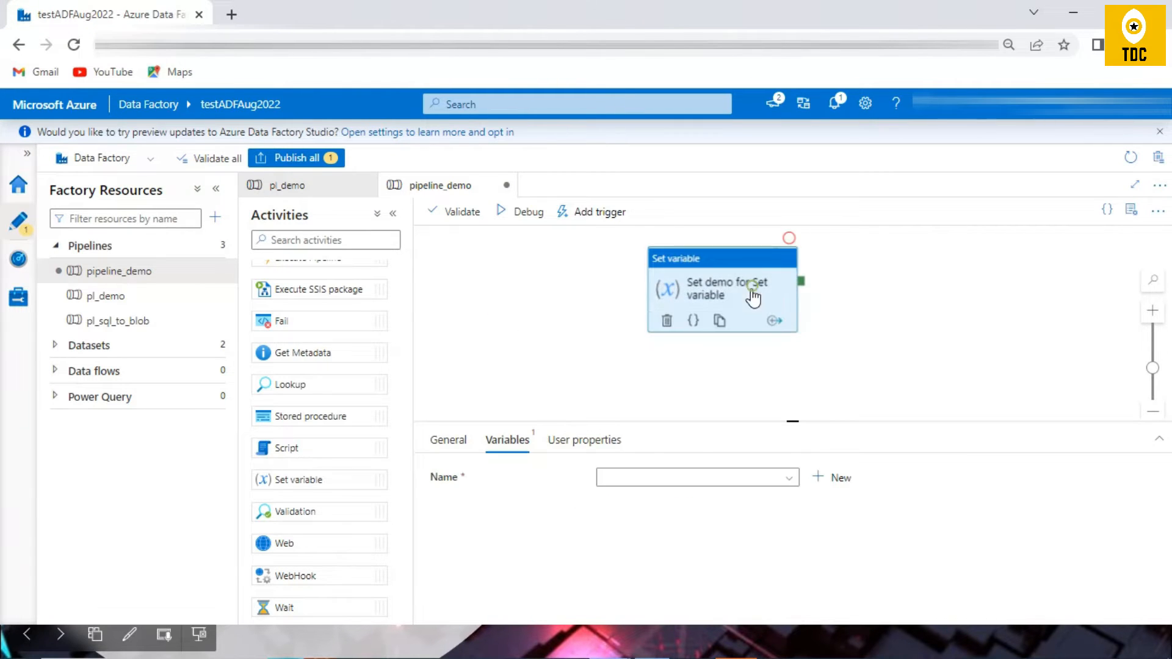
{"action": "left_click", "coordinate": [482, 301]}
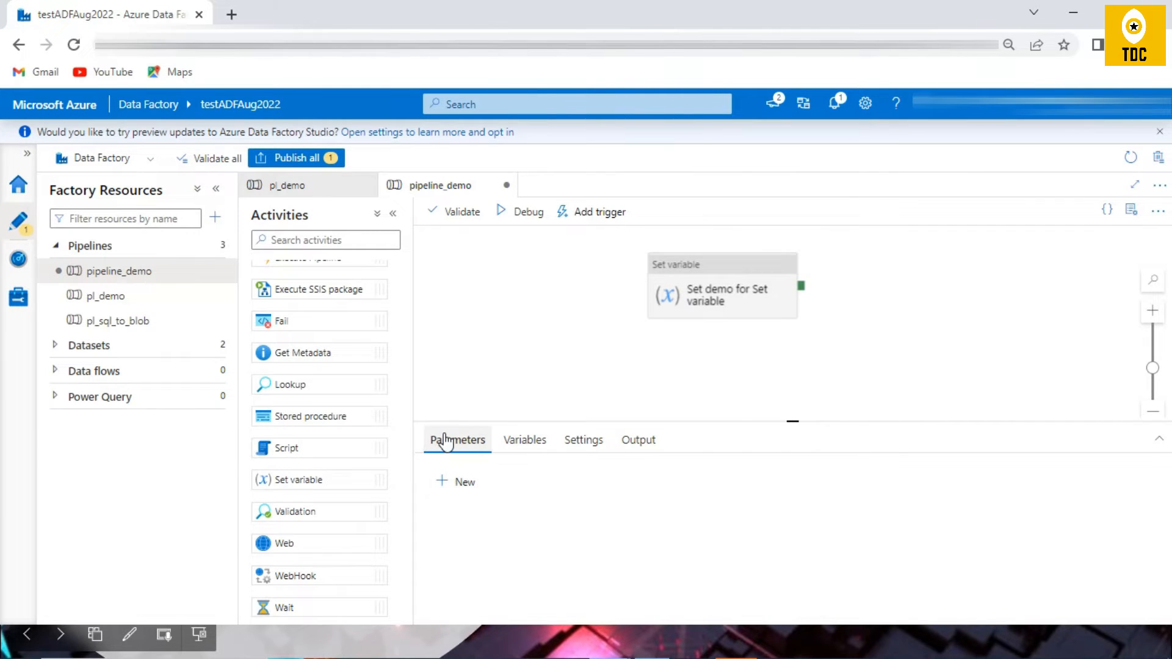
{"action": "left_click", "coordinate": [521, 442]}
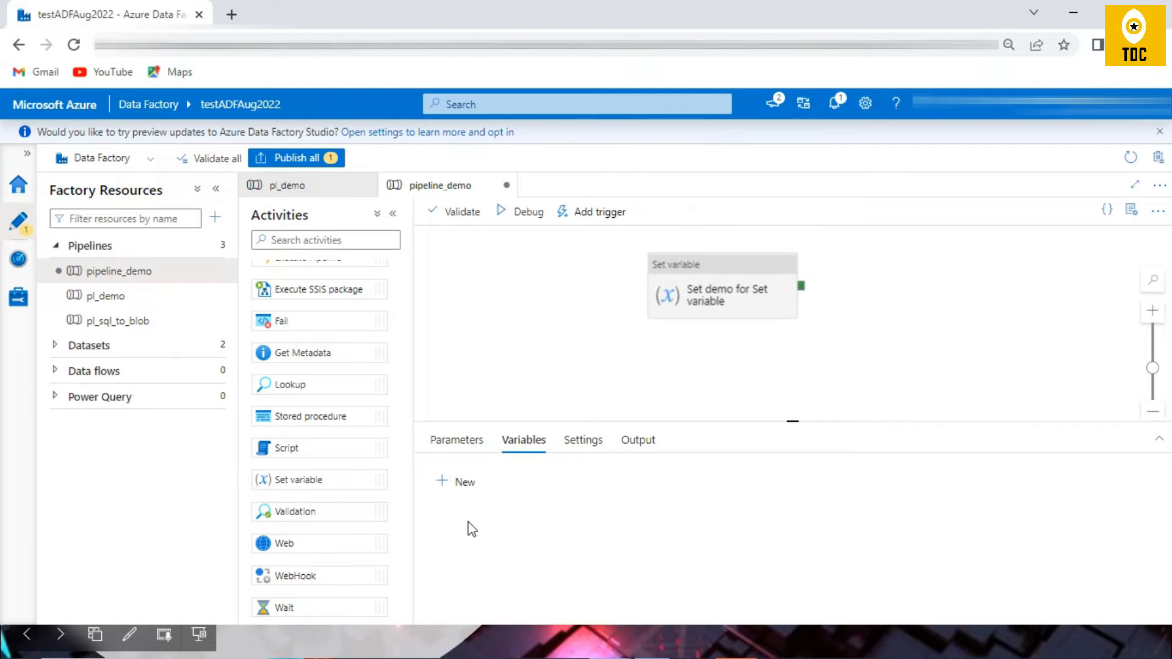
{"action": "left_click", "coordinate": [707, 260]}
{"action": "left_click", "coordinate": [675, 482]}
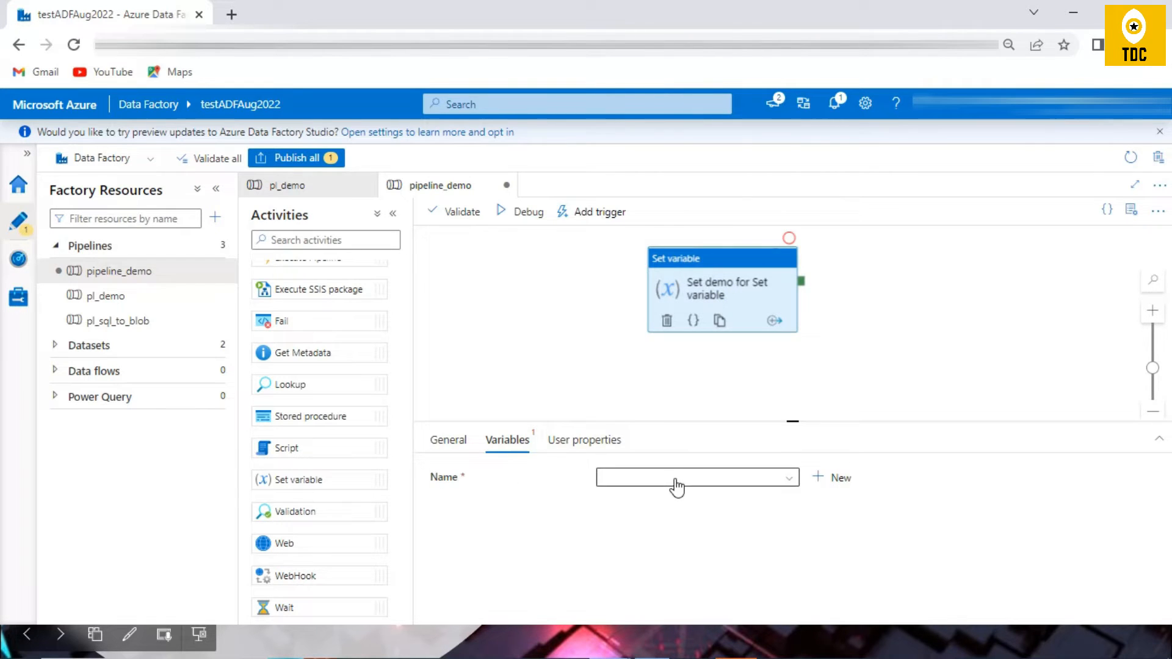
Step: Create a pipeline-level variable named var1 of type String, leaving its default value empty
{"action": "left_click", "coordinate": [522, 321]}
{"action": "left_click", "coordinate": [475, 482]}
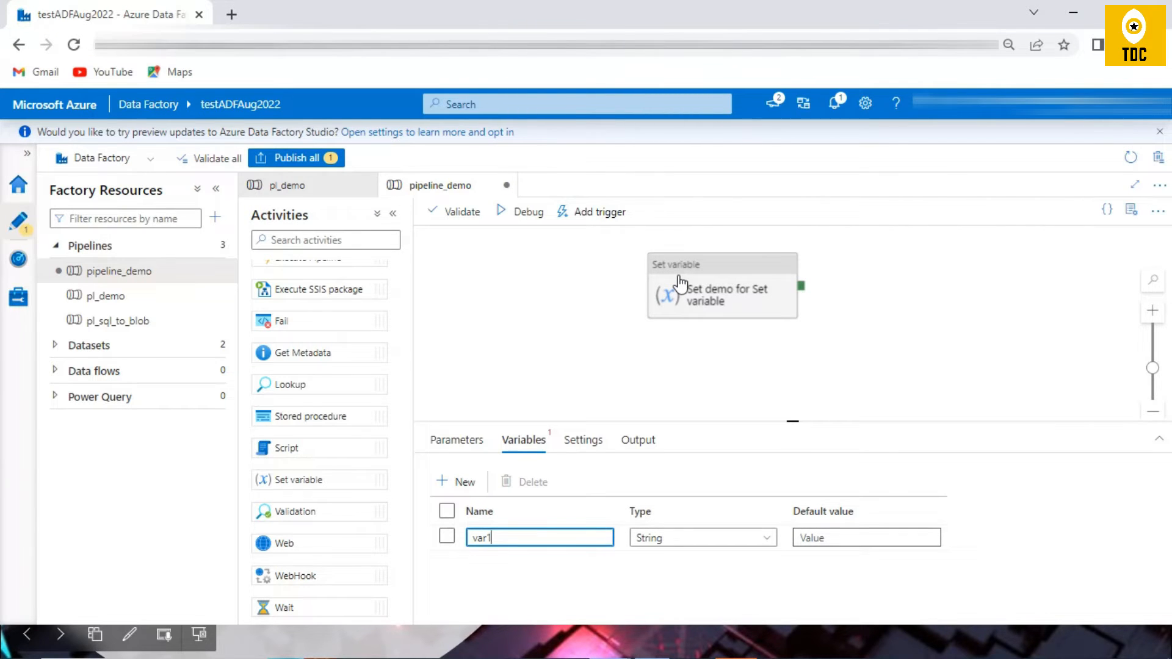
{"action": "left_click", "coordinate": [841, 539]}
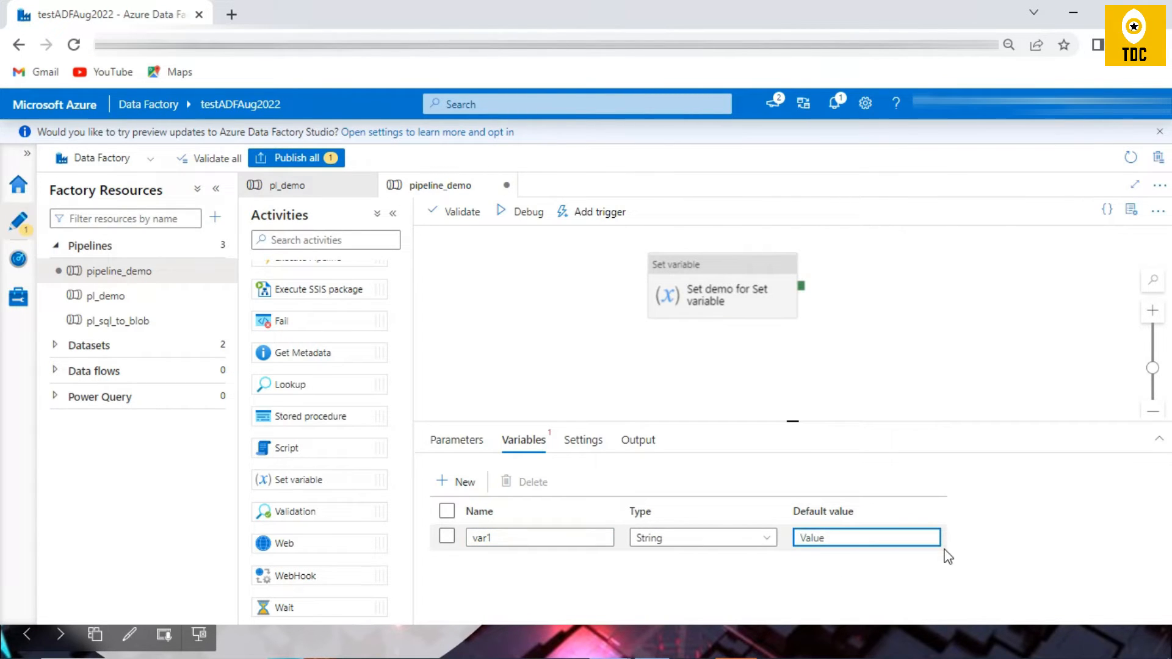
{"action": "left_click", "coordinate": [721, 292]}
{"action": "left_click", "coordinate": [510, 361]}
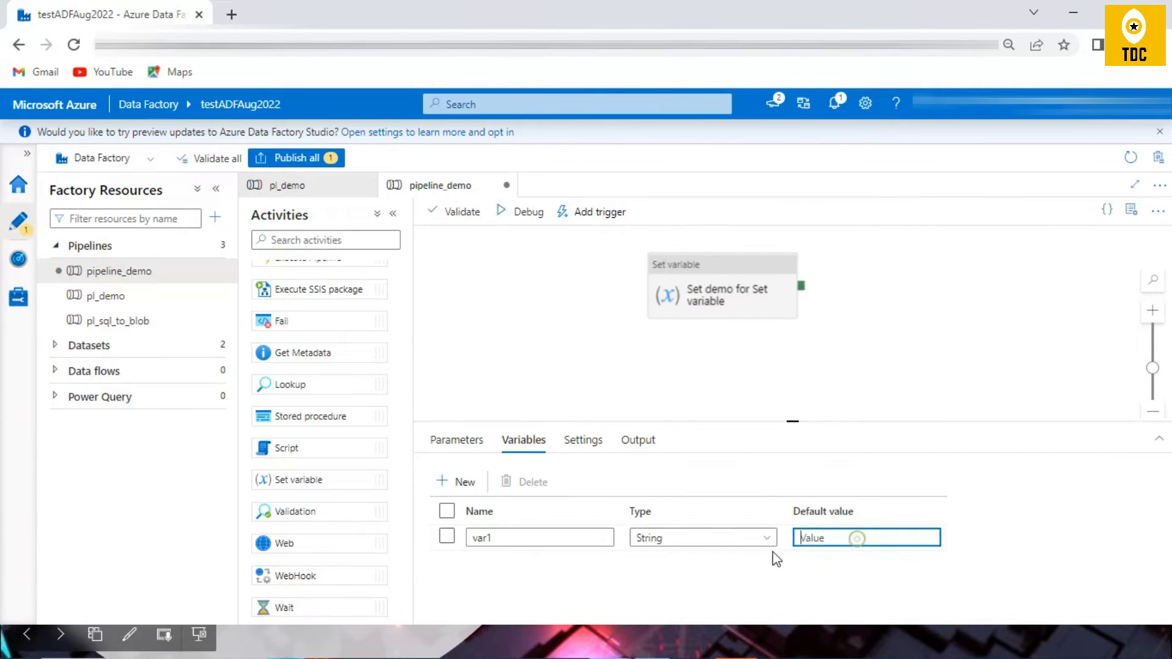
Step: Choose var1 as the variable that the Set variable activity assigns
{"action": "left_click", "coordinate": [709, 298]}
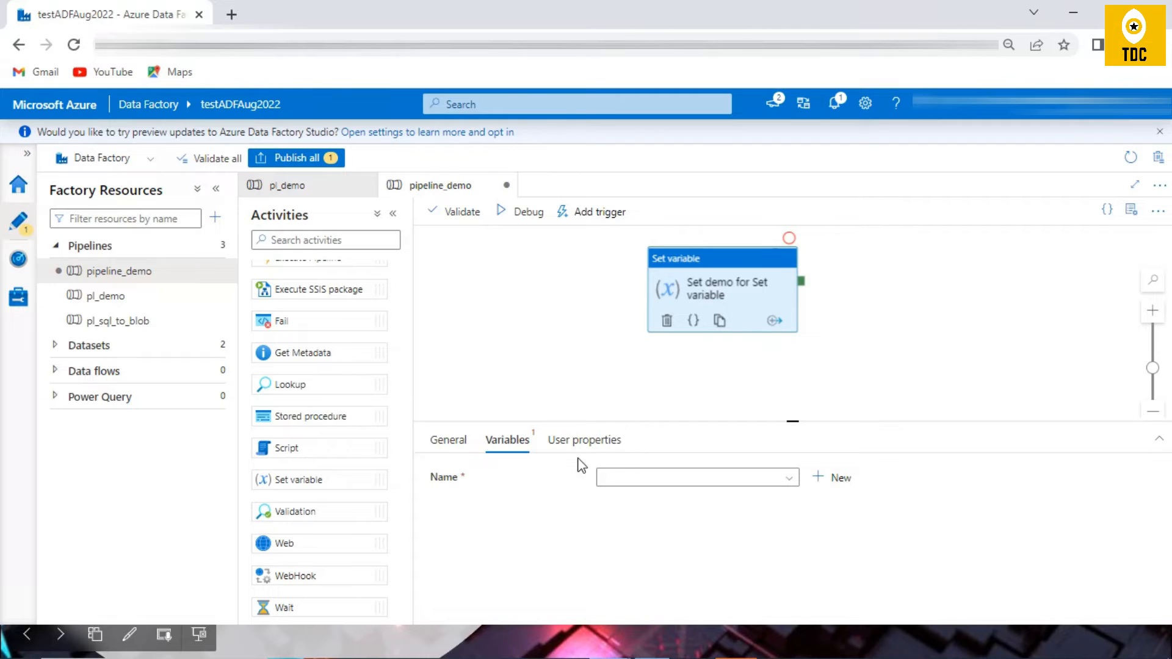
{"action": "left_click", "coordinate": [670, 481]}
{"action": "left_click", "coordinate": [617, 500]}
Step: Open the dynamic content editor for var1's value, search the functions for "utc" and insert convertTimeZone
{"action": "left_click", "coordinate": [651, 520]}
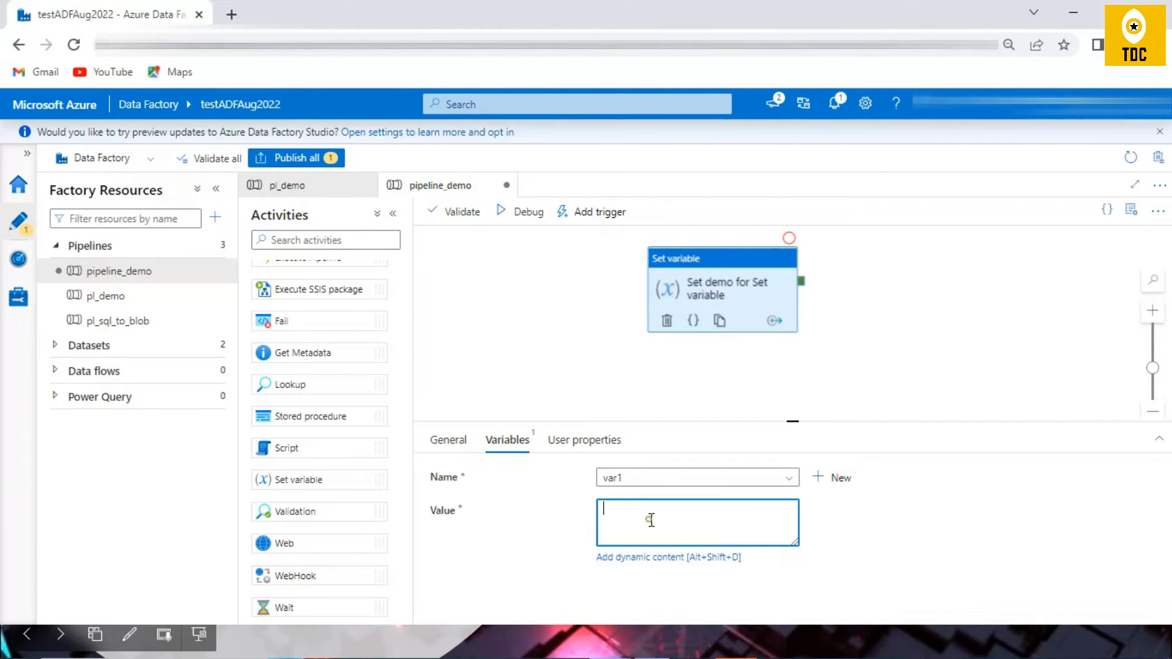
{"action": "left_click", "coordinate": [670, 558]}
{"action": "left_click", "coordinate": [730, 456]}
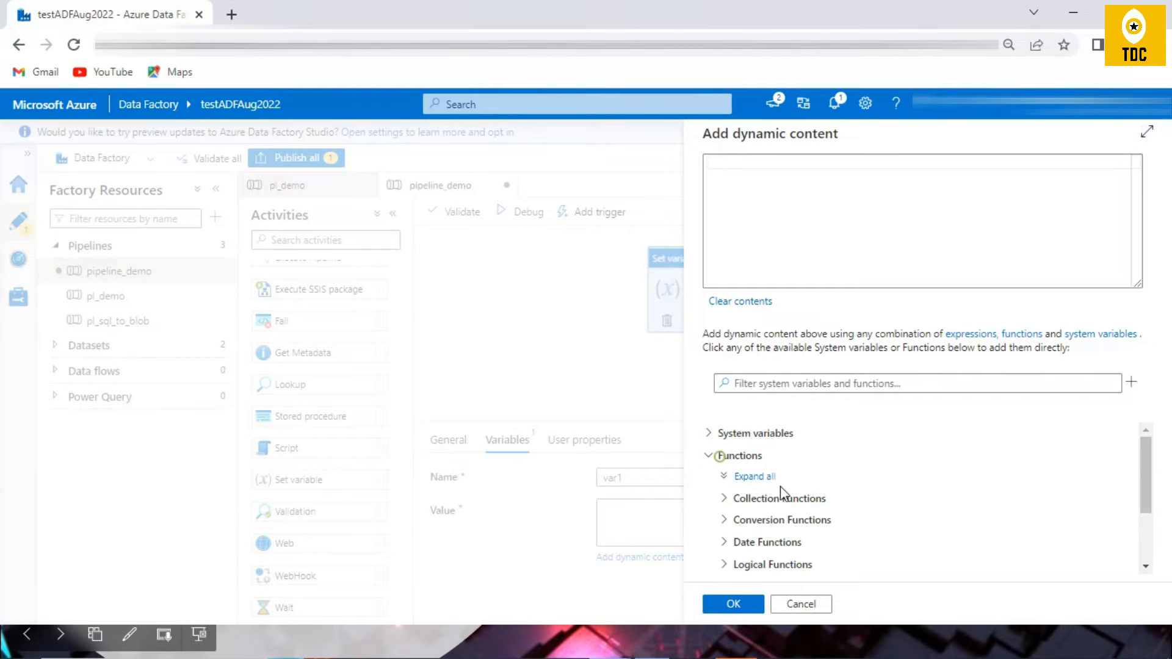
{"action": "left_click", "coordinate": [767, 386]}
{"action": "type", "text": "utc"}
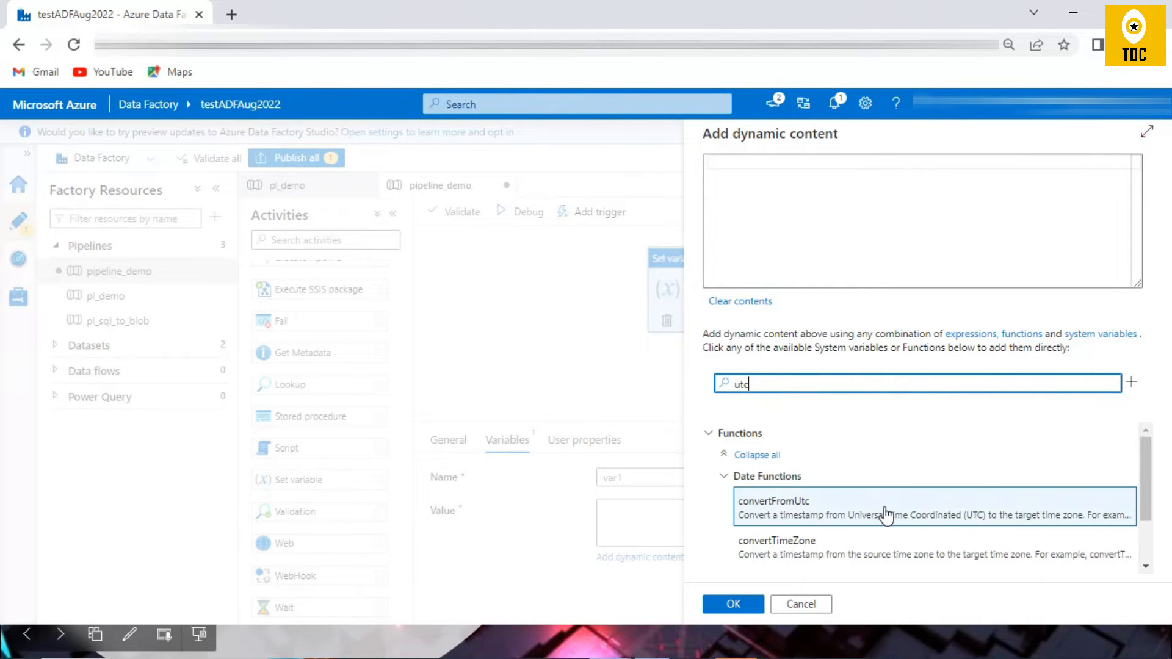
{"action": "left_click", "coordinate": [844, 556]}
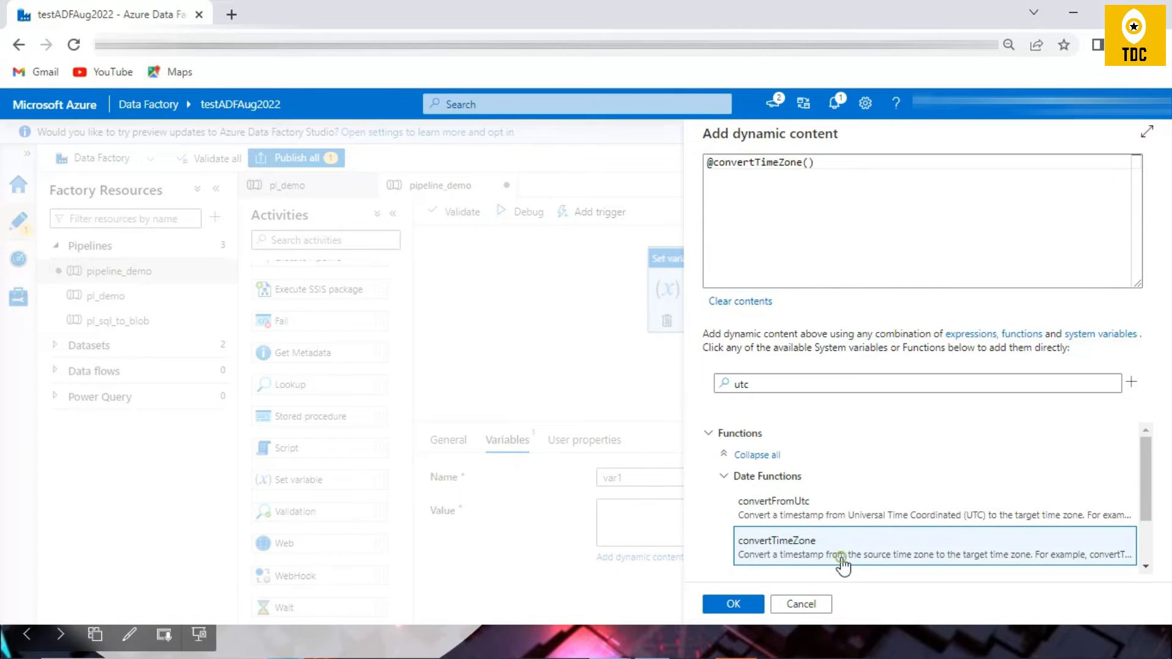
{"action": "left_click", "coordinate": [780, 404]}
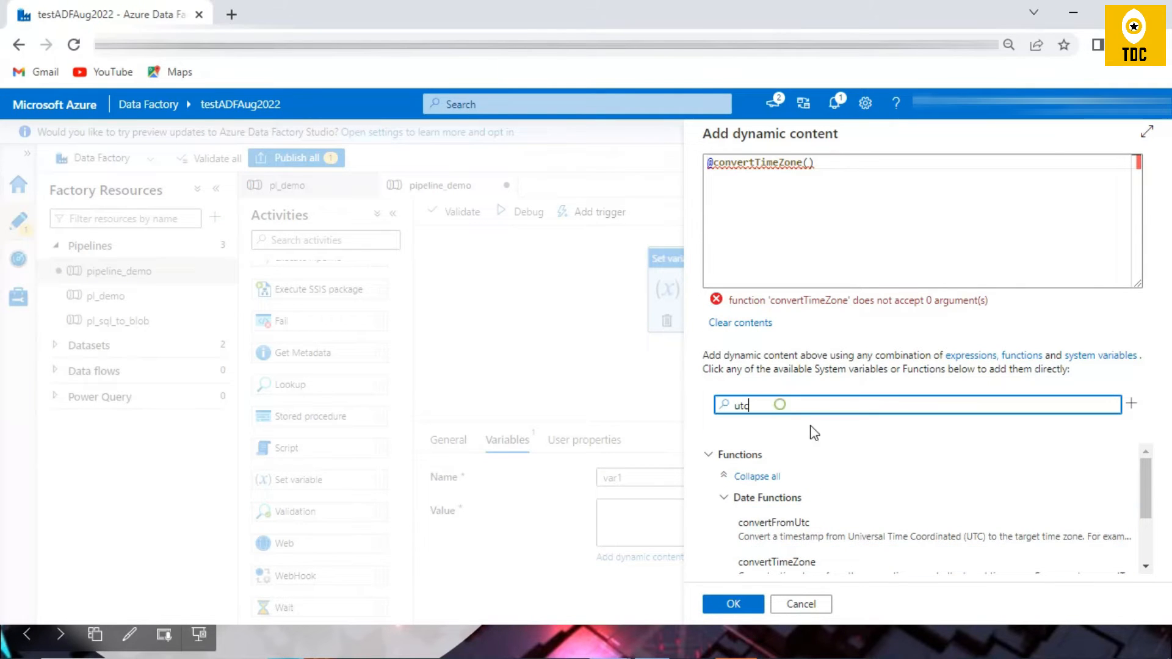
{"action": "key", "text": "BackSpace"}
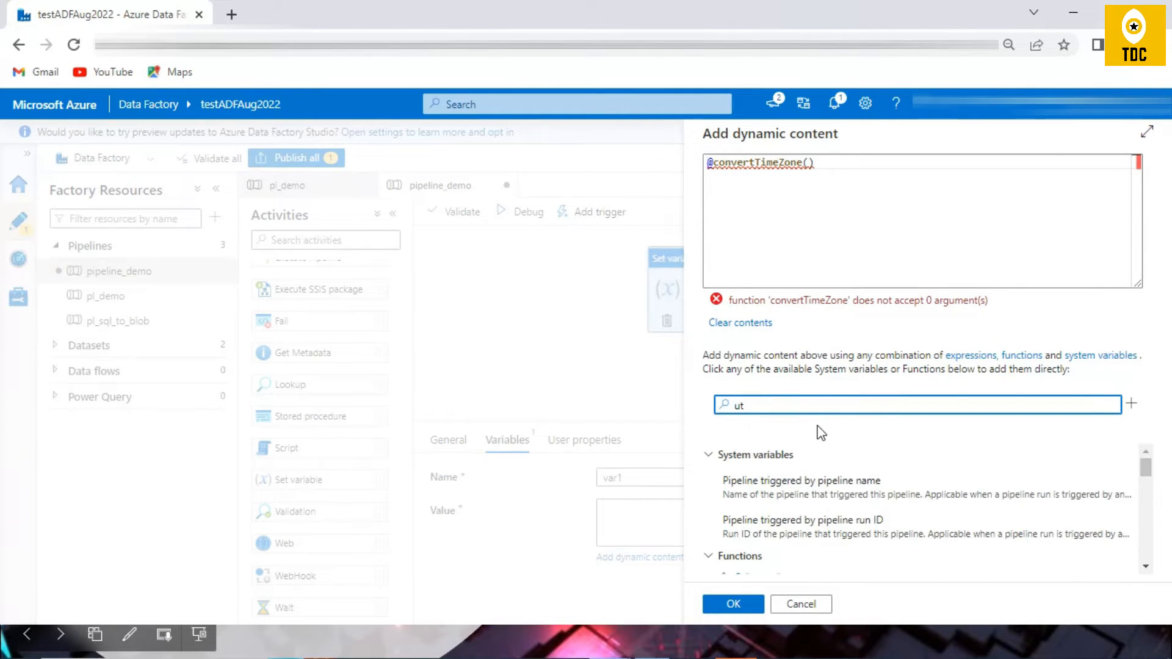
{"action": "type", "text": "cno"}
{"action": "left_click", "coordinate": [805, 554]}
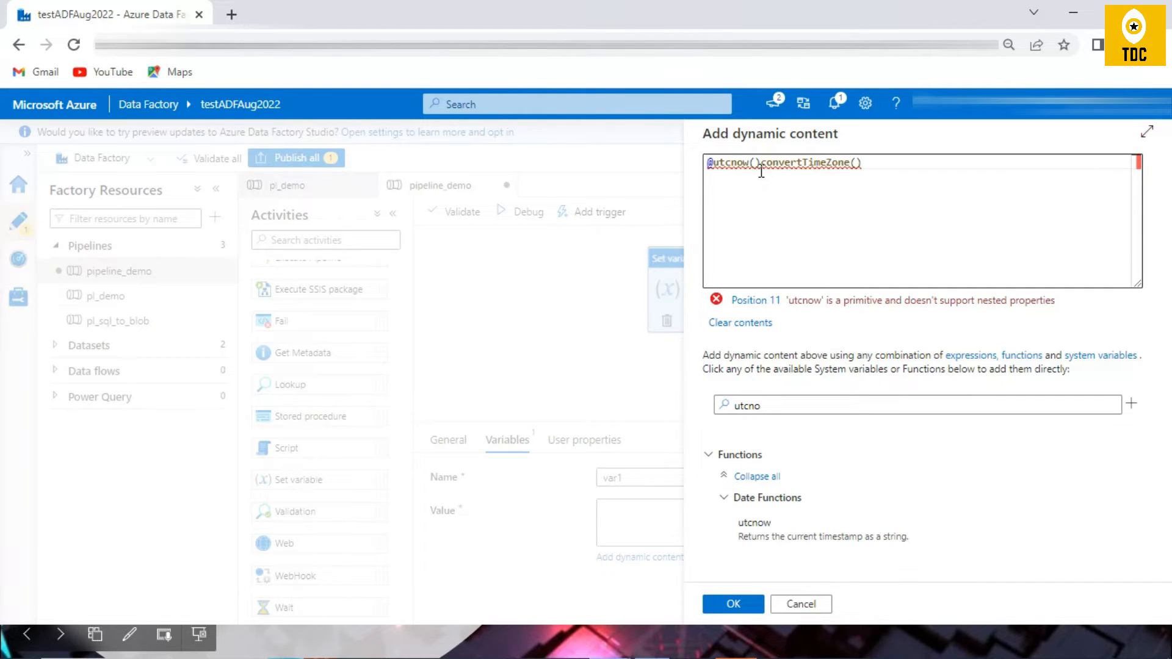
{"action": "left_click_drag", "start_coordinate": [760, 168], "coordinate": [971, 167]}
{"action": "key", "text": "BackSpace"}
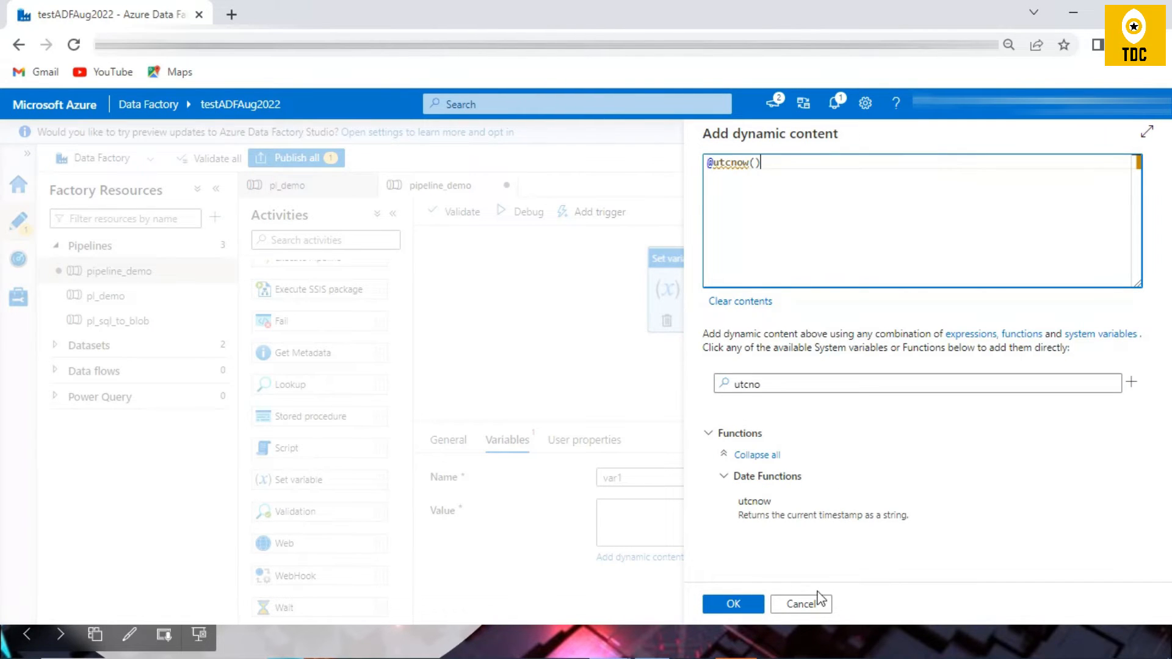
{"action": "left_click", "coordinate": [750, 611]}
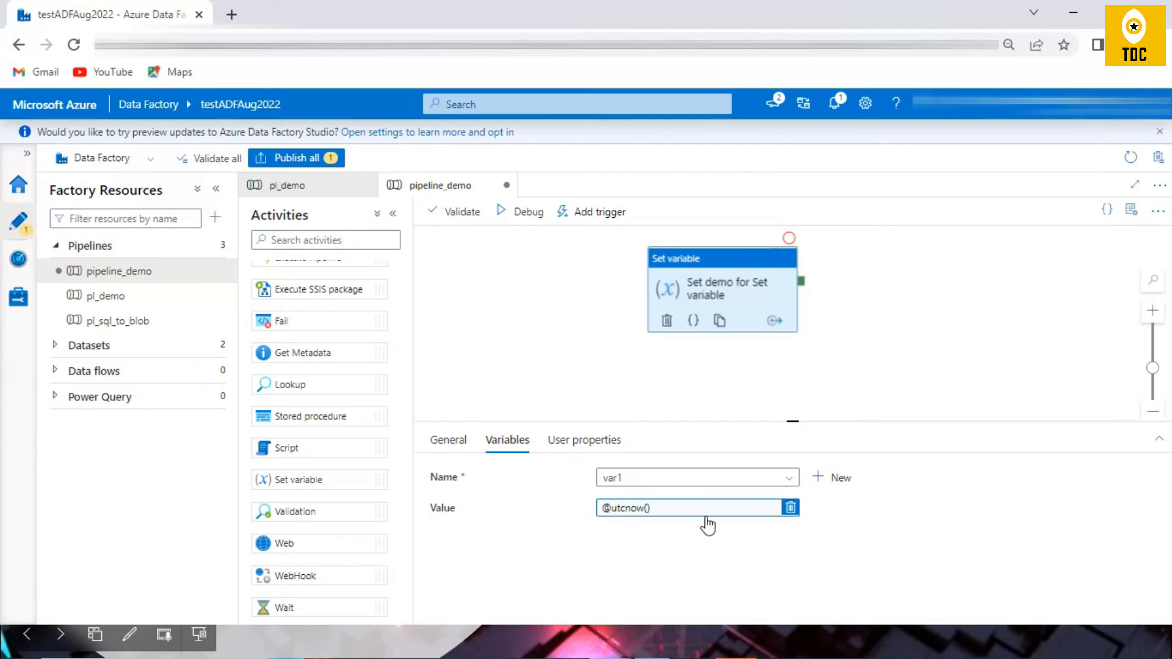
Step: Debug the pipeline and compare the activity's output for var1 with its variable settings
{"action": "left_click", "coordinate": [514, 213]}
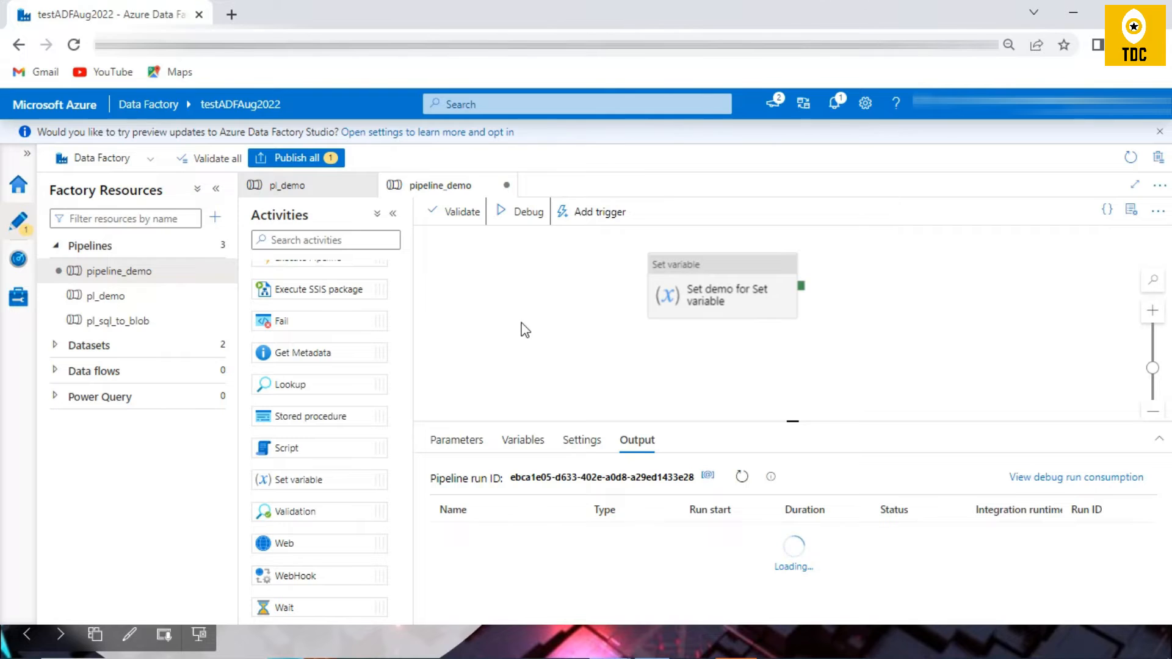
{"action": "left_click", "coordinate": [575, 537]}
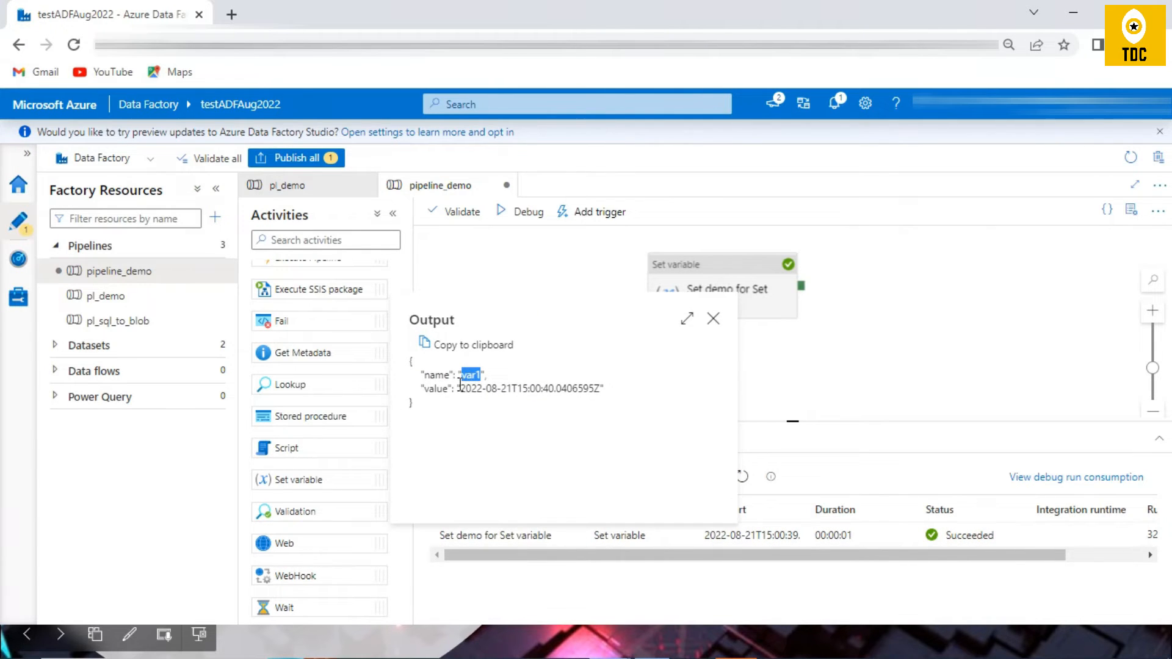
{"action": "left_click_drag", "start_coordinate": [460, 392], "coordinate": [603, 391]}
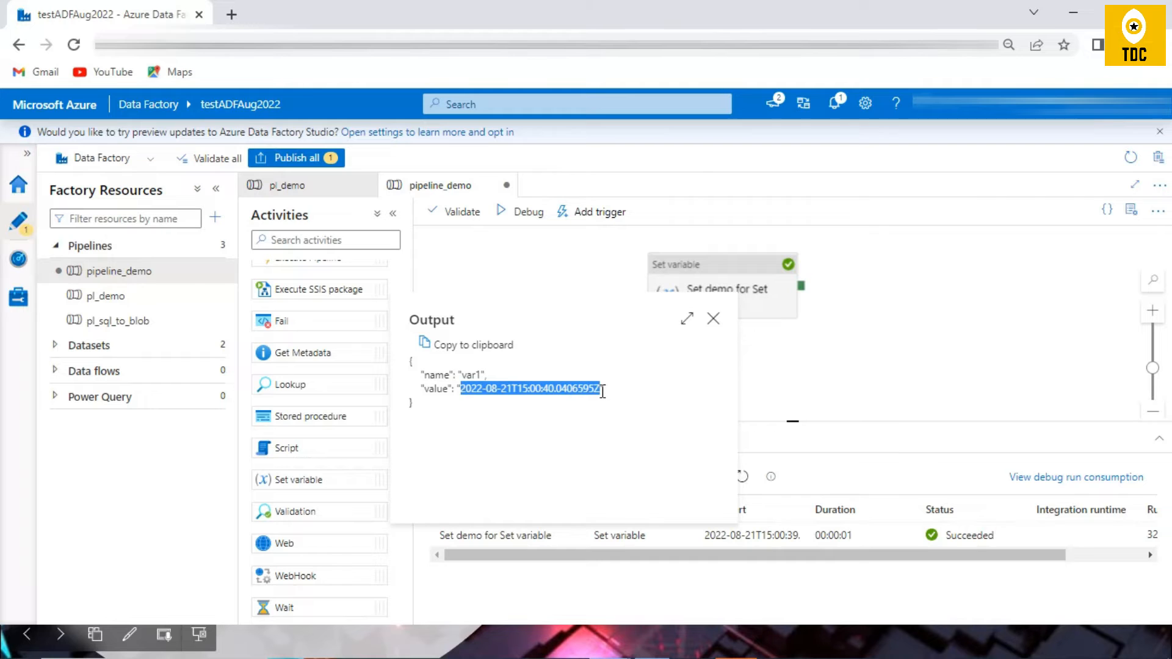
{"action": "left_click", "coordinate": [712, 318]}
{"action": "left_click", "coordinate": [548, 535]}
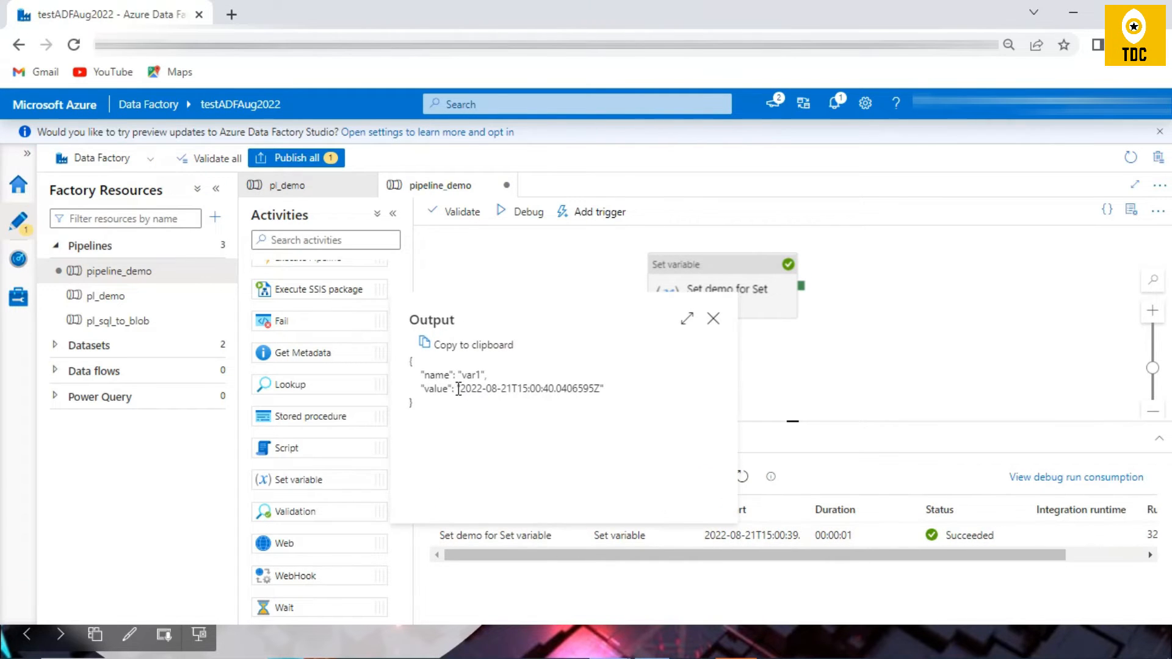
{"action": "left_click_drag", "start_coordinate": [486, 391], "coordinate": [595, 385]}
{"action": "left_click", "coordinate": [712, 318]}
{"action": "left_click", "coordinate": [662, 295]}
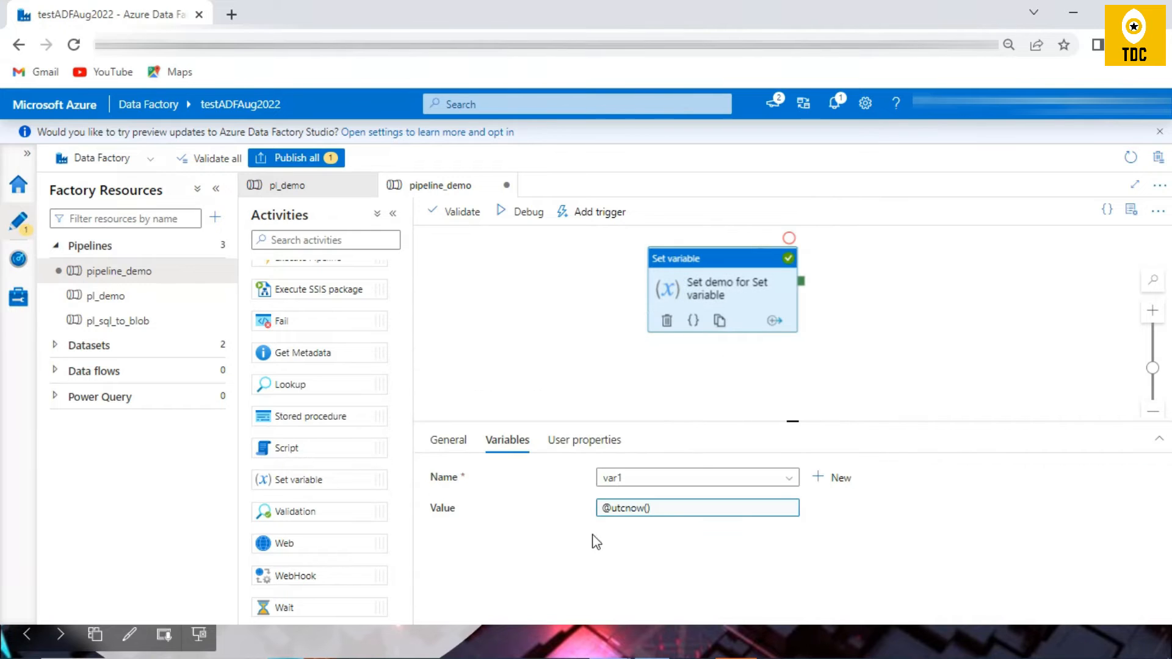
{"action": "left_click", "coordinate": [672, 512]}
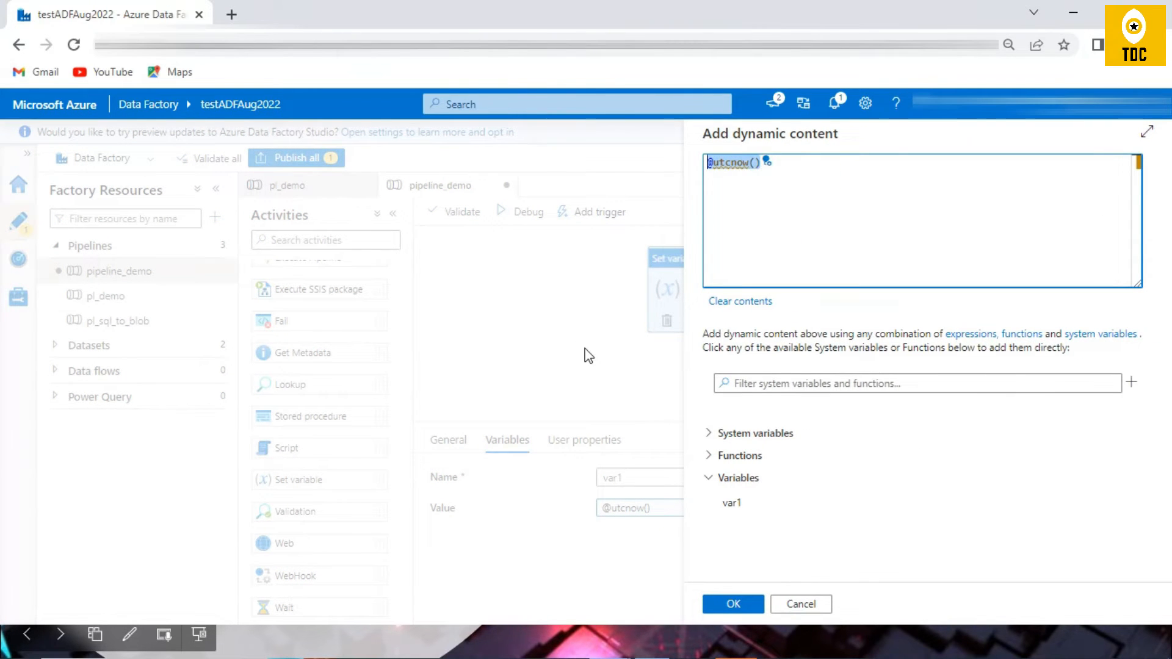
{"action": "type", "text": "the Data"}
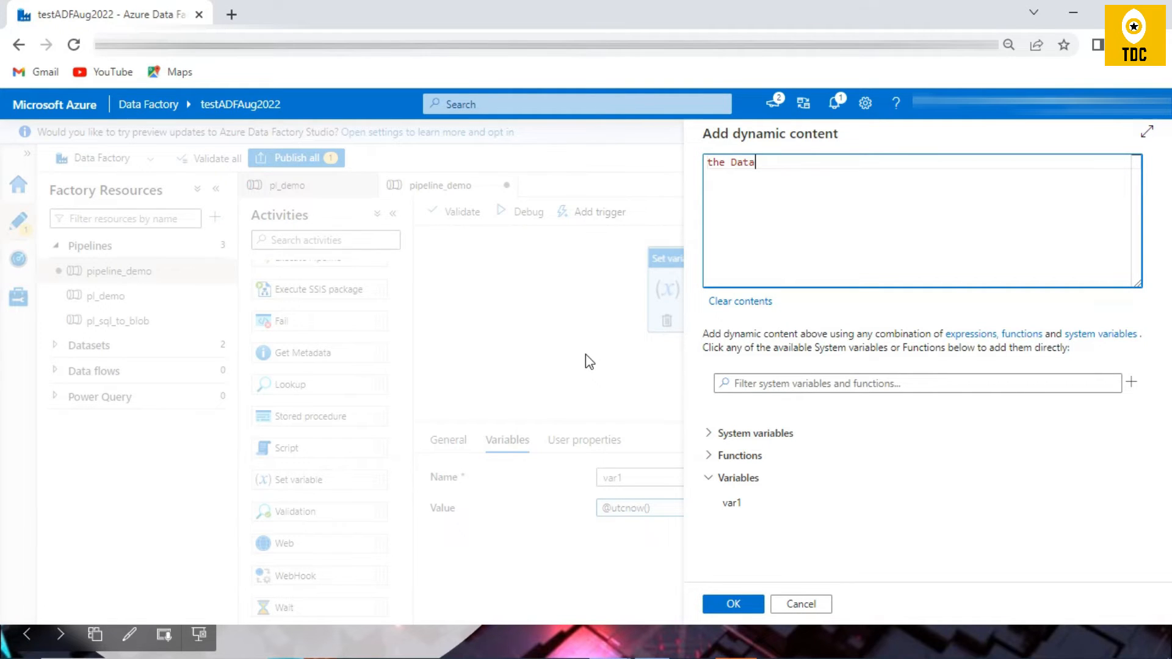
{"action": "type", "text": "Channel"}
{"action": "left_click", "coordinate": [732, 604]}
Step: Debug the pipeline and inspect the Set variable activity's output for var1
{"action": "left_click", "coordinate": [510, 215]}
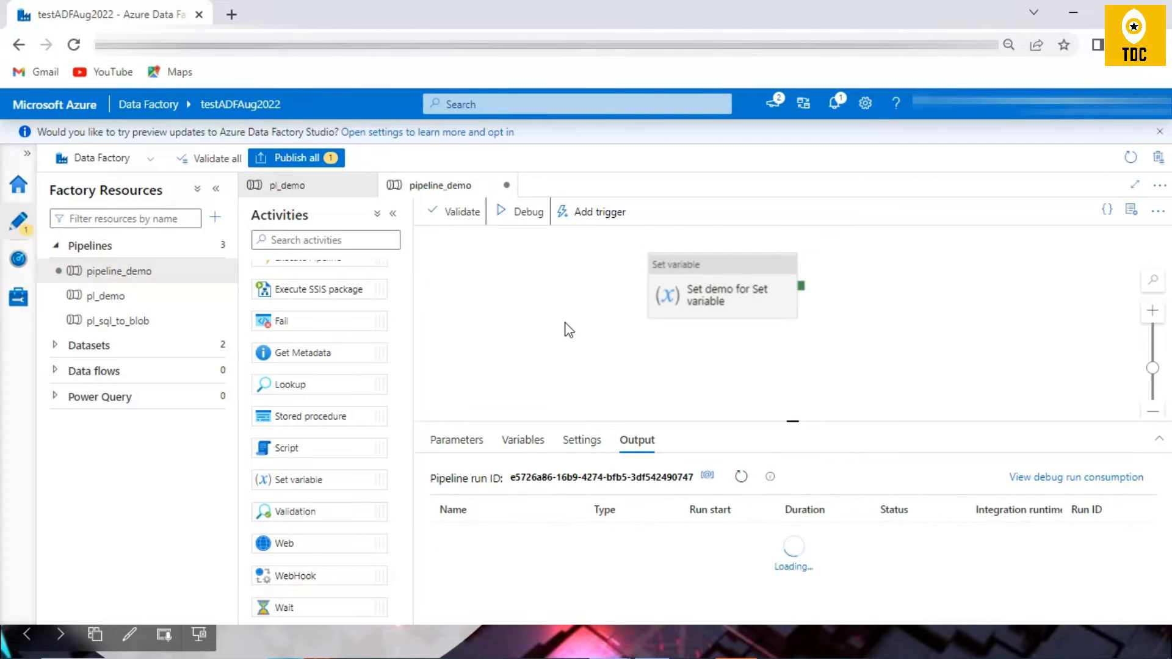
{"action": "left_click", "coordinate": [572, 536]}
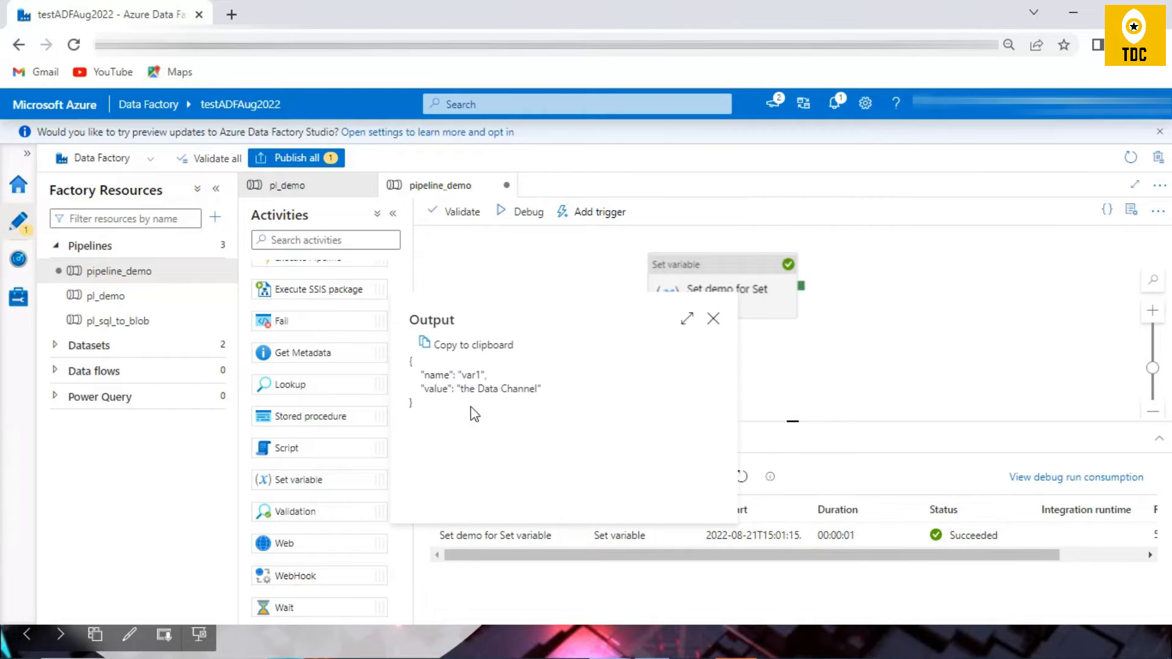
{"action": "left_click", "coordinate": [713, 318]}
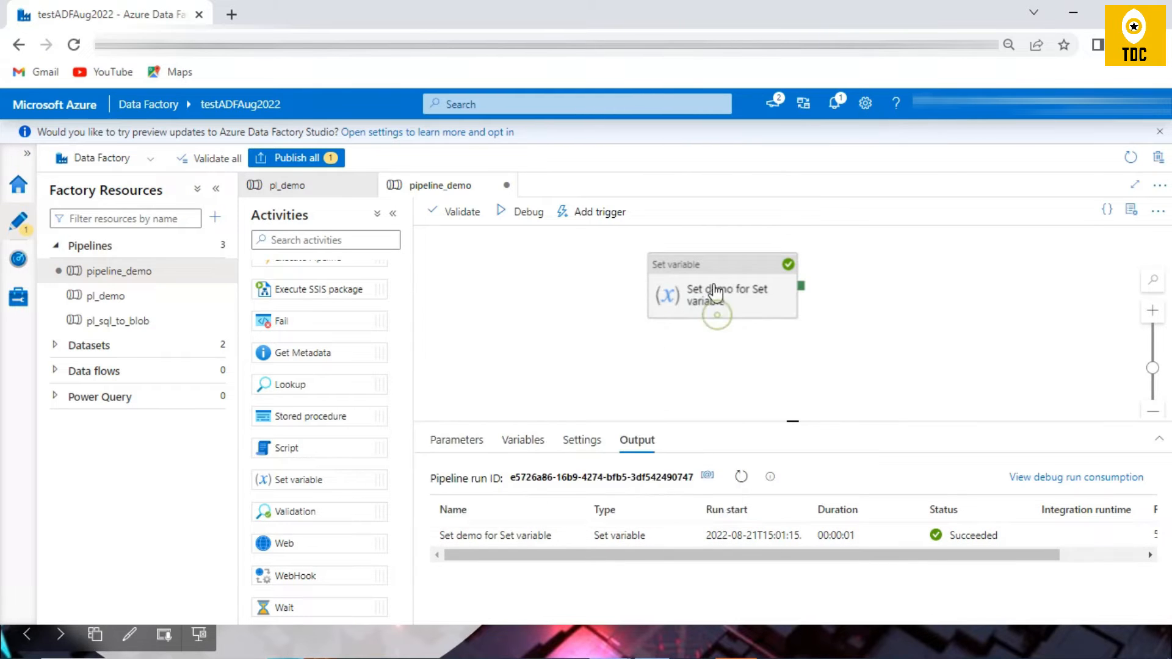
Step: Clear the value that the Set variable activity assigns to var1
{"action": "left_click", "coordinate": [714, 321]}
{"action": "left_click", "coordinate": [790, 509]}
{"action": "left_click", "coordinate": [643, 514]}
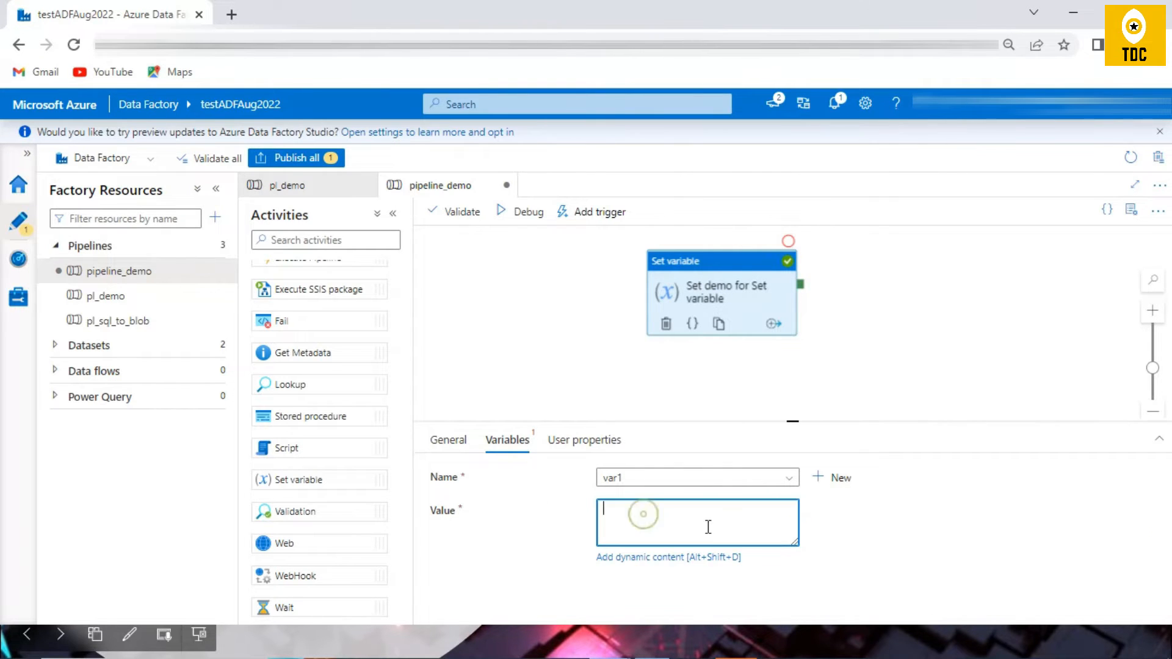
{"action": "left_click", "coordinate": [641, 557]}
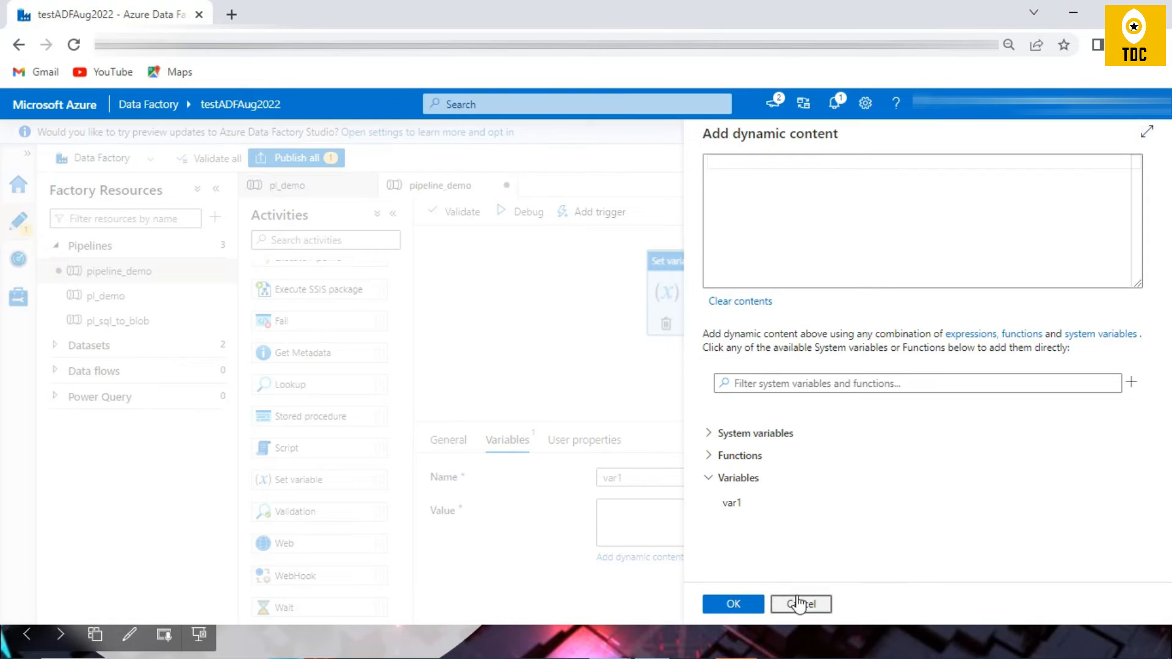
{"action": "left_click", "coordinate": [798, 604]}
Step: Change the type of the pipeline variable var1 to Boolean
{"action": "left_click", "coordinate": [489, 346]}
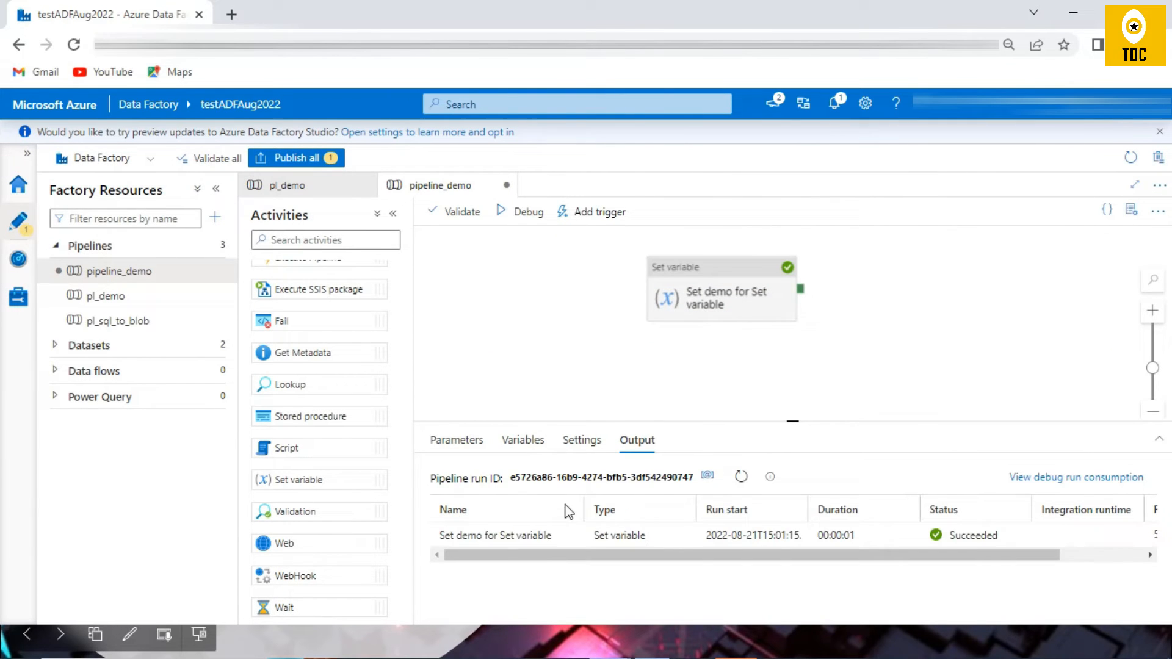
{"action": "left_click", "coordinate": [527, 443]}
{"action": "left_click", "coordinate": [727, 538]}
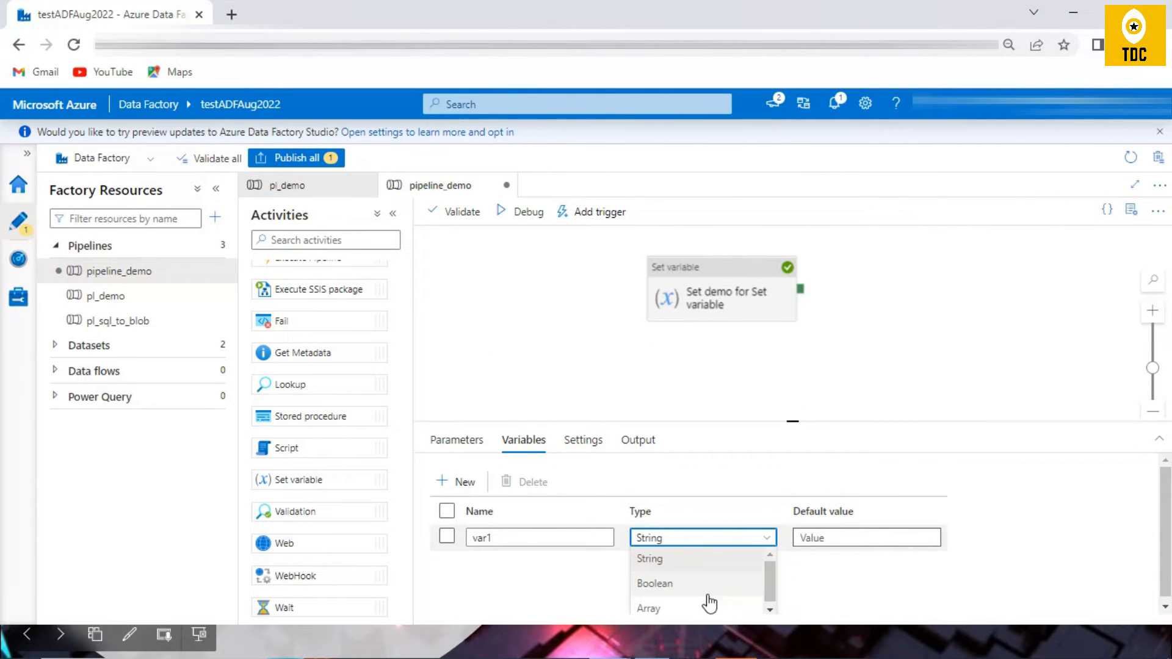
{"action": "left_click_drag", "start_coordinate": [794, 422], "coordinate": [792, 340]}
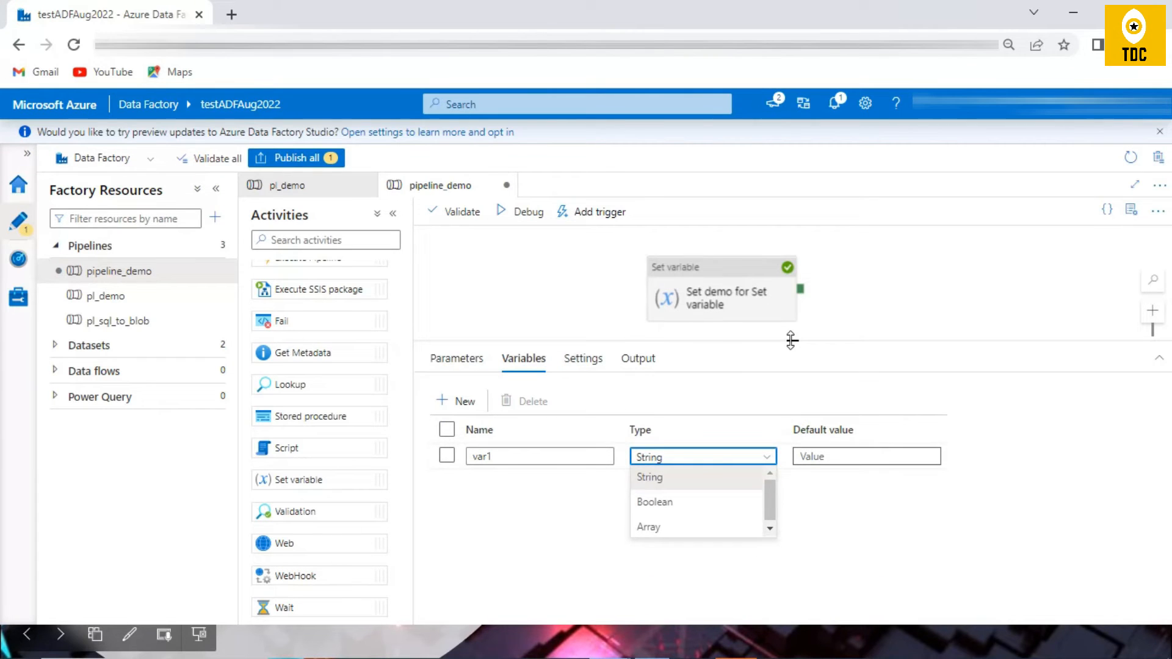
{"action": "left_click", "coordinate": [694, 487]}
{"action": "left_click", "coordinate": [668, 464]}
{"action": "left_click", "coordinate": [671, 496]}
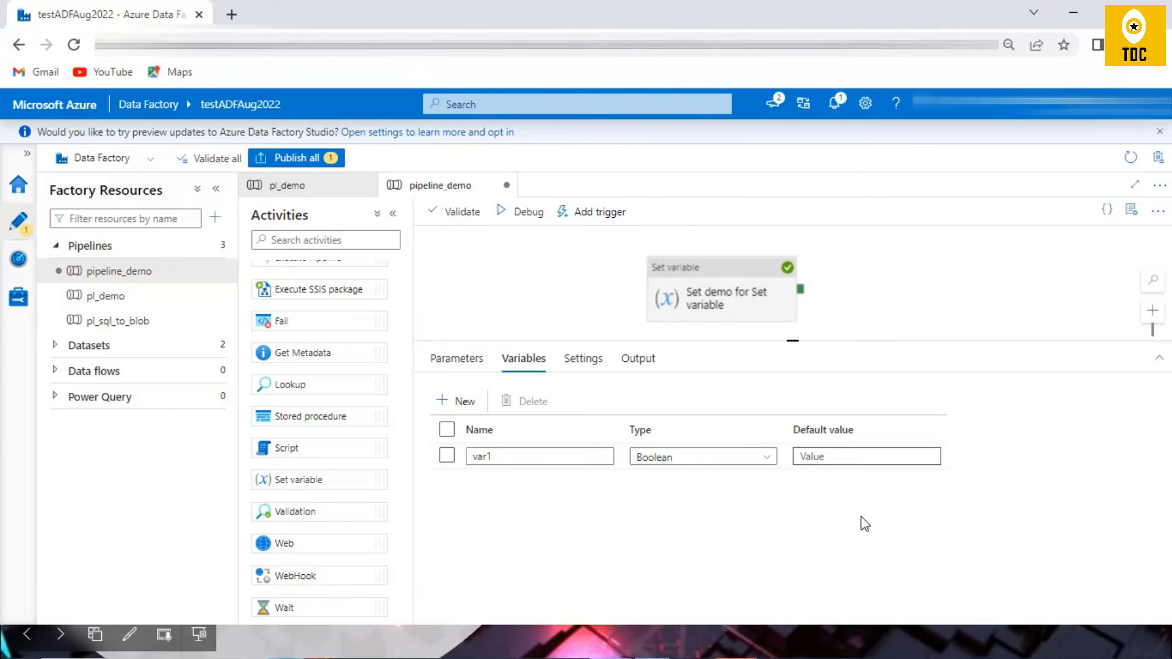
Step: Try to debug the pipeline with var1's value empty and go to the activity flagged in the validation output
{"action": "left_click", "coordinate": [528, 211]}
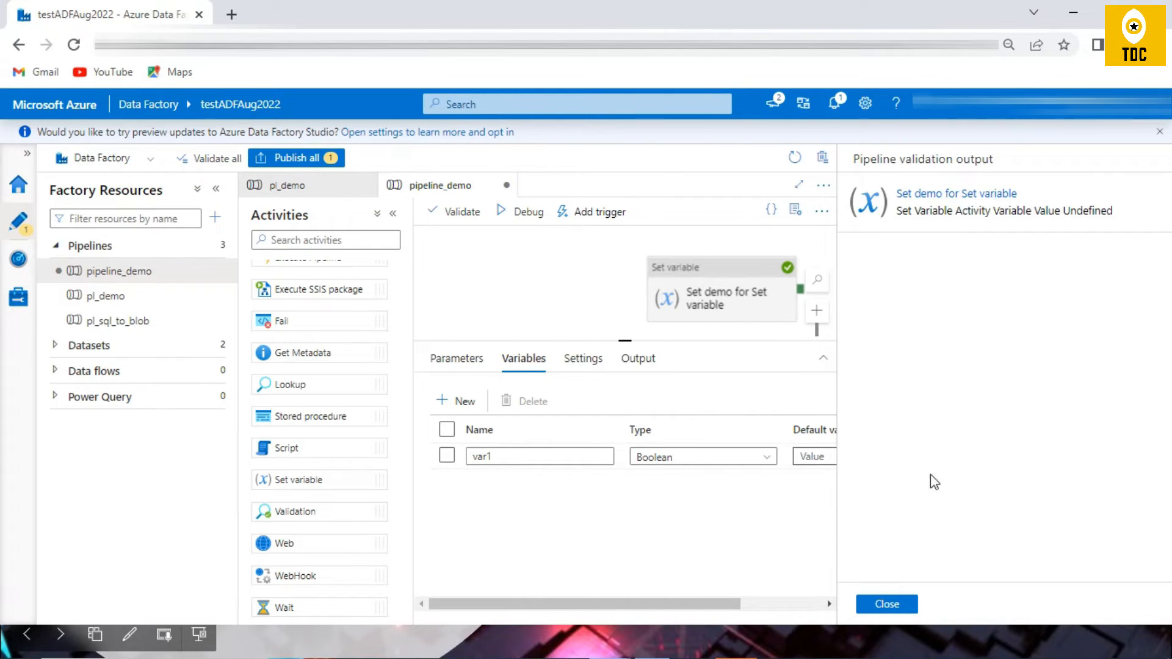
{"action": "left_click", "coordinate": [972, 199]}
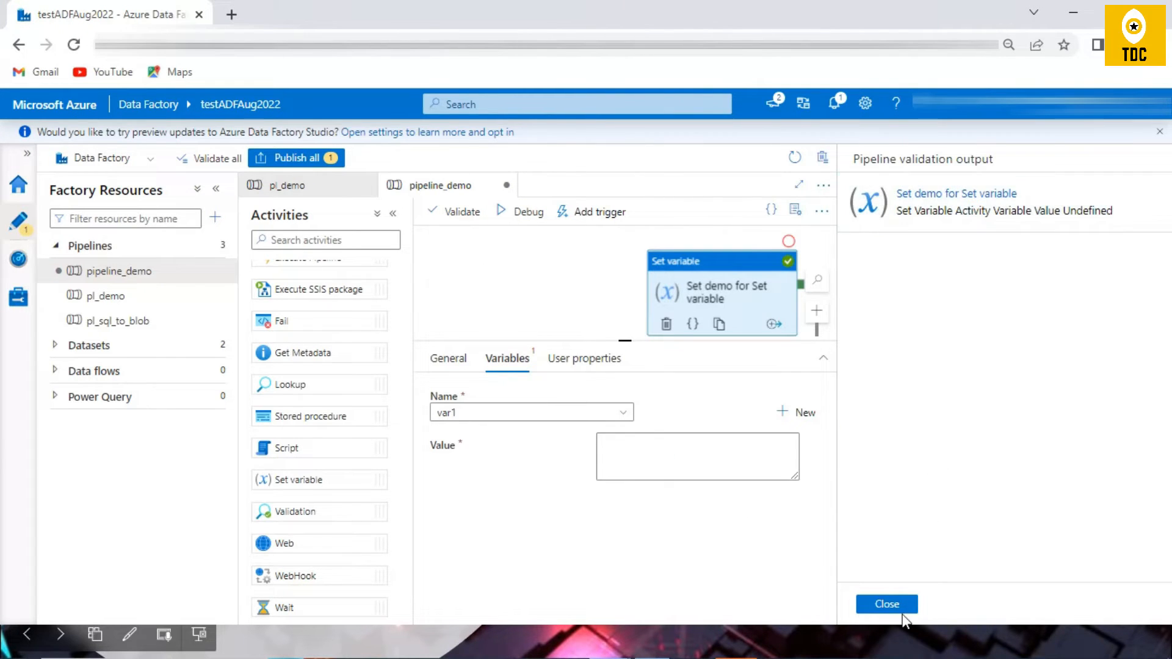
{"action": "left_click", "coordinate": [888, 603]}
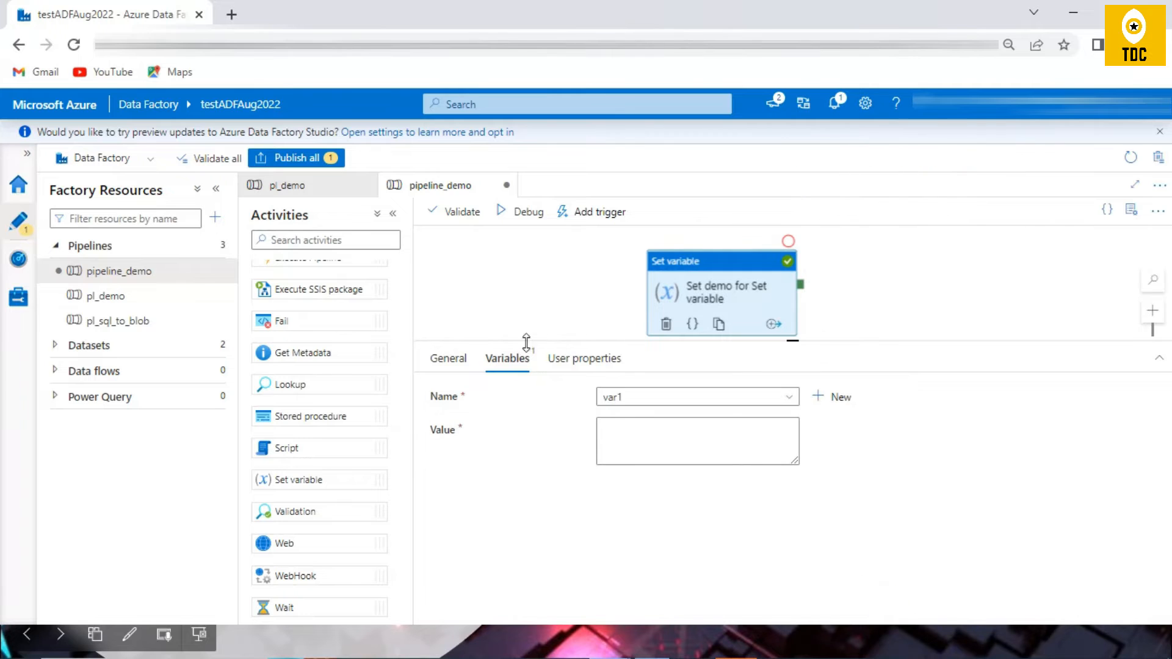
Step: Try to assign 1 to the Boolean var1, debug the pipeline and review the variable's type
{"action": "left_click", "coordinate": [647, 396]}
{"action": "left_click", "coordinate": [659, 419]}
{"action": "left_click", "coordinate": [664, 450]}
{"action": "type", "text": "1"}
{"action": "left_click", "coordinate": [517, 213]}
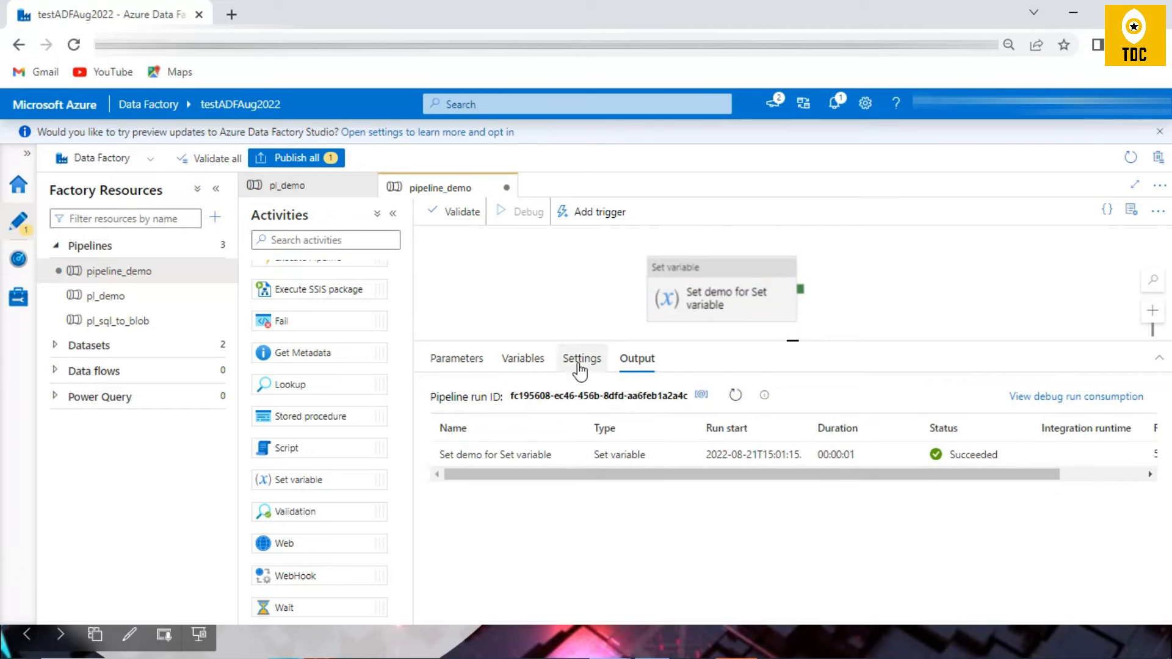
{"action": "left_click", "coordinate": [735, 397]}
{"action": "left_click", "coordinate": [524, 359]}
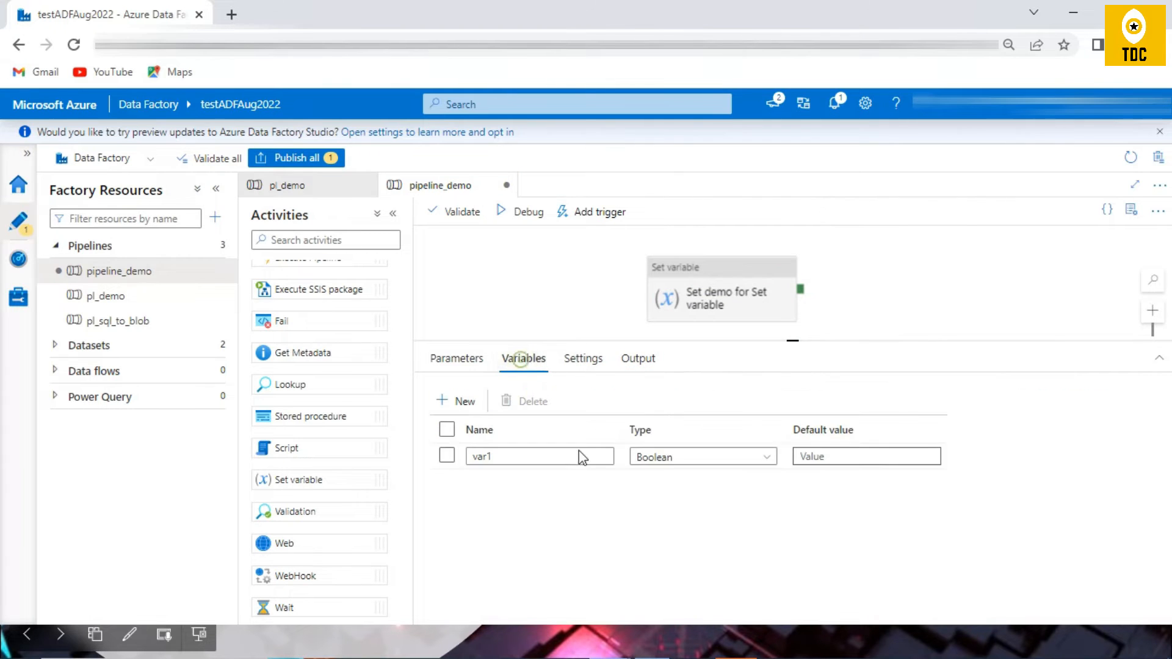
Step: Set the value assigned to var1 in the Set variable activity to true
{"action": "left_click", "coordinate": [708, 293]}
{"action": "double_click", "coordinate": [600, 440]}
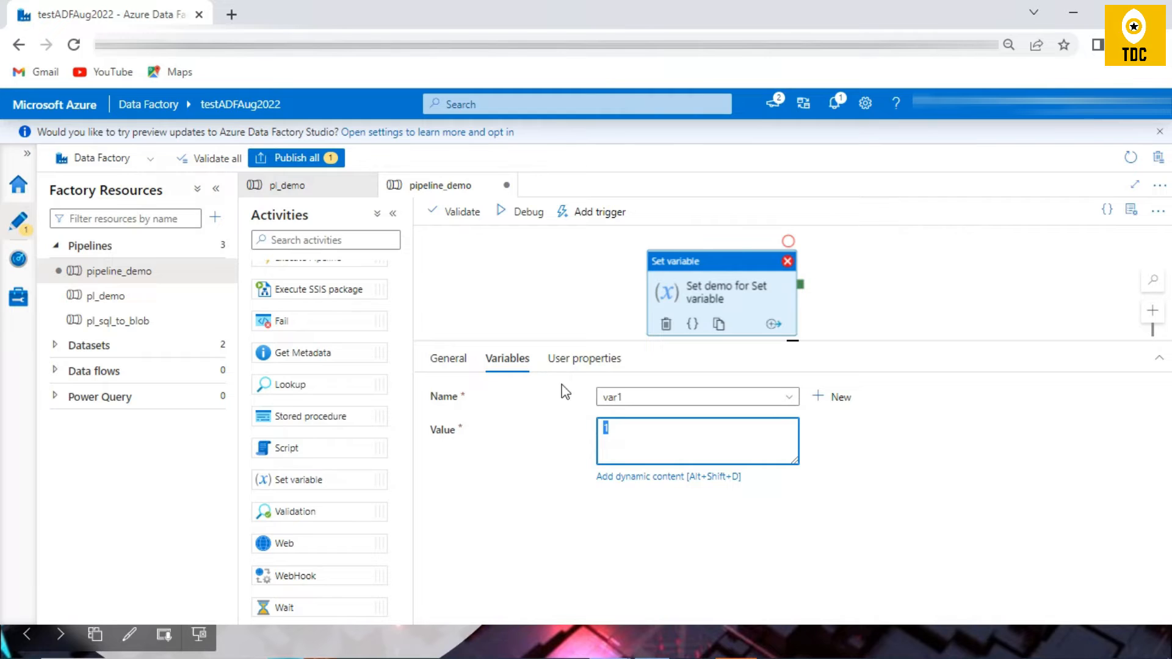
{"action": "left_click", "coordinate": [533, 286]}
{"action": "left_click_drag", "start_coordinate": [641, 434], "coordinate": [561, 413]}
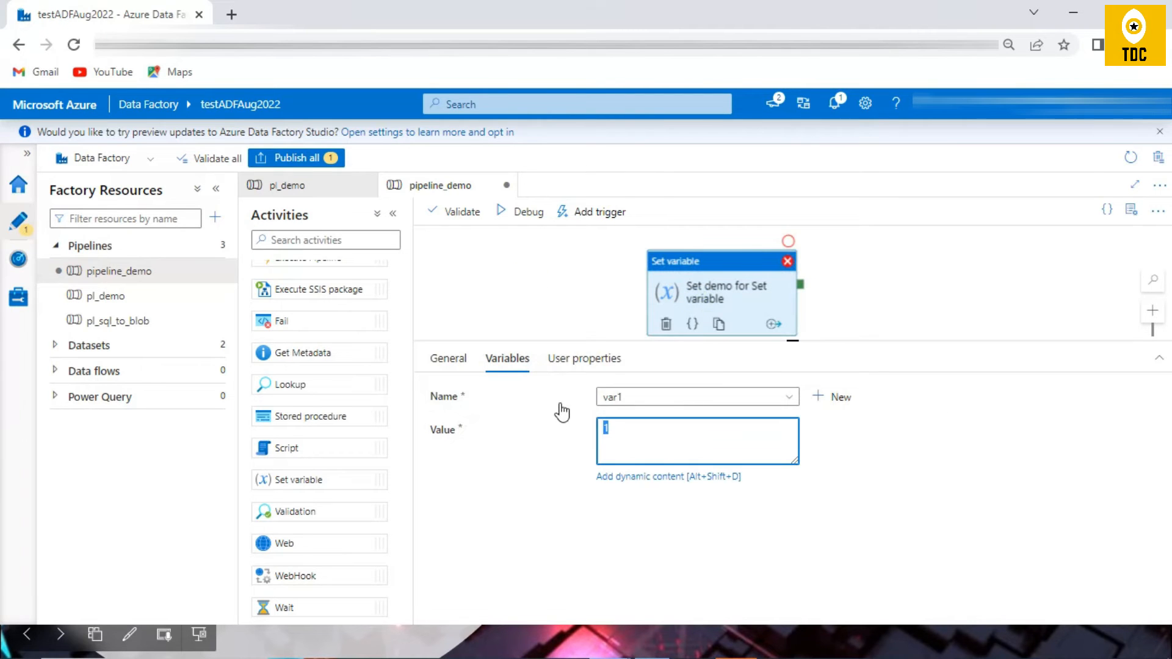
Step: Debug the pipeline with the Boolean value and check the activity's output once the run finishes
{"action": "left_click", "coordinate": [524, 213]}
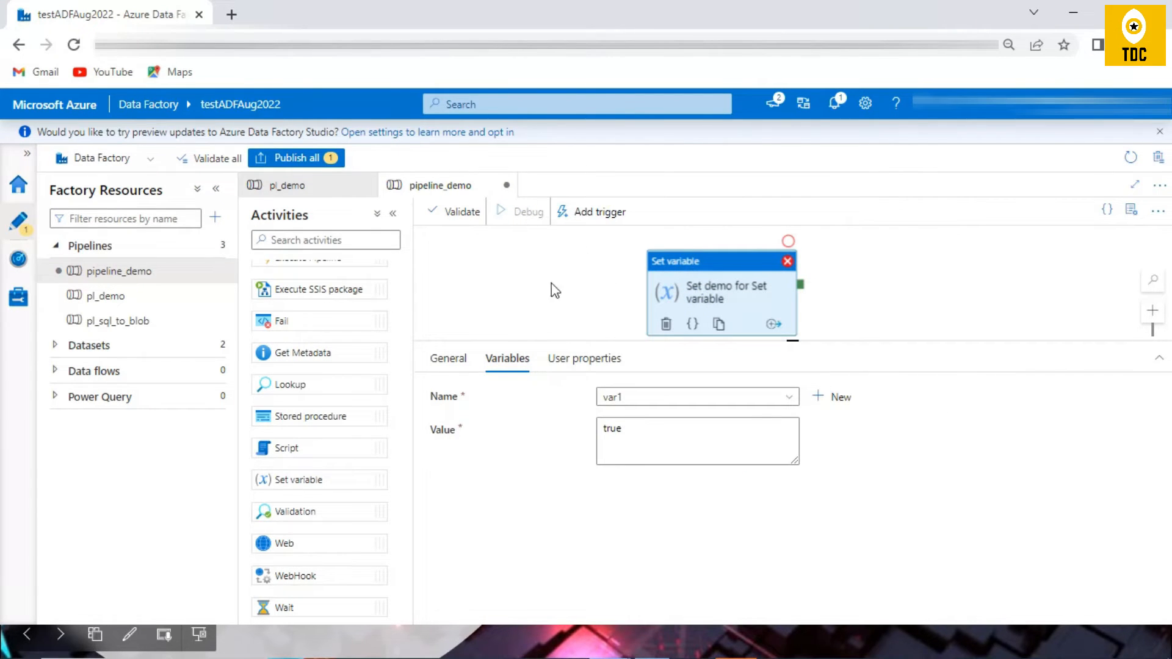
{"action": "left_click", "coordinate": [740, 395]}
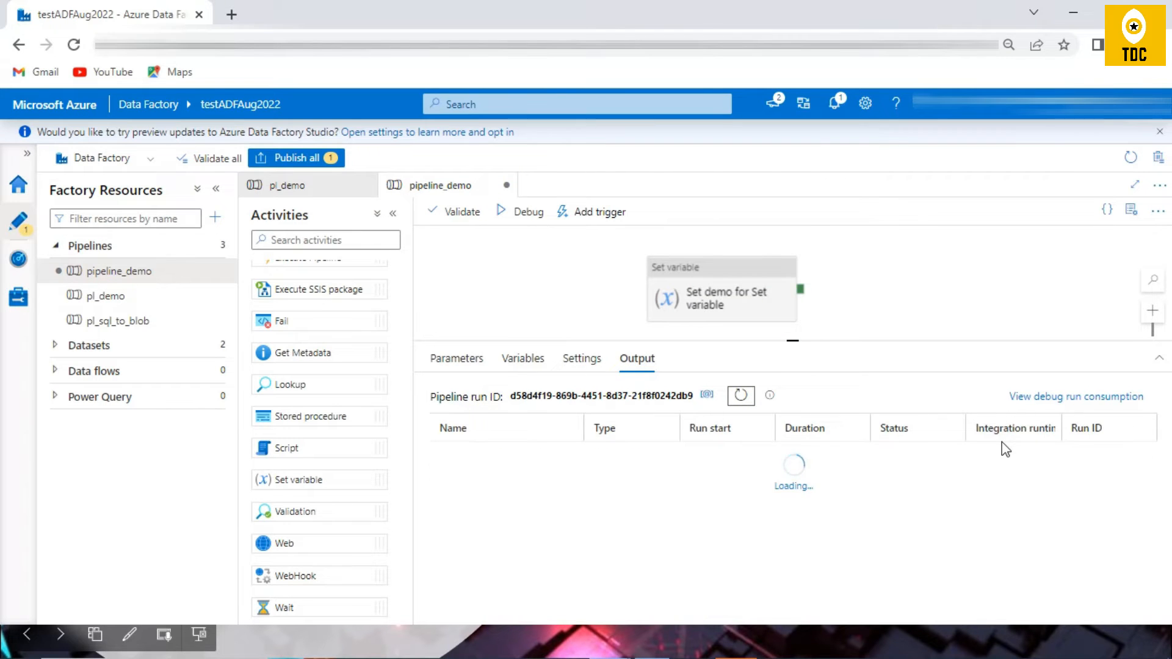
{"action": "left_click", "coordinate": [576, 456]}
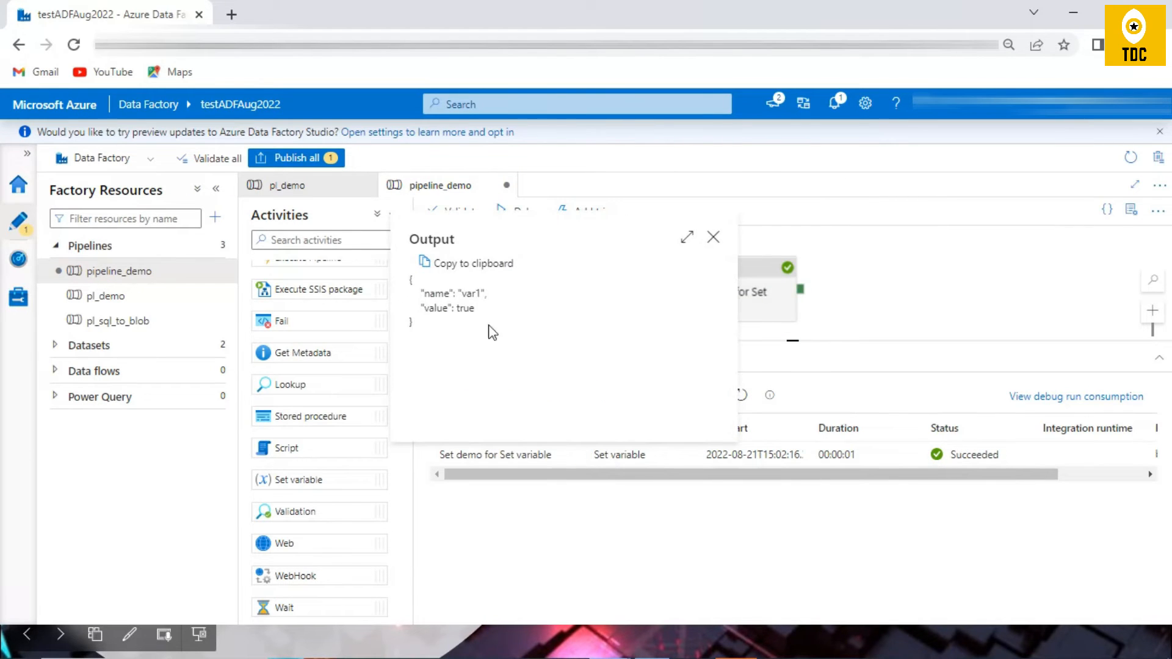
{"action": "left_click", "coordinate": [713, 237]}
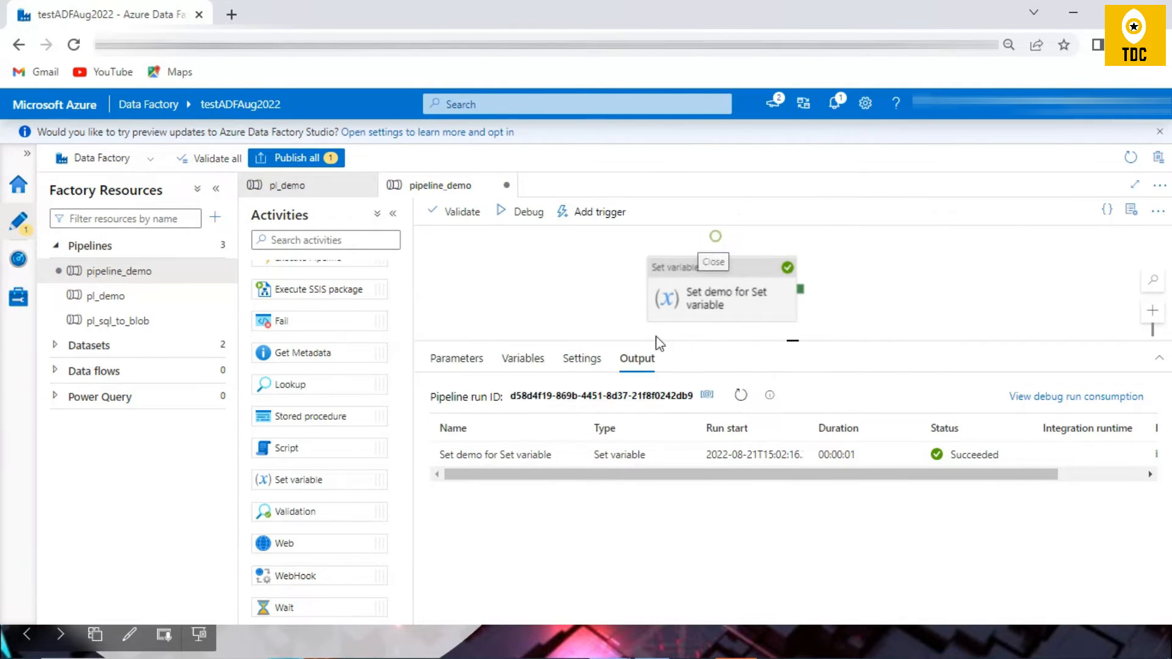
Step: Change the type of the pipeline variable var1 to Array
{"action": "left_click", "coordinate": [523, 359]}
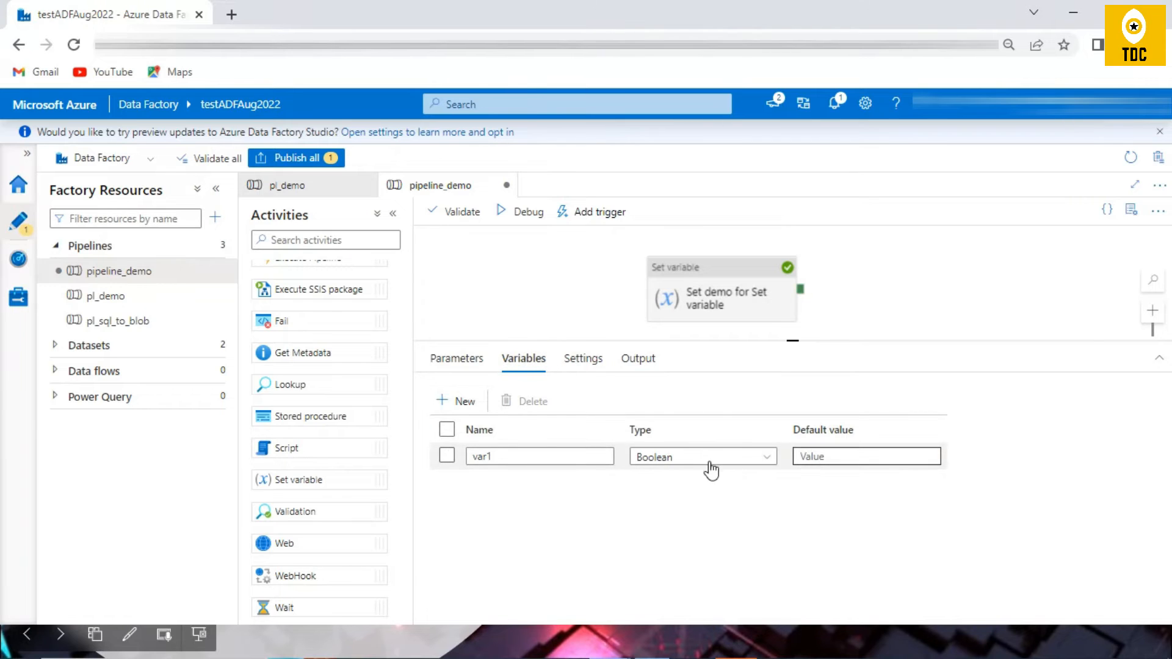
{"action": "left_click", "coordinate": [702, 459]}
{"action": "left_click", "coordinate": [689, 527]}
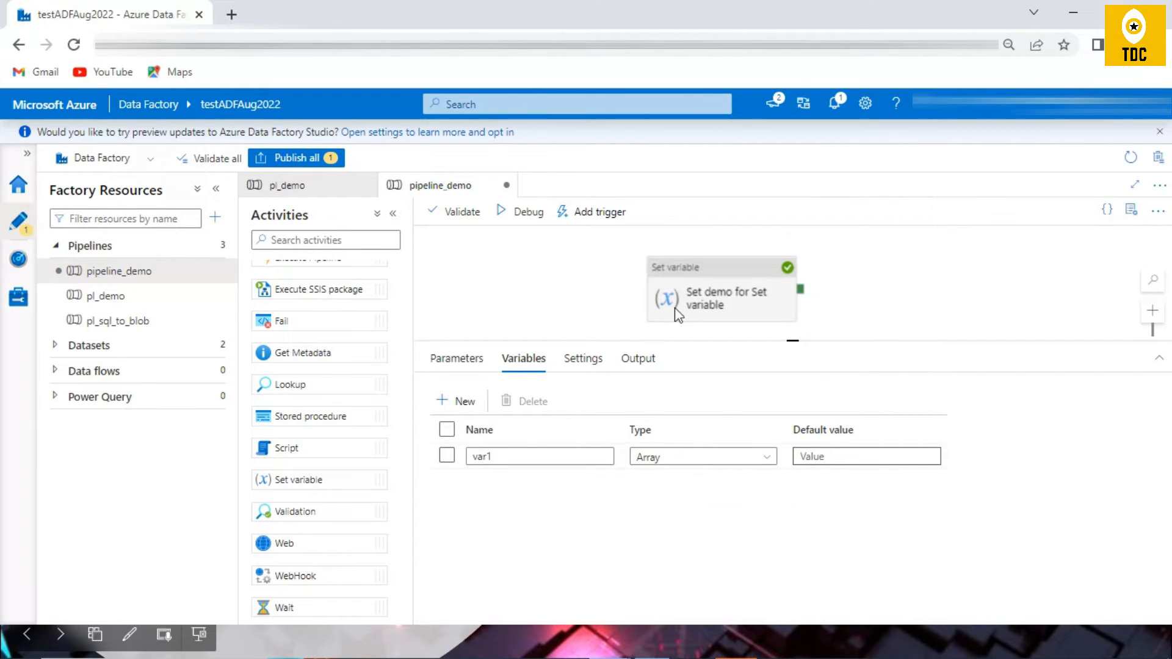
Step: Replace the Set variable activity's value for var1 with the array ["a","b","c"]
{"action": "left_click", "coordinate": [676, 284]}
{"action": "left_click", "coordinate": [683, 437]}
{"action": "key", "text": "ctrl+a"}
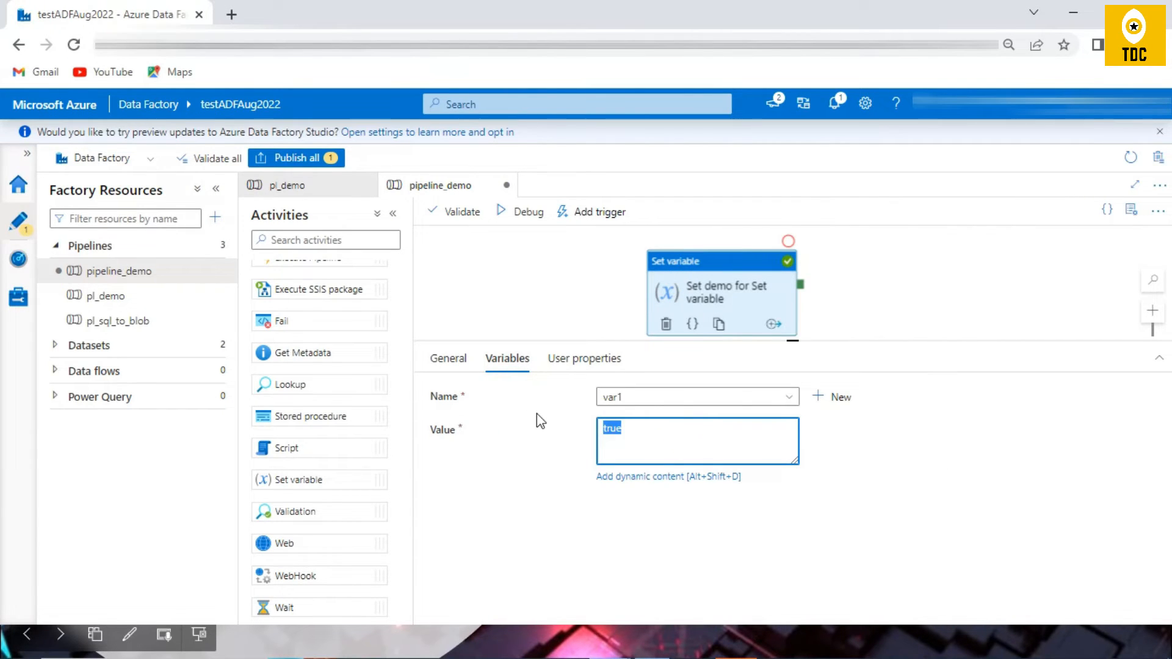
{"action": "type", "text": "[]"}
{"action": "key", "text": "Left"}
{"action": "type", "text": "\"\""}
{"action": "type", "text": "a"}
{"action": "key", "text": "Right"}
{"action": "type", "text": ",\"\""}
{"action": "key", "text": "Left"}
{"action": "type", "text": "b"}
{"action": "key", "text": "Right"}
{"action": "type", "text": ",\"\""}
{"action": "key", "text": "Left"}
{"action": "type", "text": "c\""}
Step: Debug the pipeline with the array value, and examine the variable's type and the array in the activity's output
{"action": "left_click", "coordinate": [498, 213]}
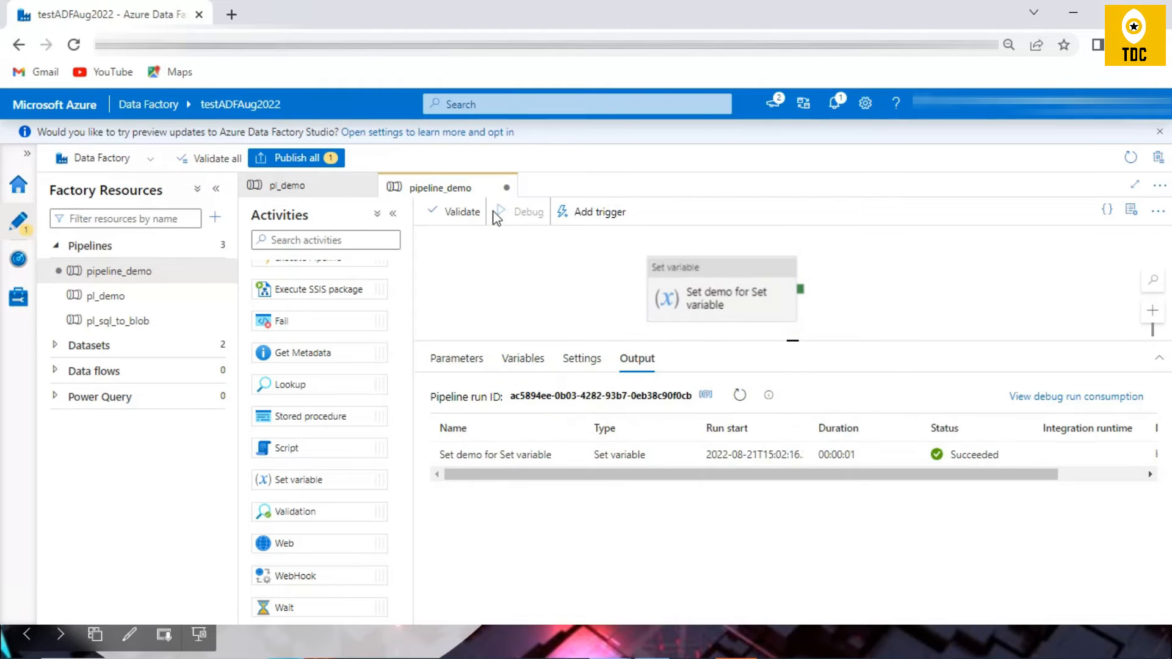
{"action": "left_click", "coordinate": [530, 360]}
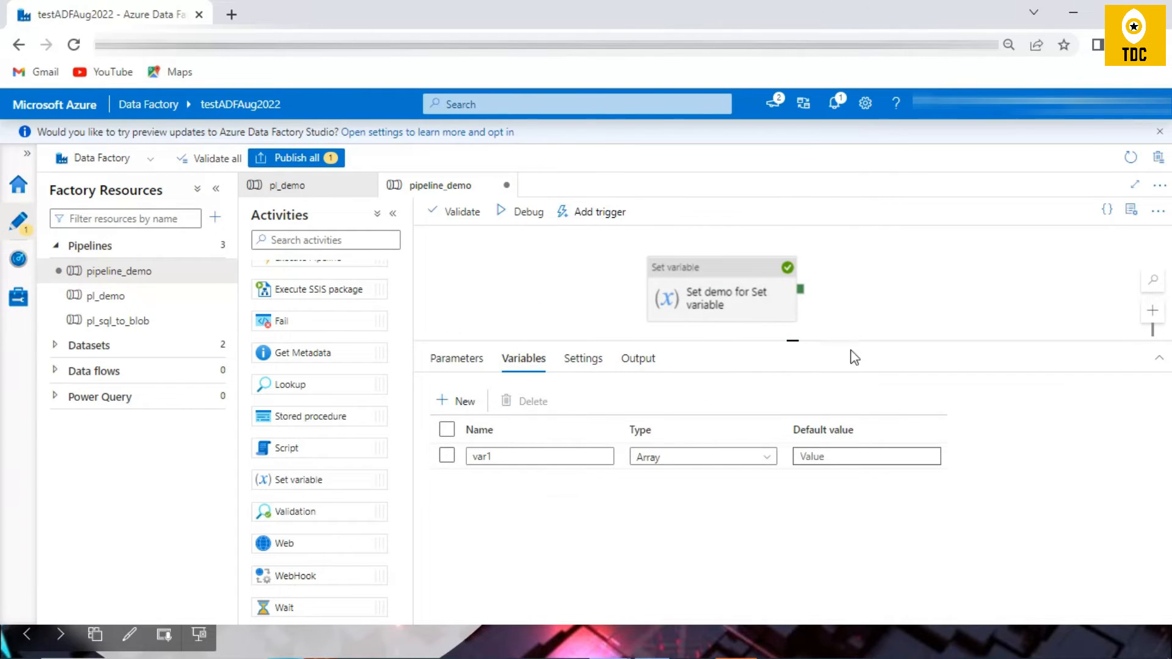
{"action": "left_click", "coordinate": [641, 364]}
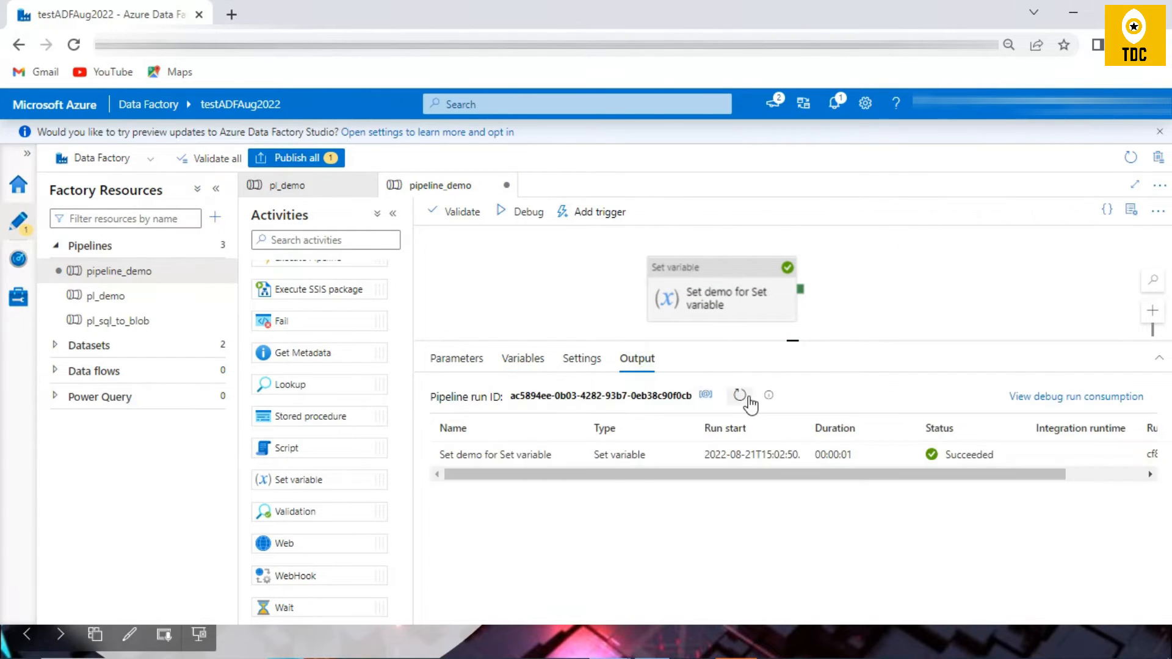
{"action": "left_click", "coordinate": [572, 455]}
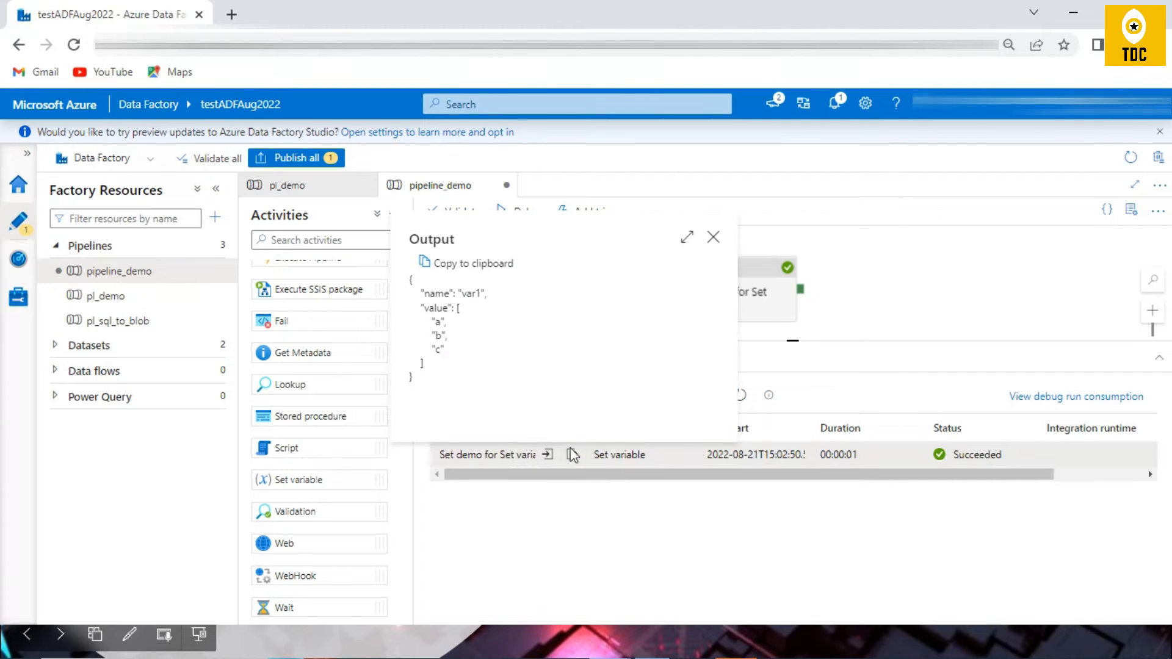
{"action": "left_click_drag", "start_coordinate": [457, 308], "coordinate": [457, 368]}
{"action": "left_click", "coordinate": [469, 318]}
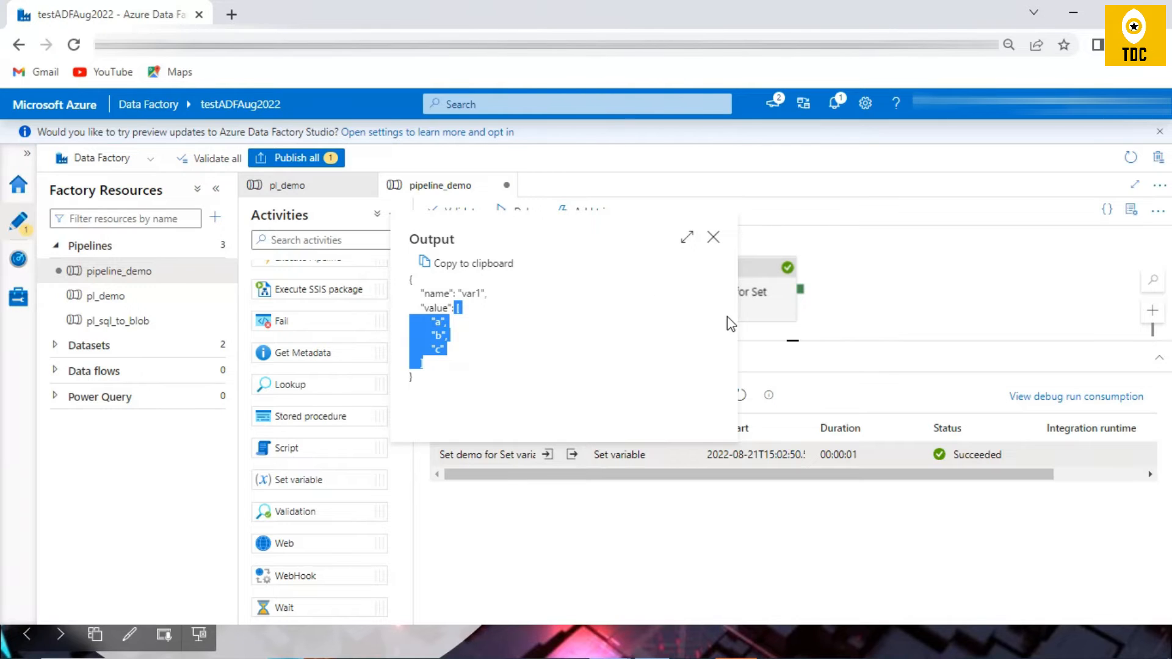
{"action": "left_click_drag", "start_coordinate": [458, 308], "coordinate": [445, 367]}
{"action": "left_click", "coordinate": [713, 238]}
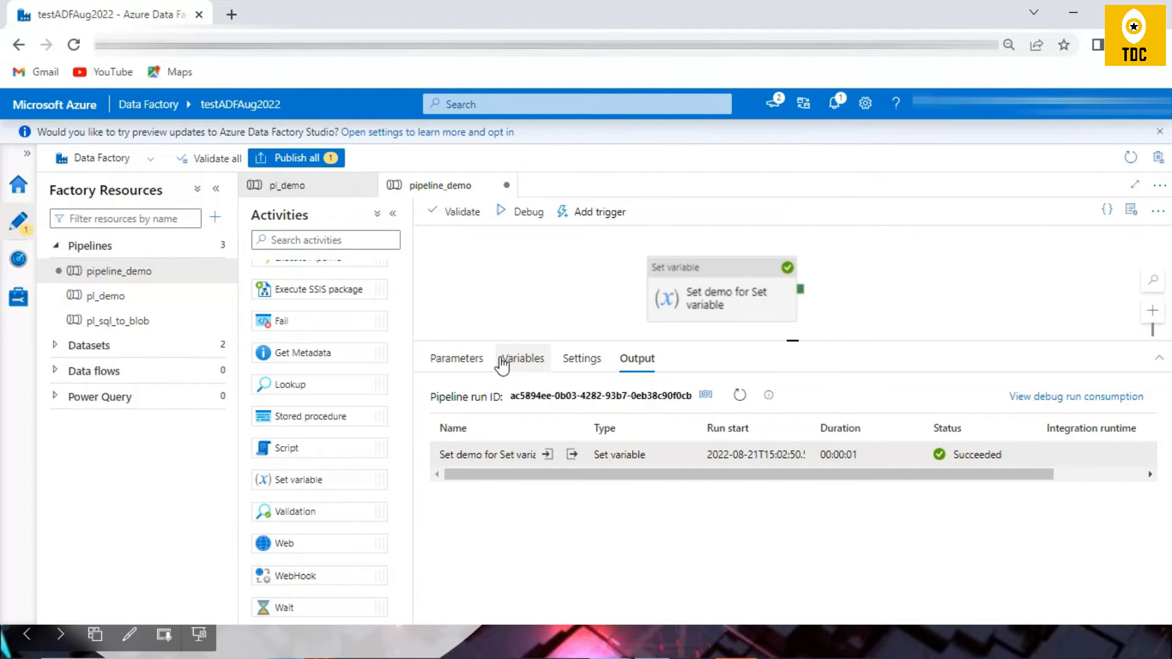
Step: Move the Set variable activity to make room on the canvas, and copy and paste it once
{"action": "left_click_drag", "start_coordinate": [796, 343], "coordinate": [798, 398]}
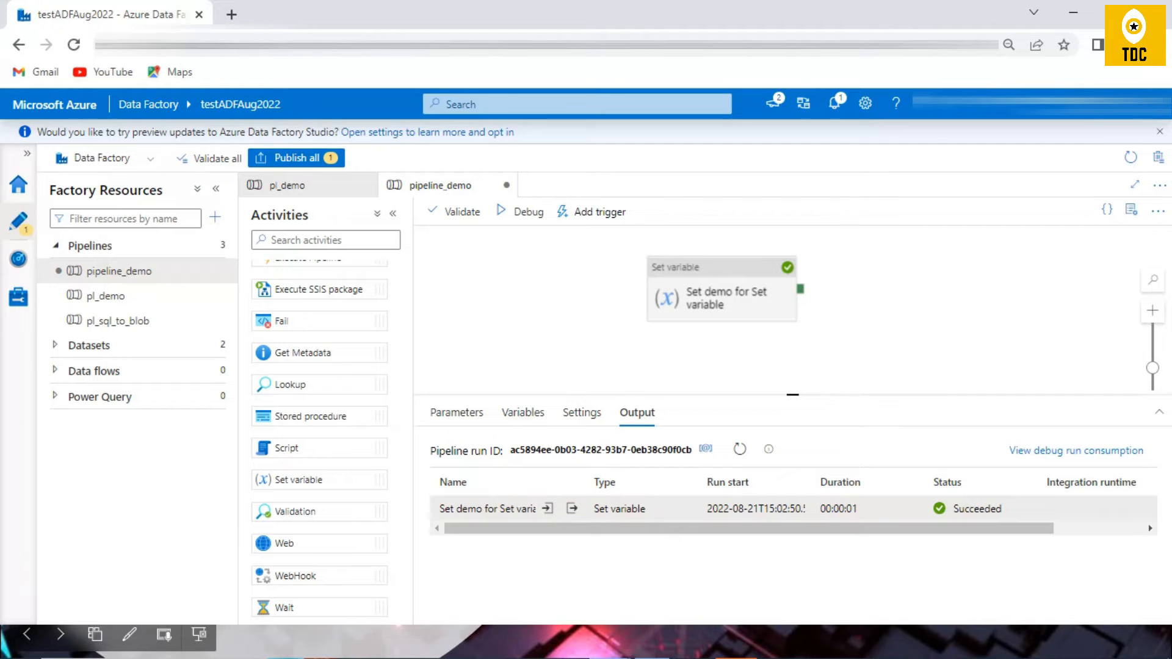
{"action": "left_click_drag", "start_coordinate": [712, 295], "coordinate": [557, 296]}
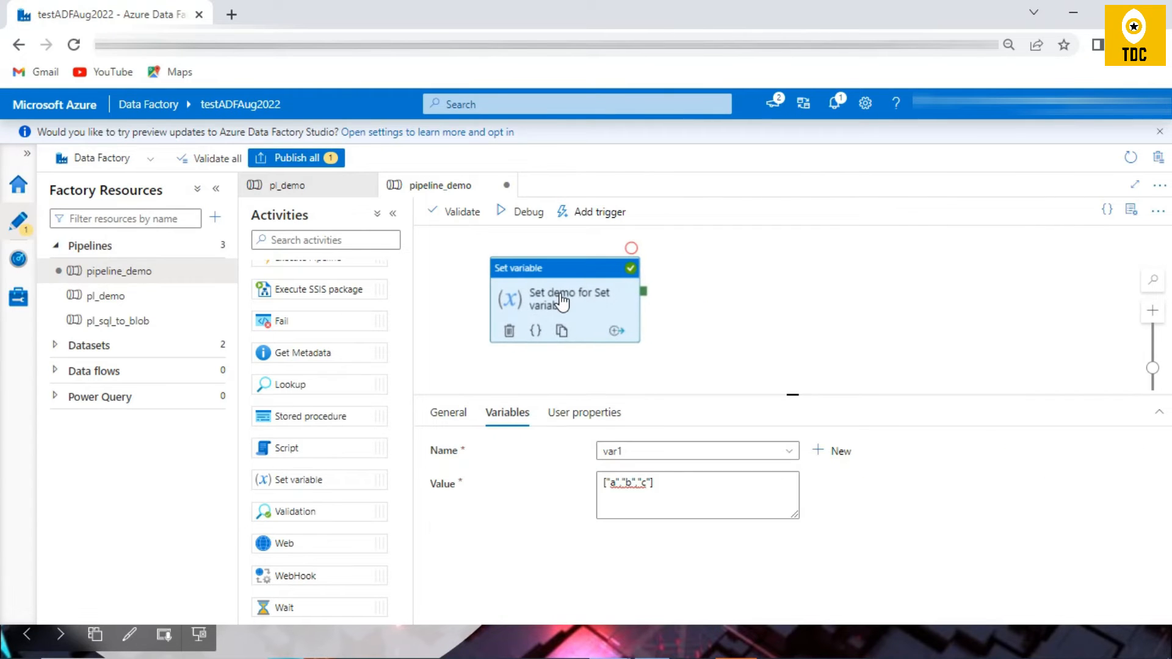
{"action": "right_click", "coordinate": [604, 301]}
{"action": "left_click", "coordinate": [623, 331]}
{"action": "right_click", "coordinate": [822, 294]}
{"action": "left_click", "coordinate": [843, 328]}
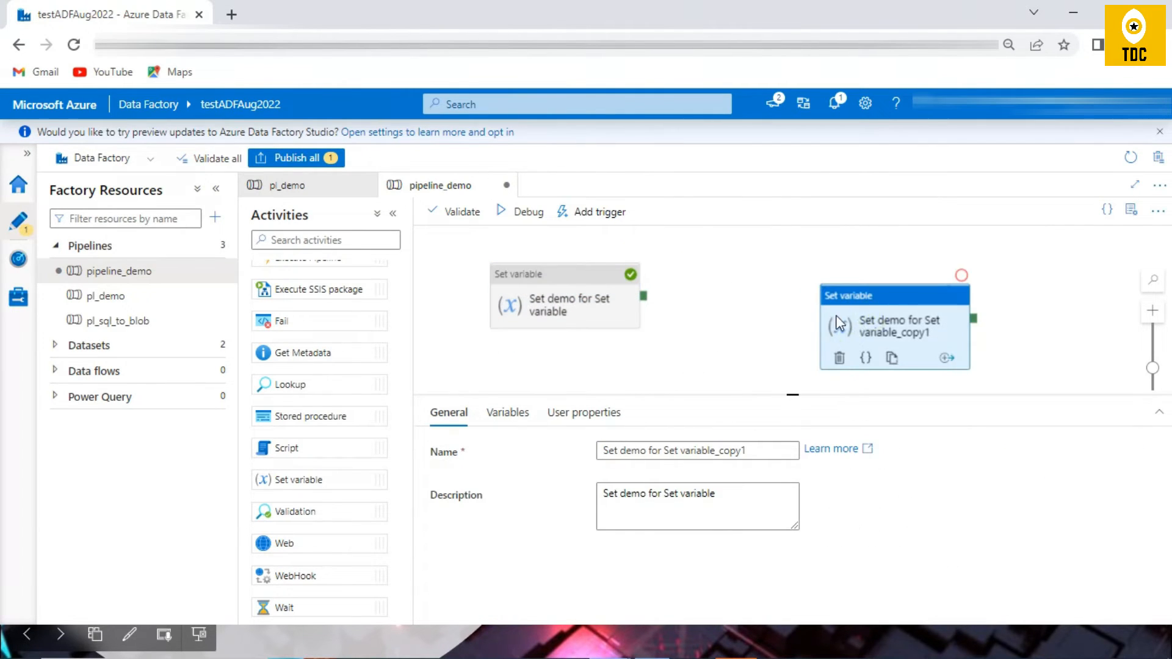
Step: Place the first copy beside the original activity and paste a second copy of it on the canvas
{"action": "left_click_drag", "start_coordinate": [879, 312], "coordinate": [742, 285]}
{"action": "right_click", "coordinate": [929, 269]}
{"action": "left_click", "coordinate": [948, 303]}
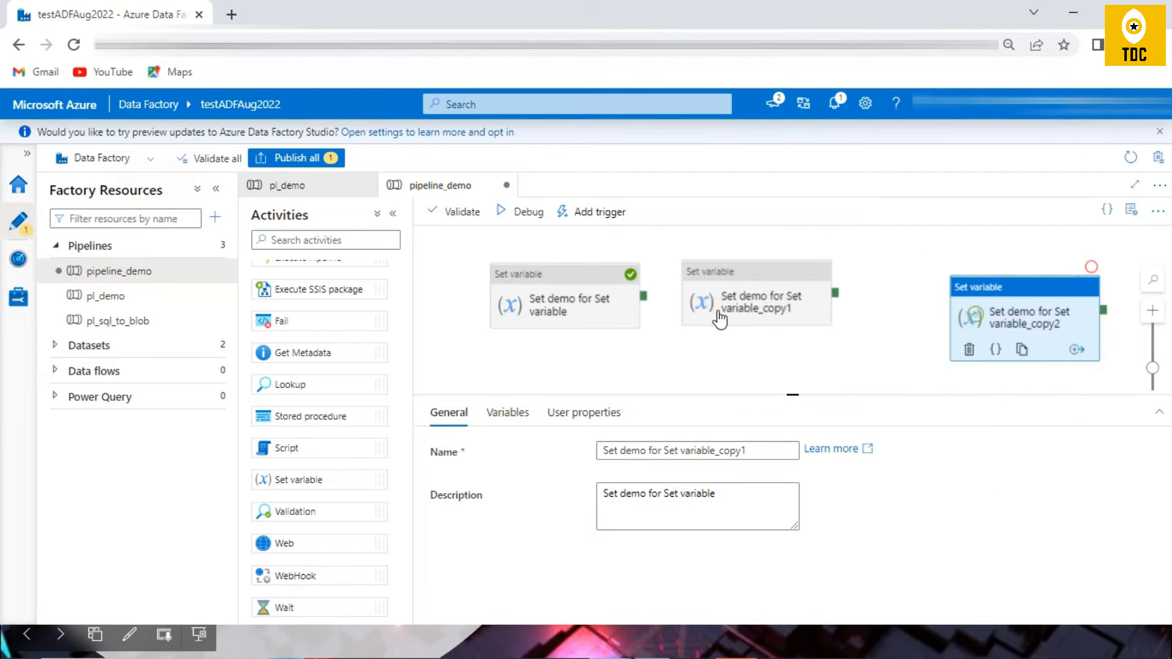
Step: Add a Wait activity and connect the original Set variable activity, Wait1, the first copy and the second copy in sequence
{"action": "left_click_drag", "start_coordinate": [647, 295], "coordinate": [686, 292]}
{"action": "left_click_drag", "start_coordinate": [686, 337], "coordinate": [648, 344]}
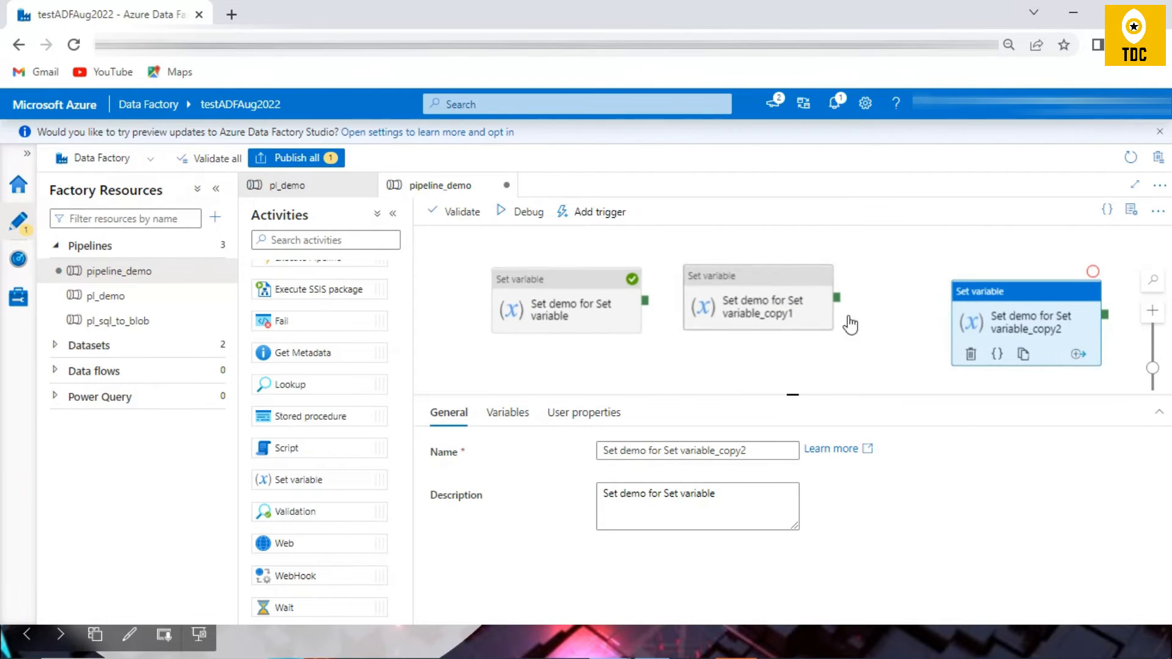
{"action": "left_click", "coordinate": [638, 308]}
{"action": "left_click", "coordinate": [370, 235]}
{"action": "type", "text": "wa"}
{"action": "left_click_drag", "start_coordinate": [308, 296], "coordinate": [702, 365]}
{"action": "left_click_drag", "start_coordinate": [612, 282], "coordinate": [981, 343]}
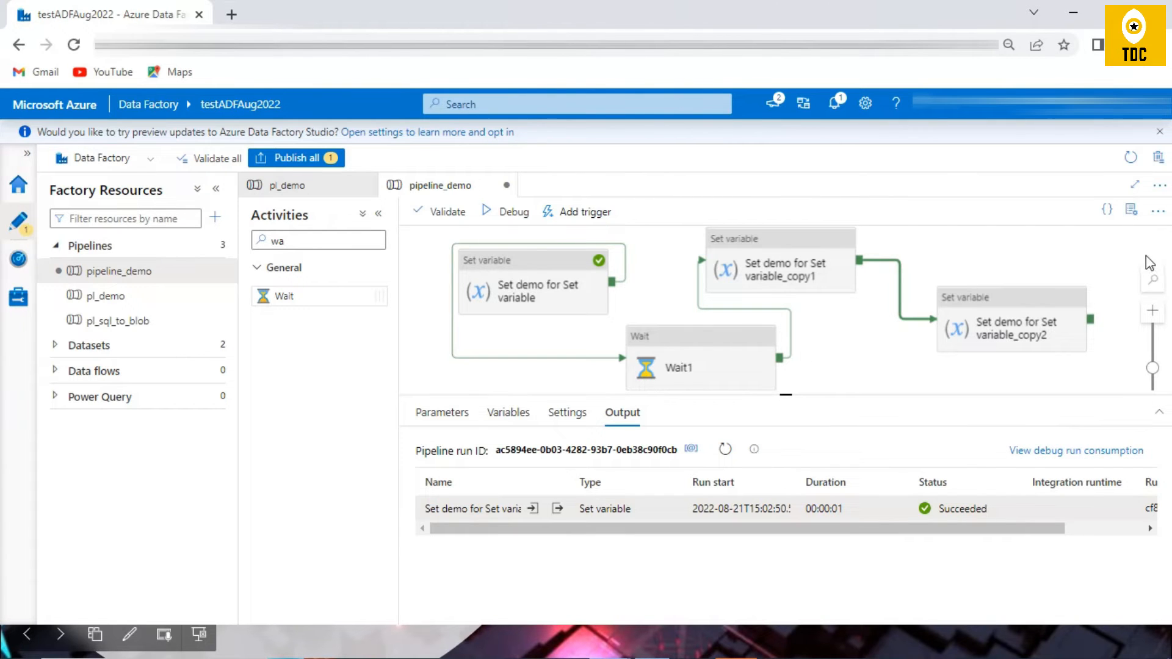
Step: Auto-align the pipeline's activities on the canvas and look through the settings of the activities in the chain
{"action": "scroll", "coordinate": [1016, 282], "scroll_direction": "down", "scroll_amount": 1}
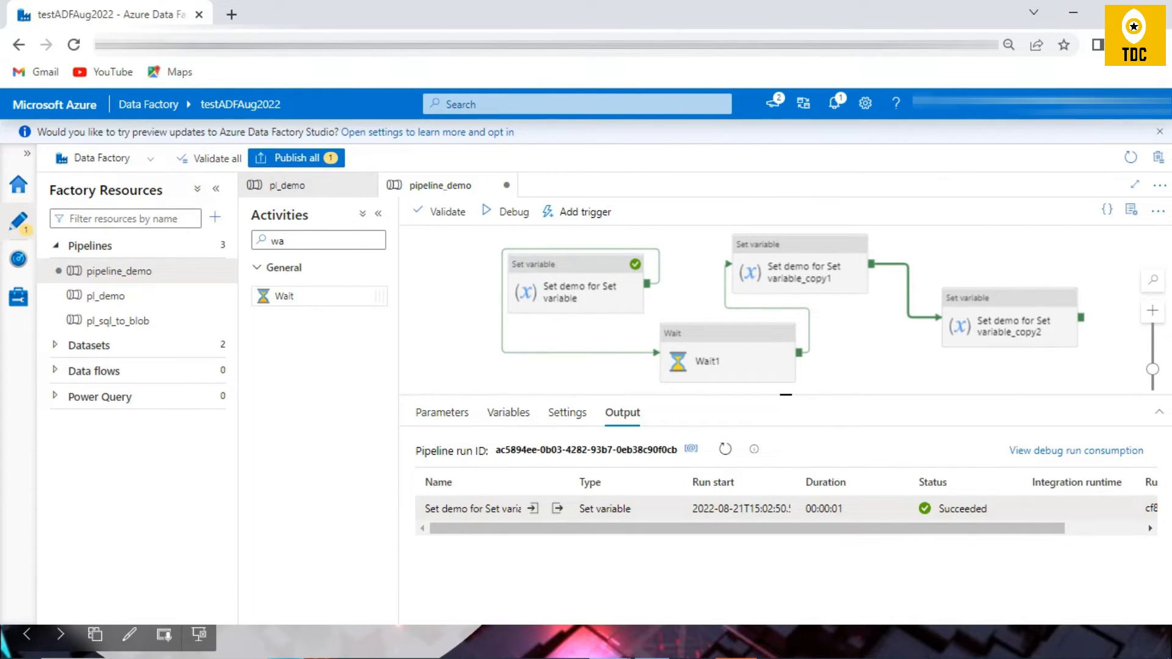
{"action": "left_click_drag", "start_coordinate": [824, 396], "coordinate": [828, 482]}
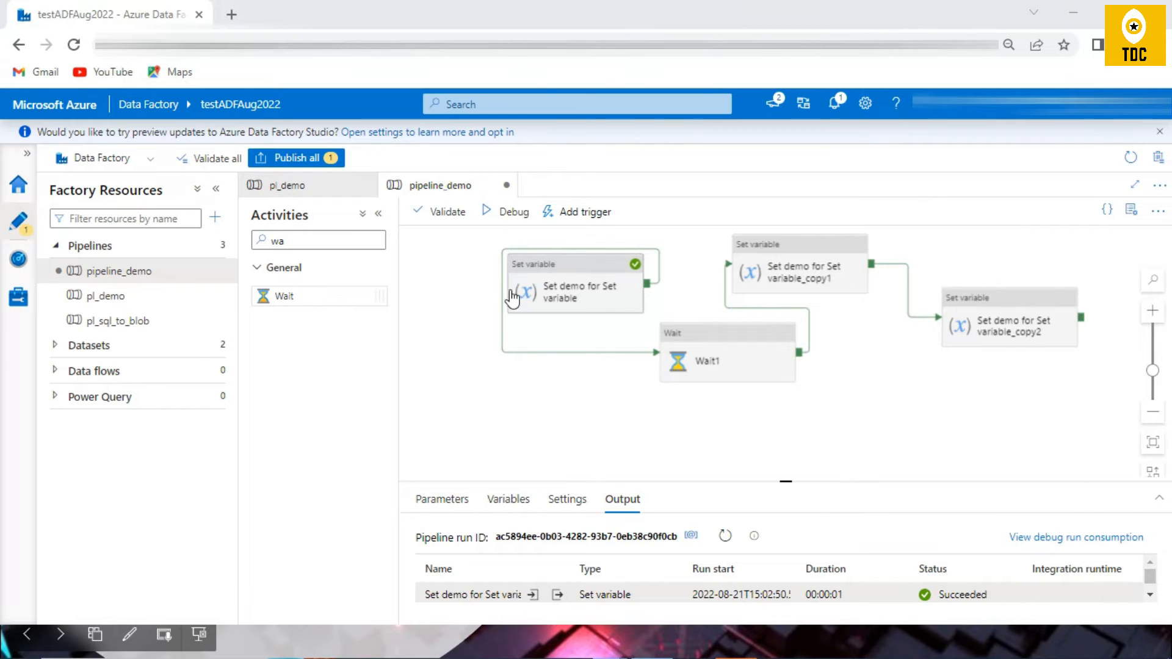
{"action": "left_click", "coordinate": [1152, 474]}
{"action": "left_click_drag", "start_coordinate": [915, 379], "coordinate": [594, 401]}
{"action": "left_click", "coordinate": [523, 335]}
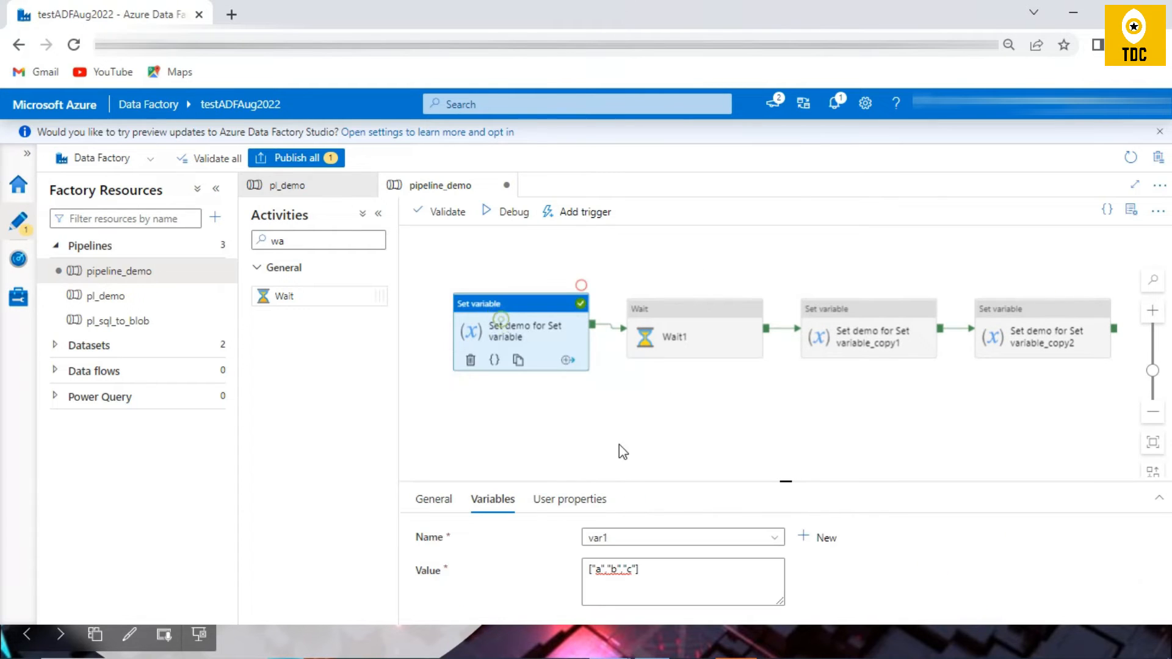
{"action": "left_click", "coordinate": [828, 333]}
{"action": "left_click", "coordinate": [1018, 338]}
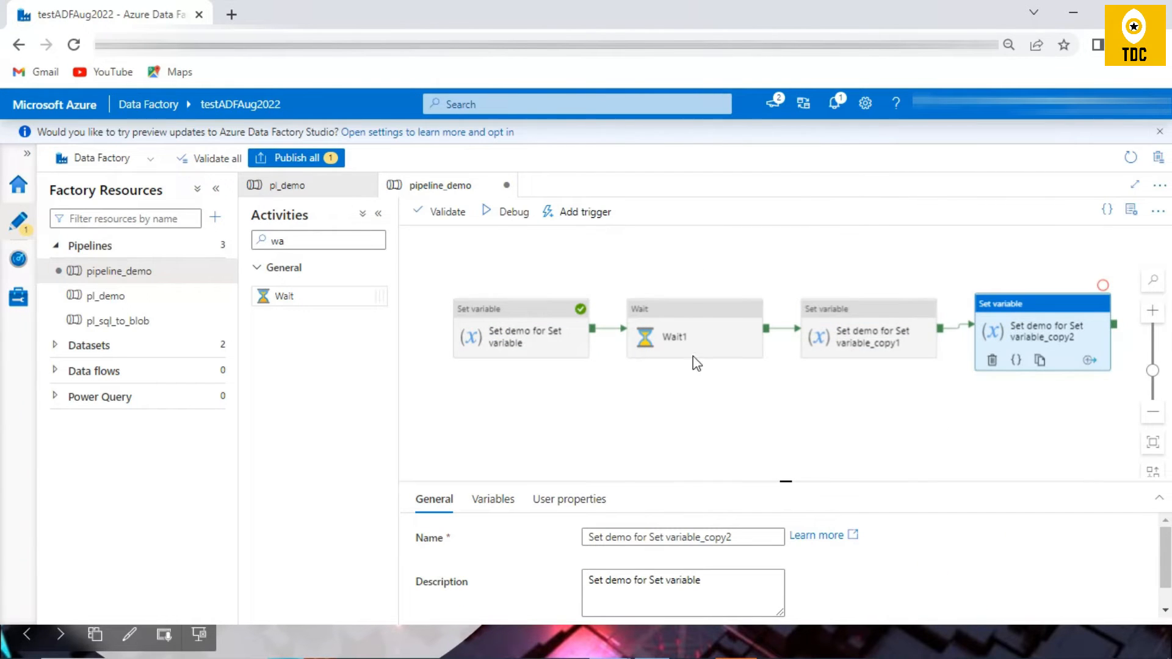
{"action": "left_click", "coordinate": [687, 328]}
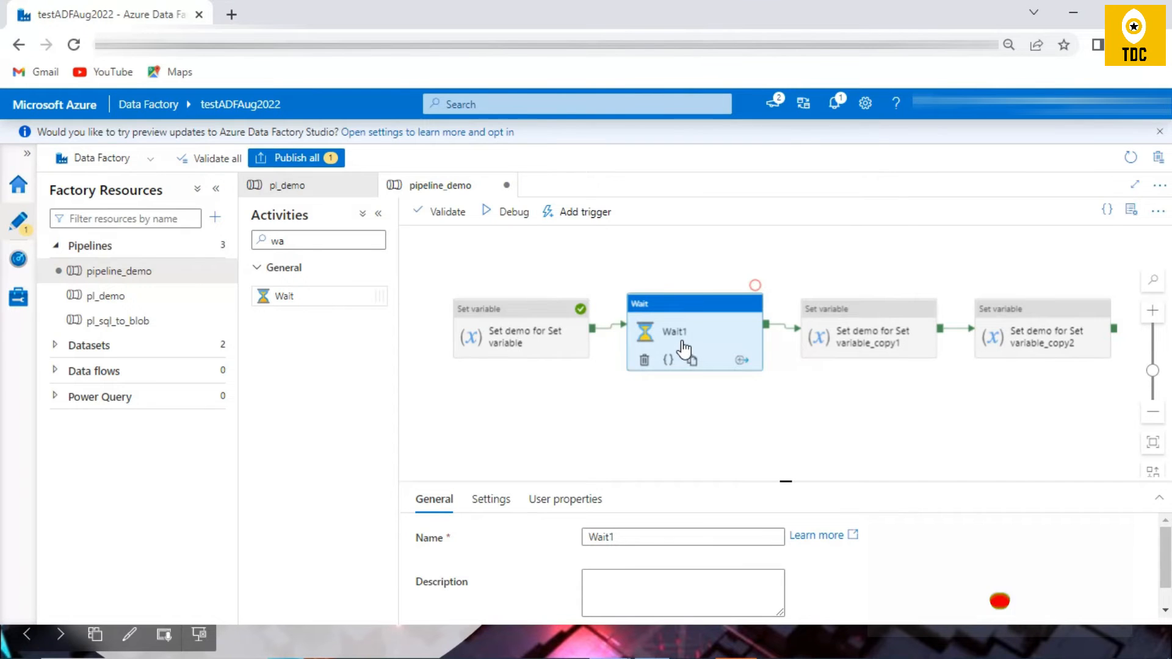
{"action": "left_click", "coordinate": [497, 327]}
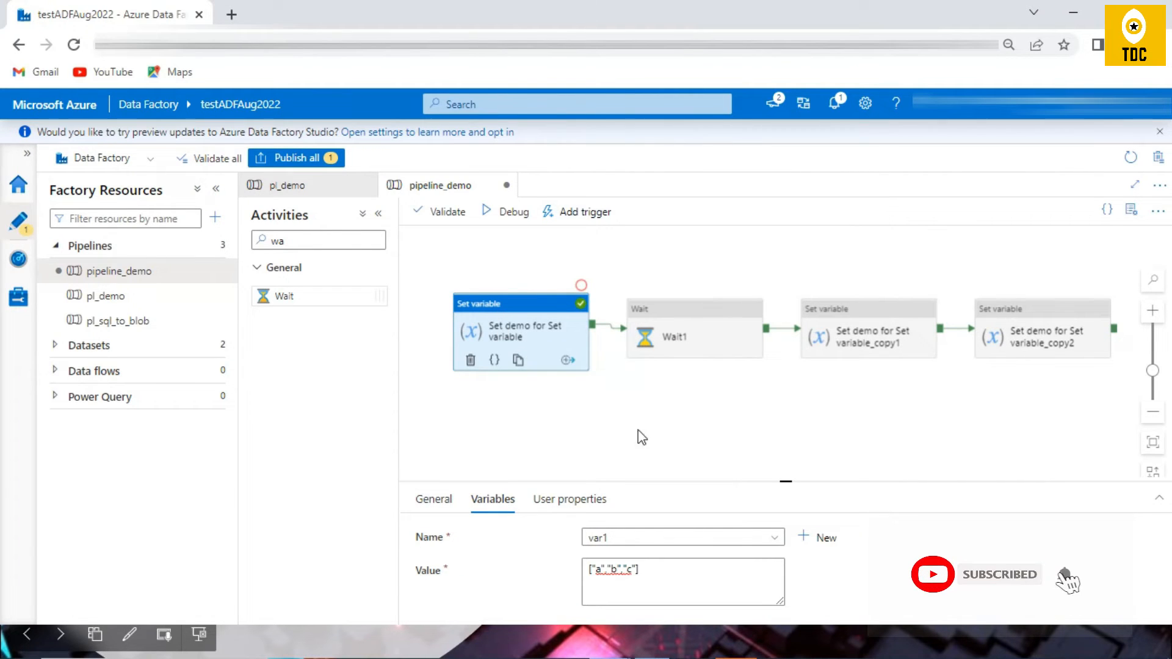
Step: Set the var1 value in the first Set variable copy to the array ["x","y","z"]
{"action": "left_click", "coordinate": [870, 327]}
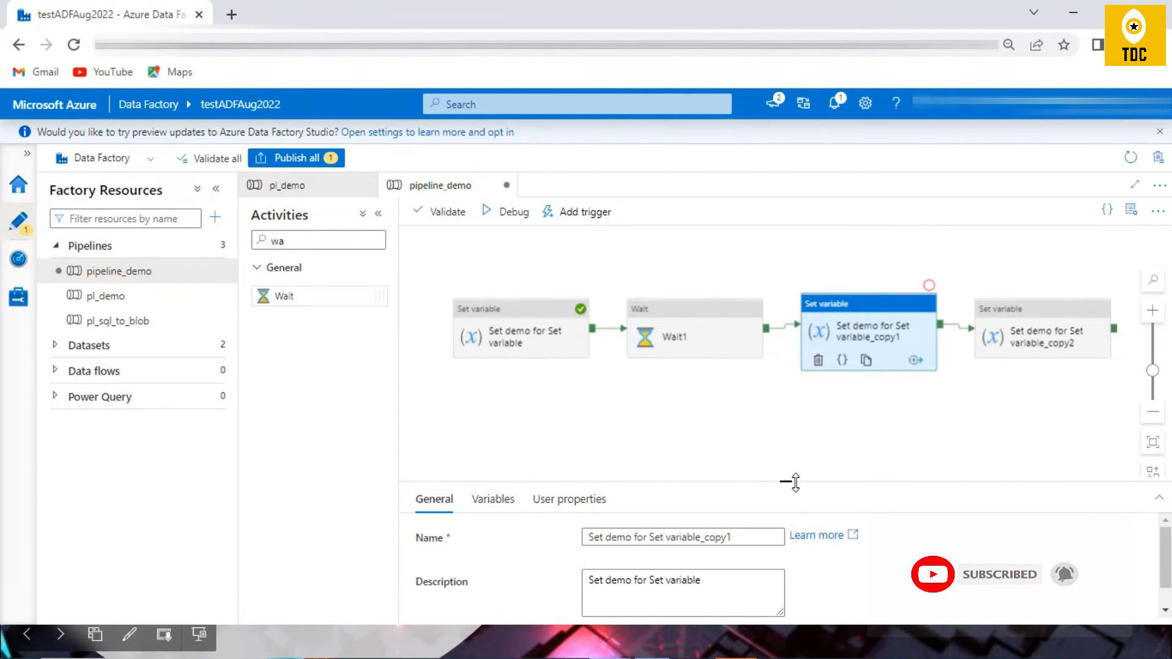
{"action": "left_click_drag", "start_coordinate": [789, 480], "coordinate": [779, 419]}
{"action": "left_click", "coordinate": [495, 437]}
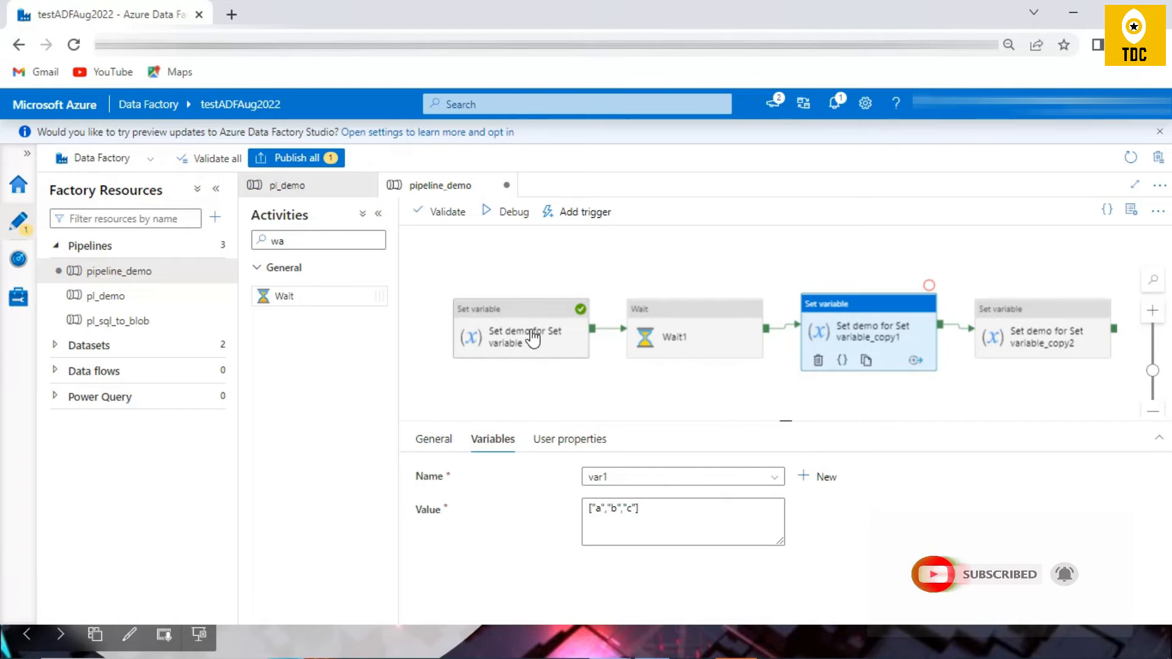
{"action": "left_click", "coordinate": [510, 312]}
{"action": "left_click", "coordinate": [845, 325]}
{"action": "left_click", "coordinate": [600, 509]}
{"action": "key", "text": "BackSpace"}
{"action": "type", "text": "x"}
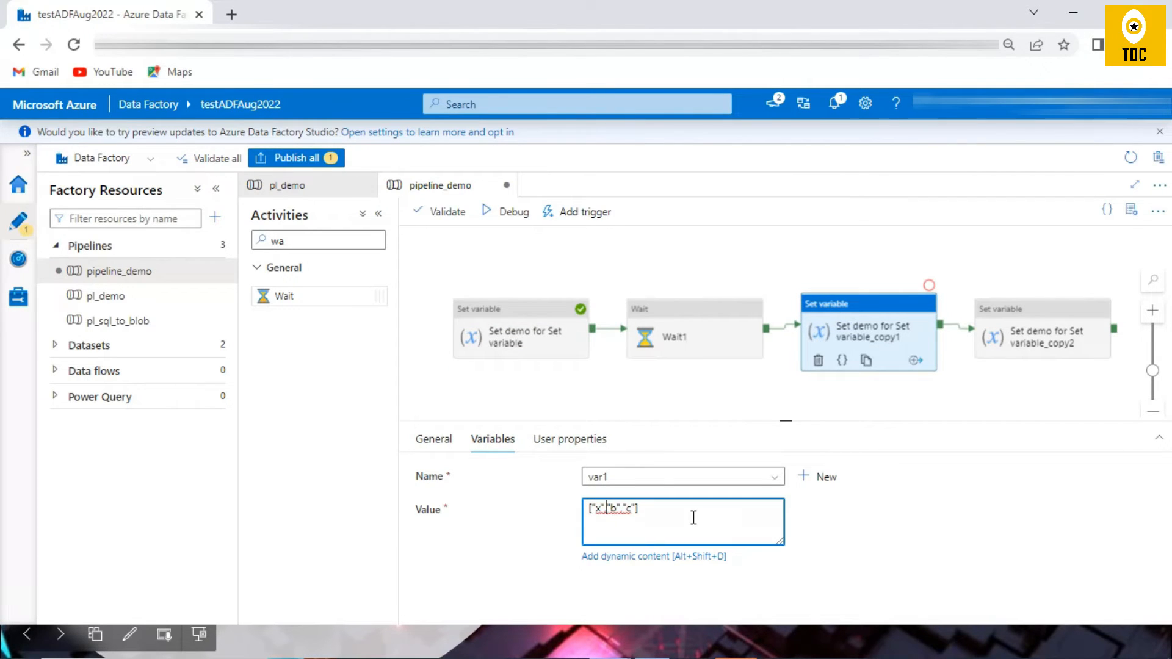
{"action": "key", "text": "BackSpace"}
{"action": "type", "text": "y"}
{"action": "left_click", "coordinate": [628, 506]}
{"action": "key", "text": "BackSpace"}
{"action": "type", "text": "d"}
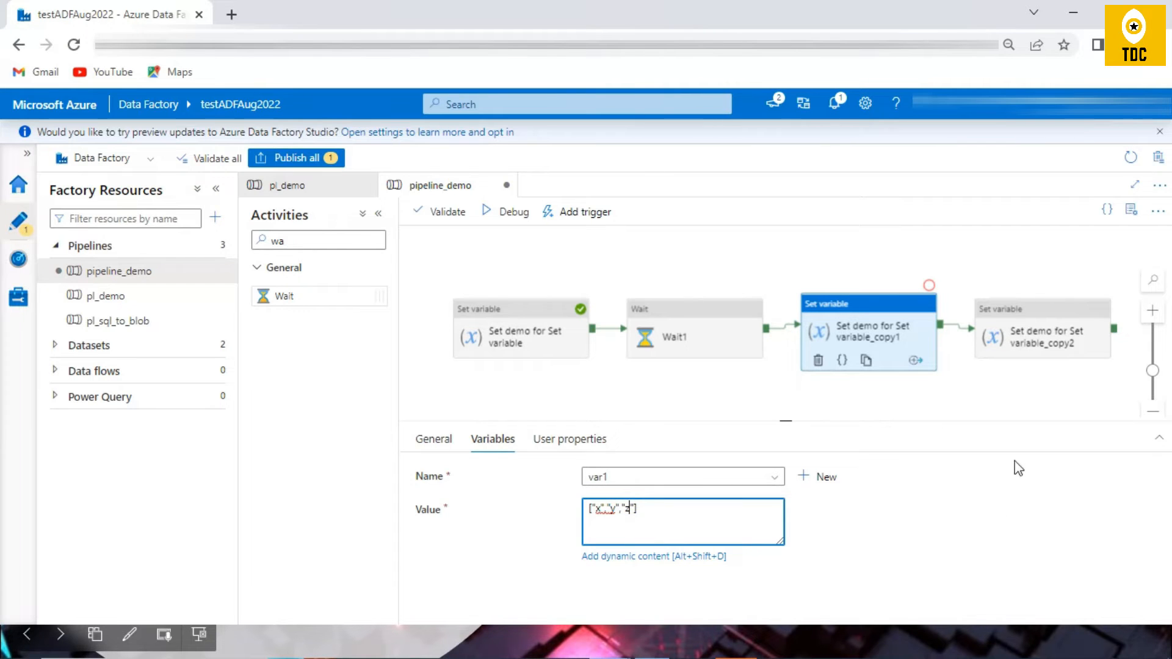
Step: Set the var1 value in the second Set variable copy to the array ["1","2","3"]
{"action": "left_click", "coordinate": [1018, 339]}
{"action": "left_click", "coordinate": [493, 438]}
{"action": "left_click", "coordinate": [598, 506]}
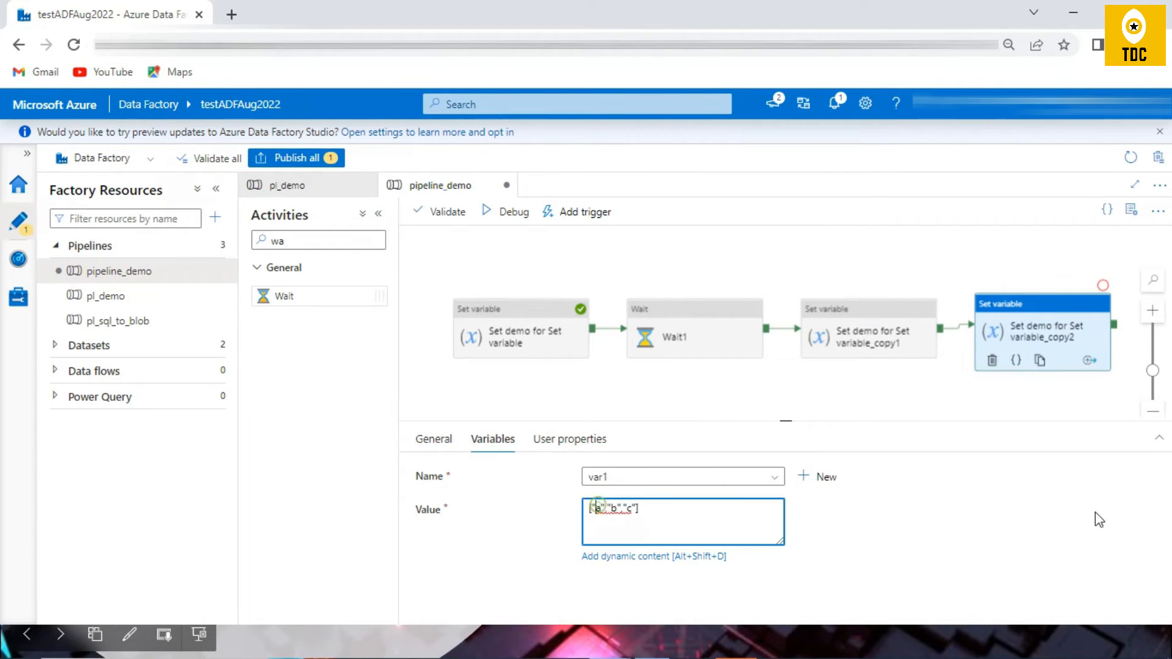
{"action": "key", "text": "BackSpace"}
{"action": "type", "text": "1"}
Step: Debug the pipeline with the chained activities and refresh the run's activity list
{"action": "left_click", "coordinate": [505, 213]}
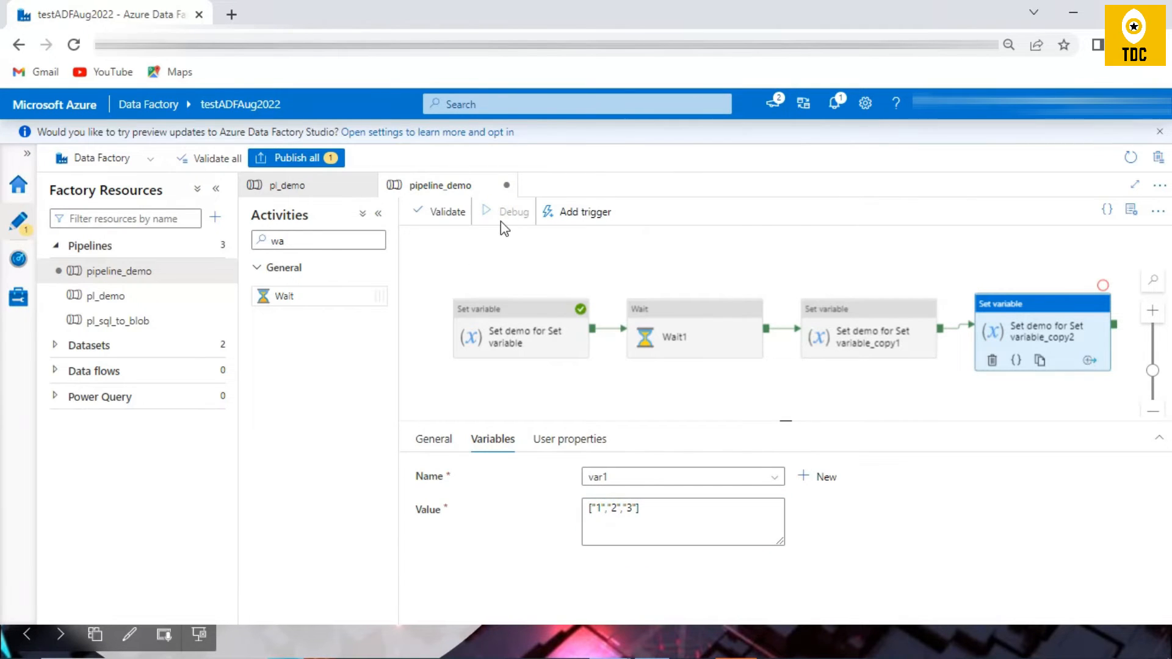
{"action": "left_click", "coordinate": [583, 387]}
{"action": "left_click", "coordinate": [721, 475]}
{"action": "mouse_move", "coordinate": [807, 420]}
{"action": "left_mouse_down"}
{"action": "mouse_move", "coordinate": [812, 372]}
{"action": "mouse_move", "coordinate": [801, 404]}
{"action": "left_mouse_up"}
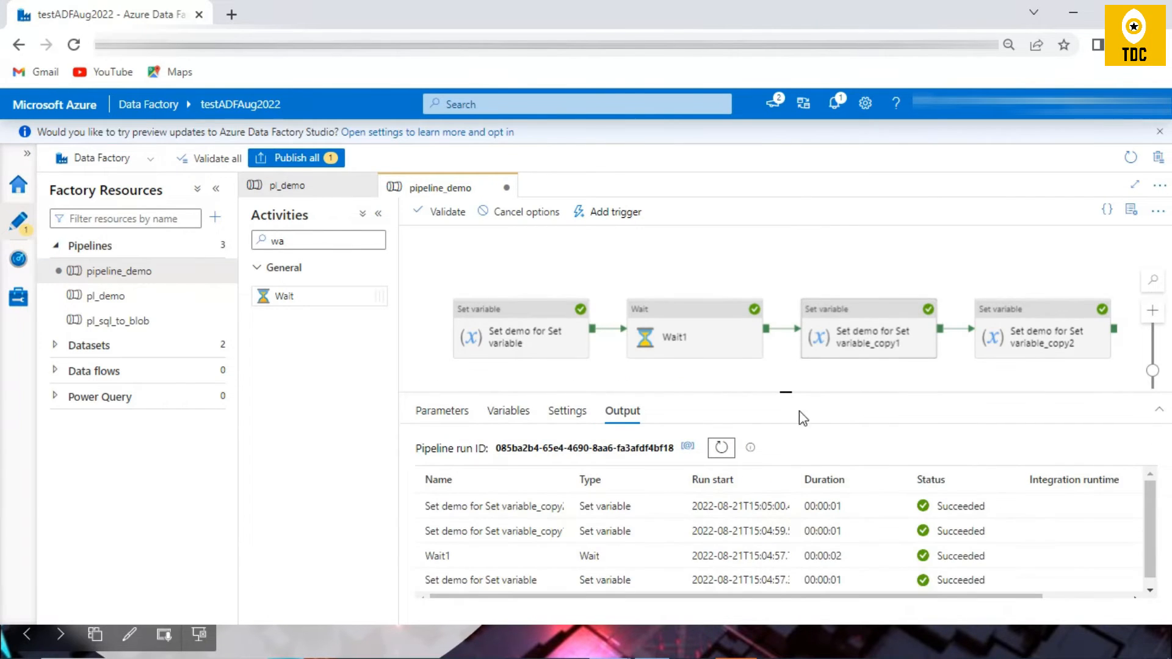
Step: Examine the run output of each of the three Set variable activities and compare it with the value each one assigns to var1
{"action": "left_click", "coordinate": [557, 580]}
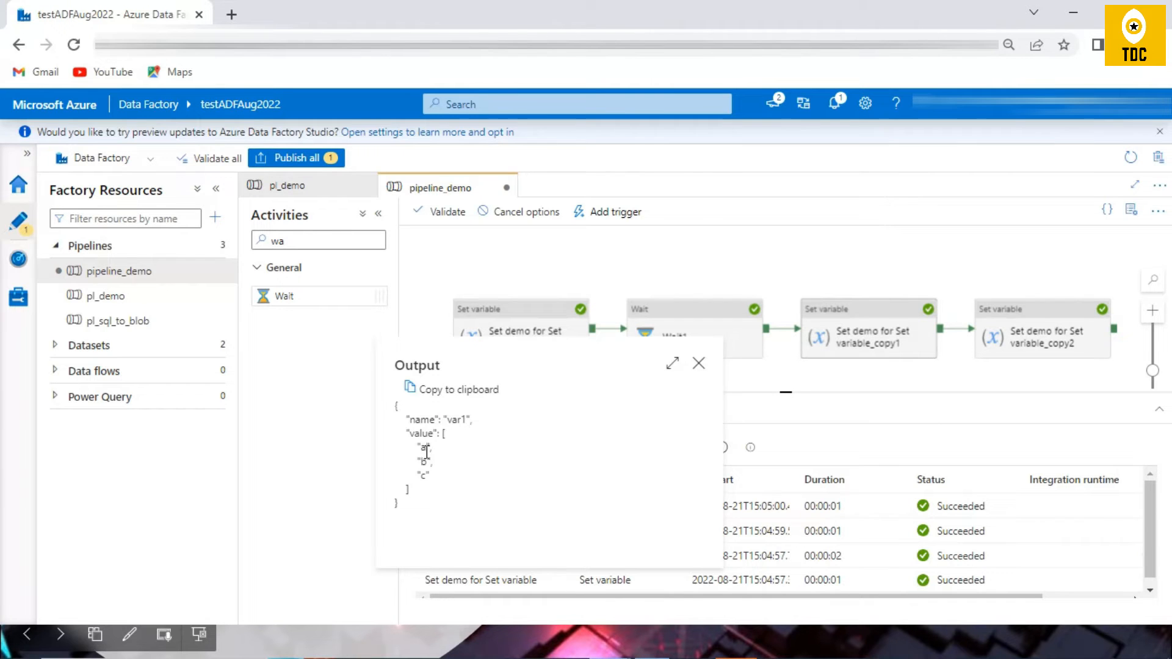
{"action": "left_click", "coordinate": [574, 579]}
{"action": "left_click", "coordinate": [557, 531]}
{"action": "left_click", "coordinate": [566, 536]}
{"action": "left_click", "coordinate": [558, 506]}
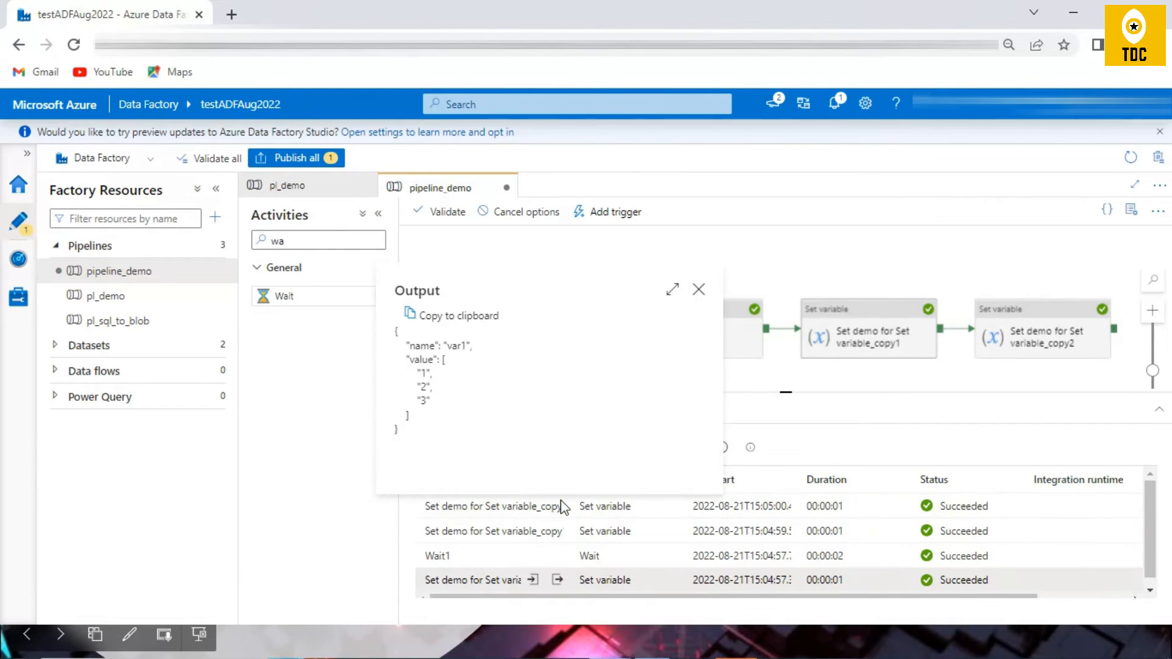
{"action": "left_click", "coordinate": [875, 238]}
{"action": "left_click", "coordinate": [522, 330]}
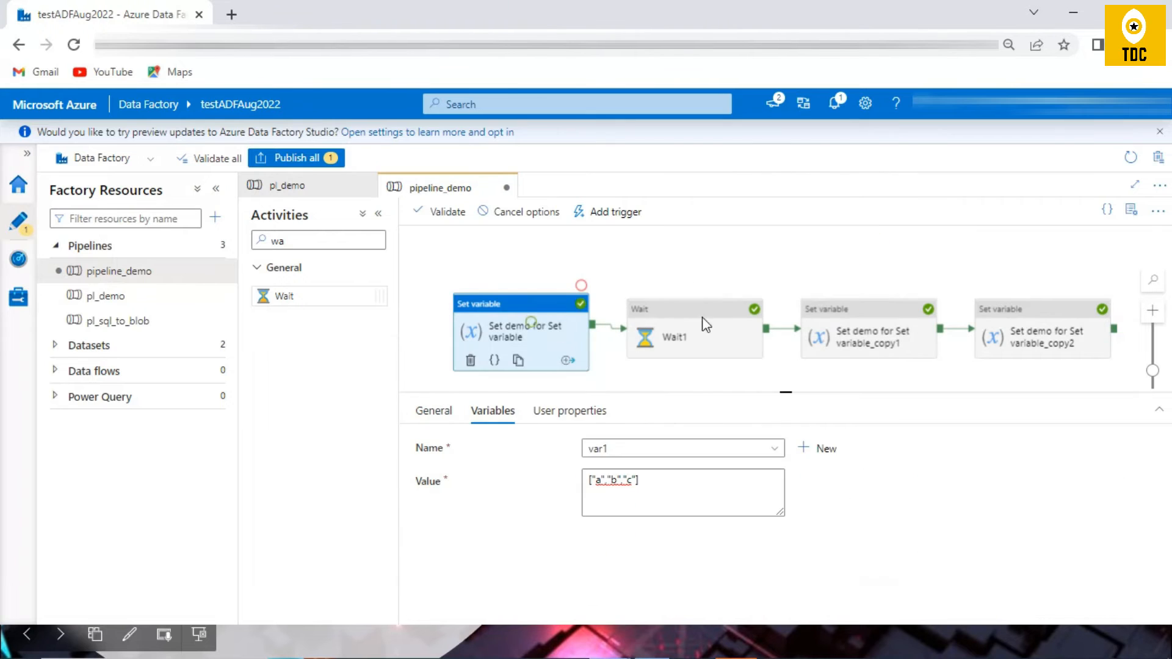
{"action": "left_click", "coordinate": [854, 320]}
{"action": "left_click", "coordinate": [1001, 310]}
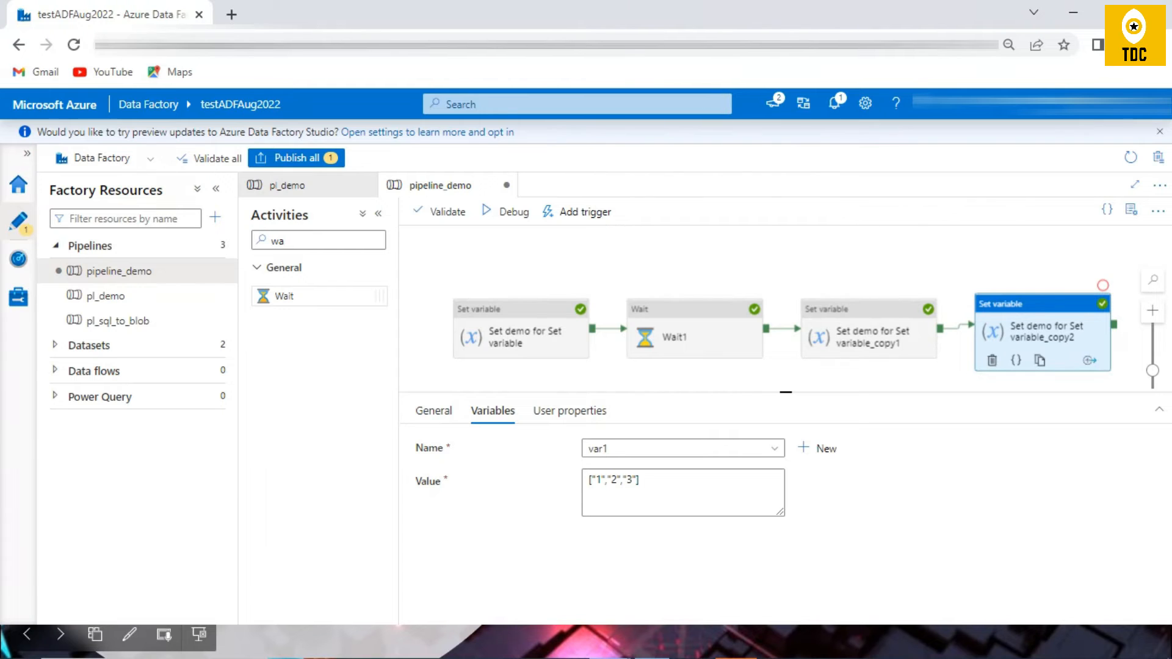
Step: Show the Demo scenarios slide, return to the Data Factory pipeline and check var1's type in the pipeline variables
{"action": "key", "text": "alt+Tab"}
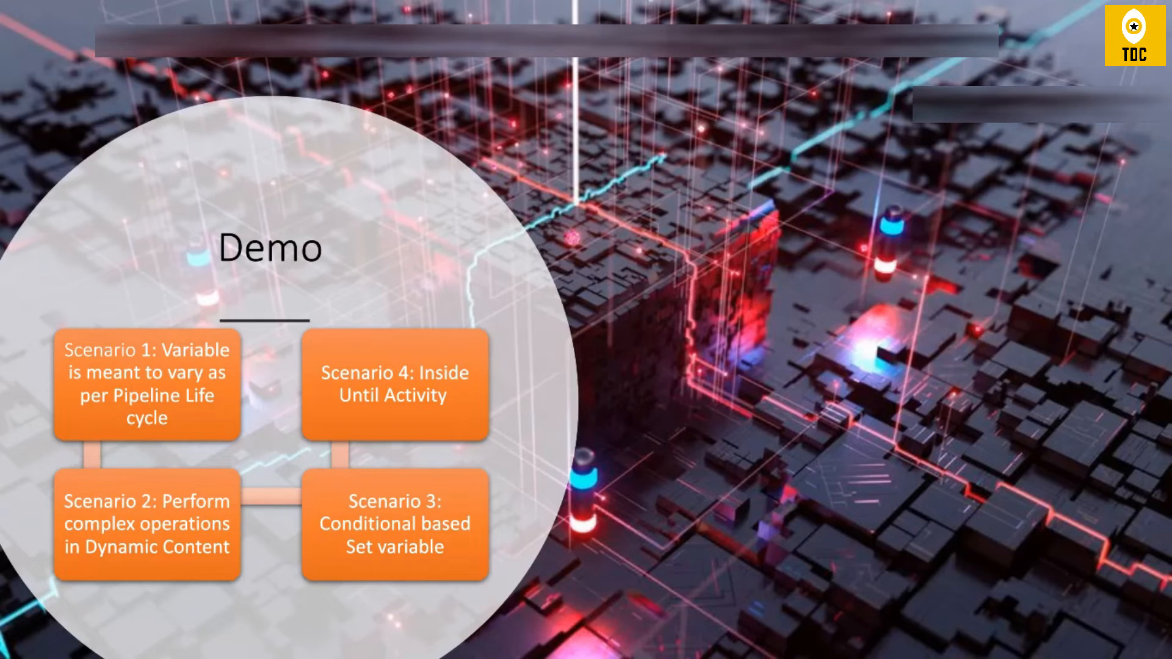
{"action": "key", "text": "alt+Tab"}
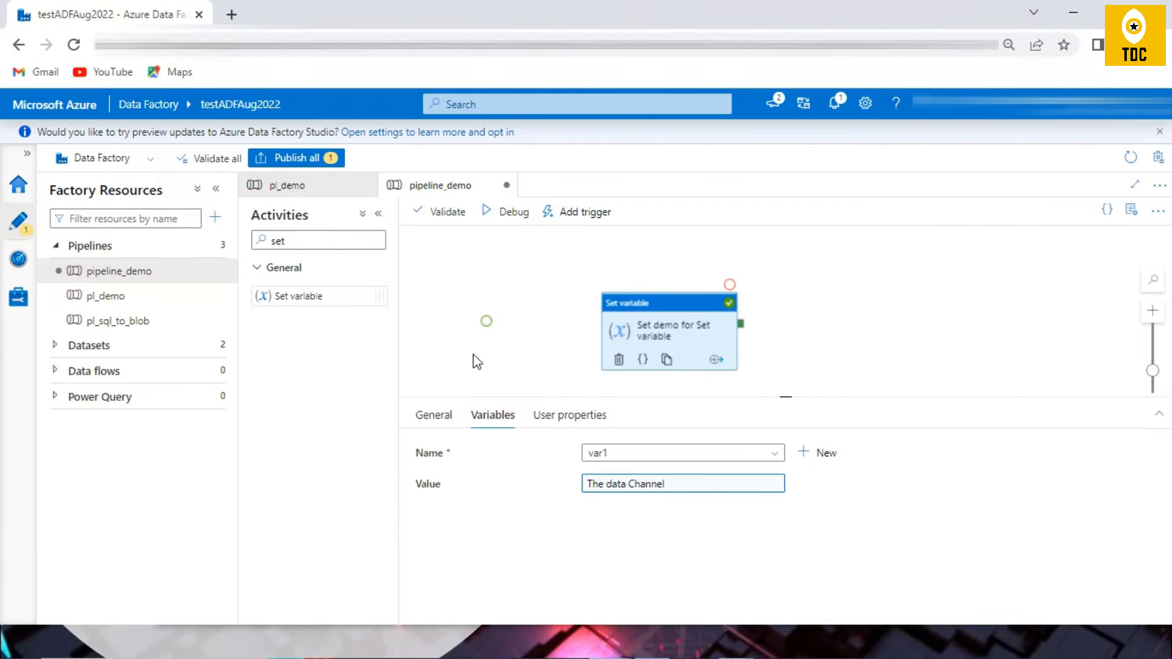
{"action": "left_click", "coordinate": [473, 354]}
{"action": "left_click", "coordinate": [507, 415]}
{"action": "double_click", "coordinate": [507, 515]}
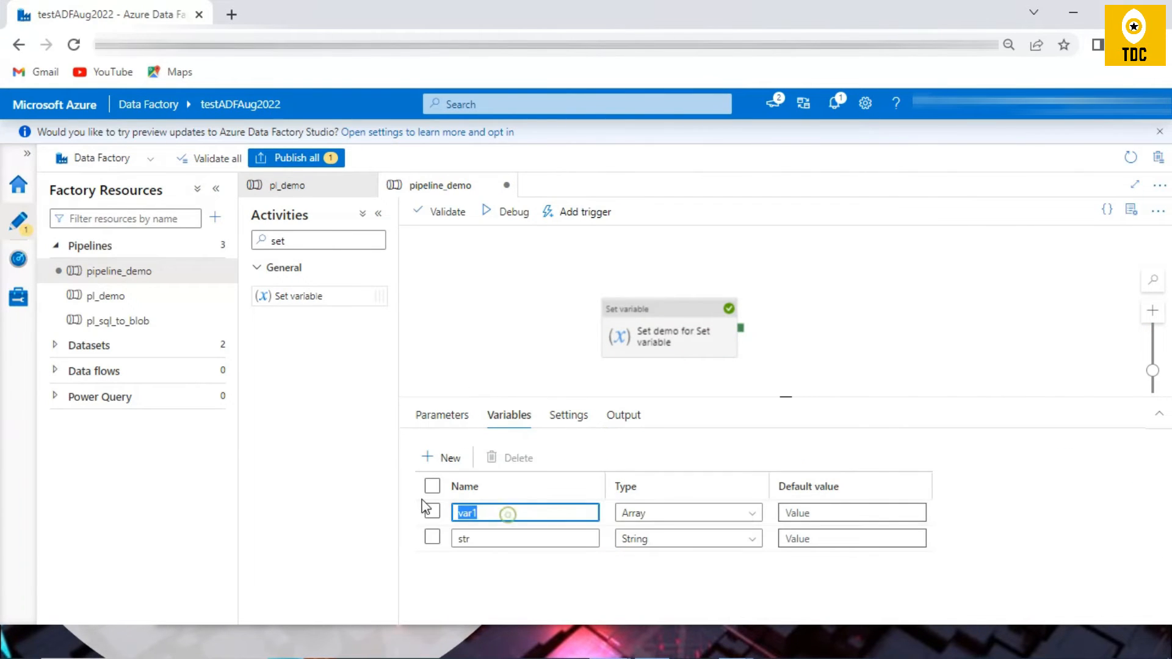
Step: Open the dynamic content of the Set variable activity's value and examine the separate words in "The data Channel"
{"action": "left_click", "coordinate": [671, 328]}
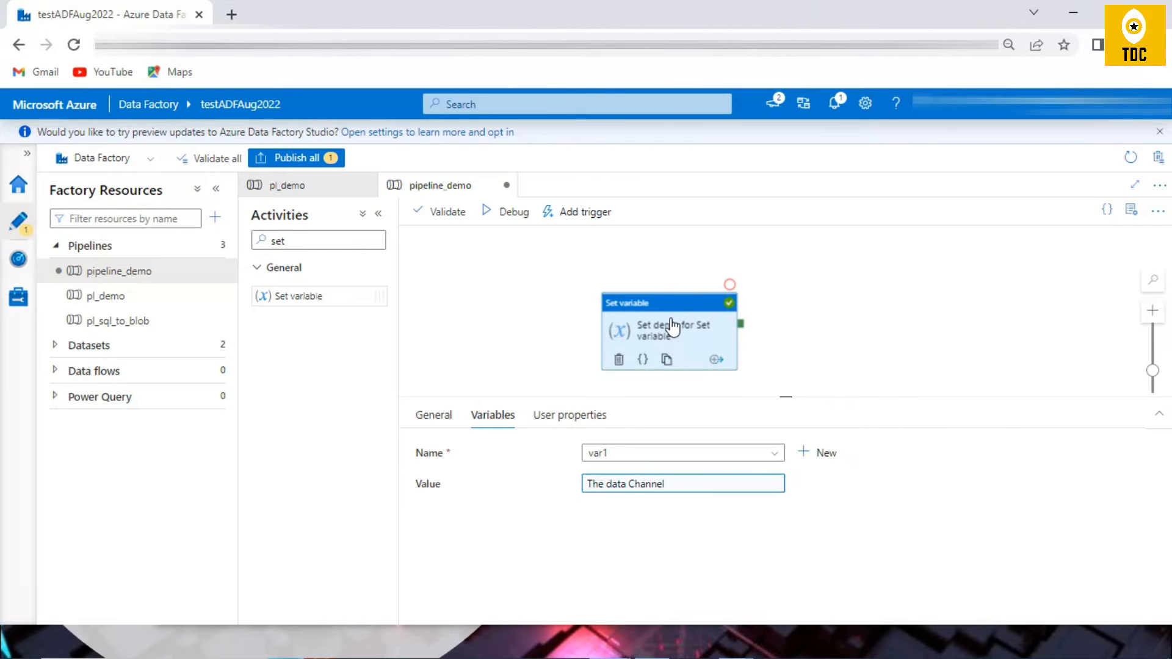
{"action": "left_click", "coordinate": [691, 484]}
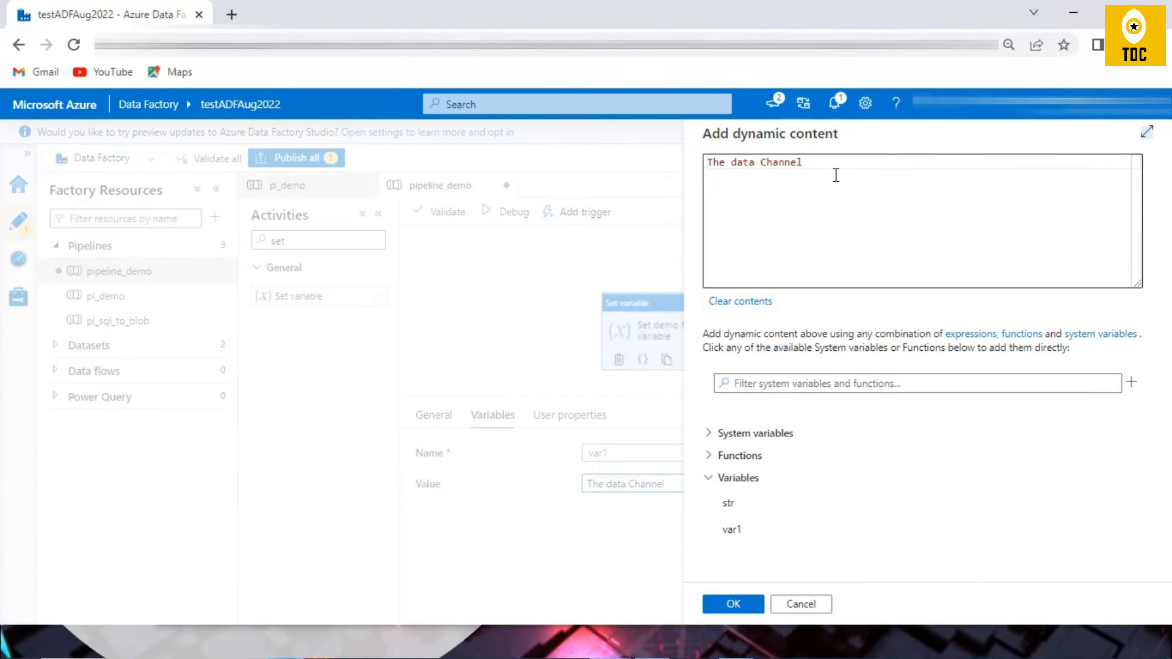
{"action": "left_click", "coordinate": [718, 183]}
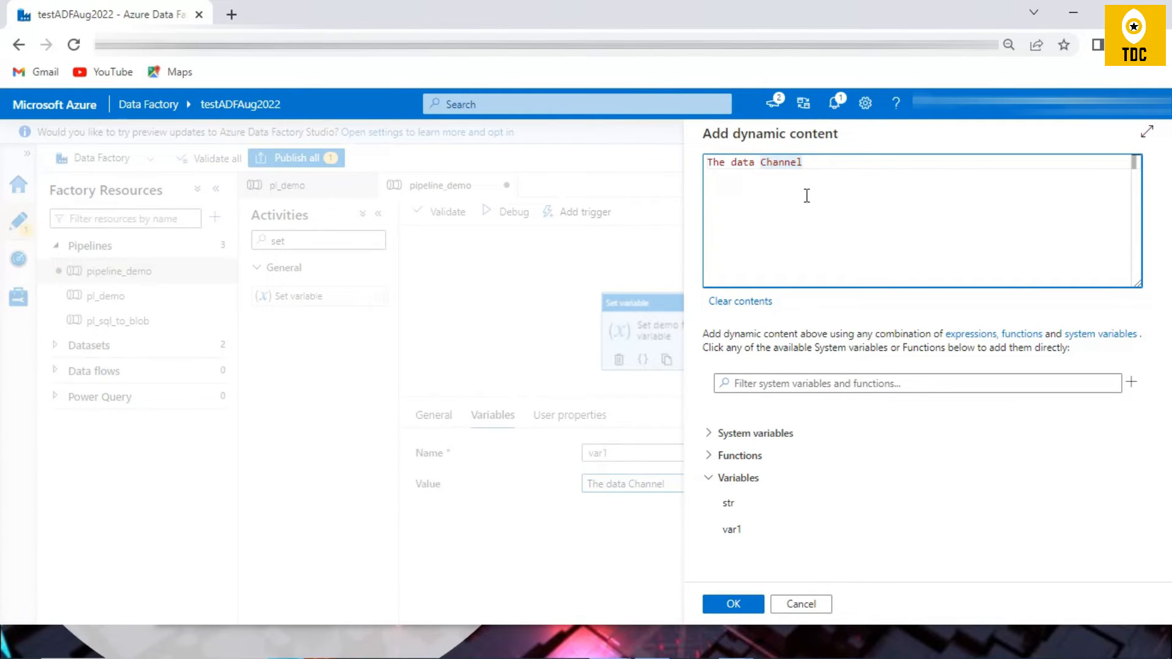
{"action": "double_click", "coordinate": [776, 162]}
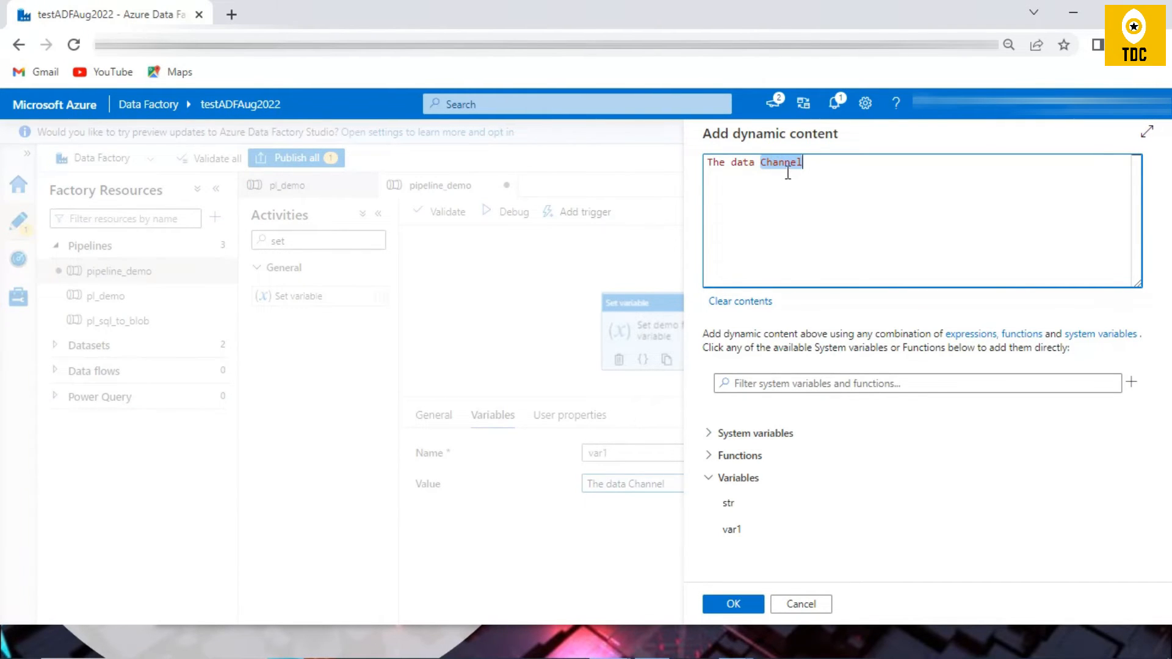
{"action": "left_click_drag", "start_coordinate": [804, 163], "coordinate": [763, 161]}
{"action": "left_click", "coordinate": [717, 169]}
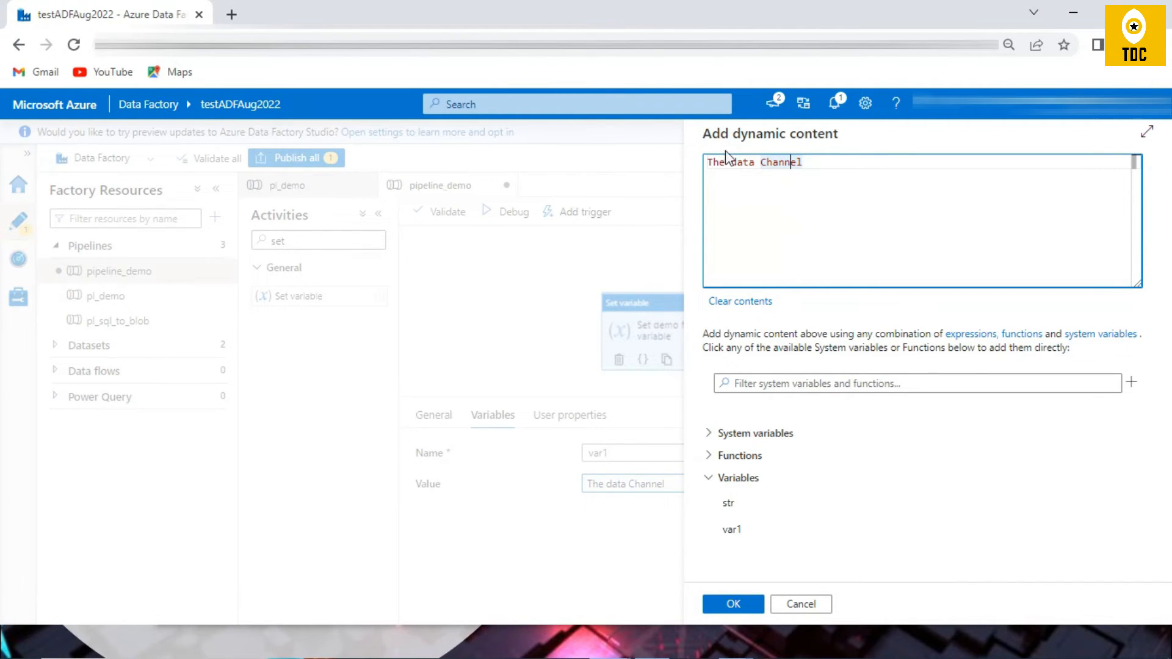
{"action": "left_click", "coordinate": [716, 171]}
{"action": "left_click", "coordinate": [745, 168]}
{"action": "left_click", "coordinate": [785, 168]}
{"action": "left_click_drag", "start_coordinate": [764, 166], "coordinate": [814, 162]}
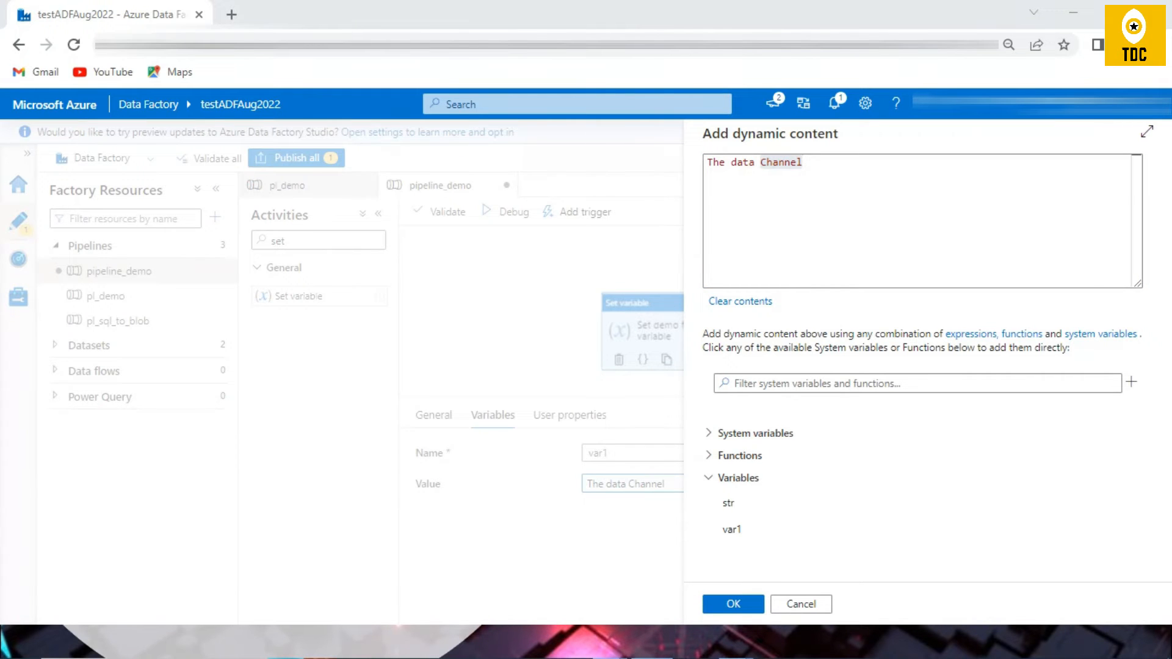
Step: Replace the text in the dynamic content expression with the split string function
{"action": "left_click", "coordinate": [922, 183]}
{"action": "key", "text": "ctrl+a"}
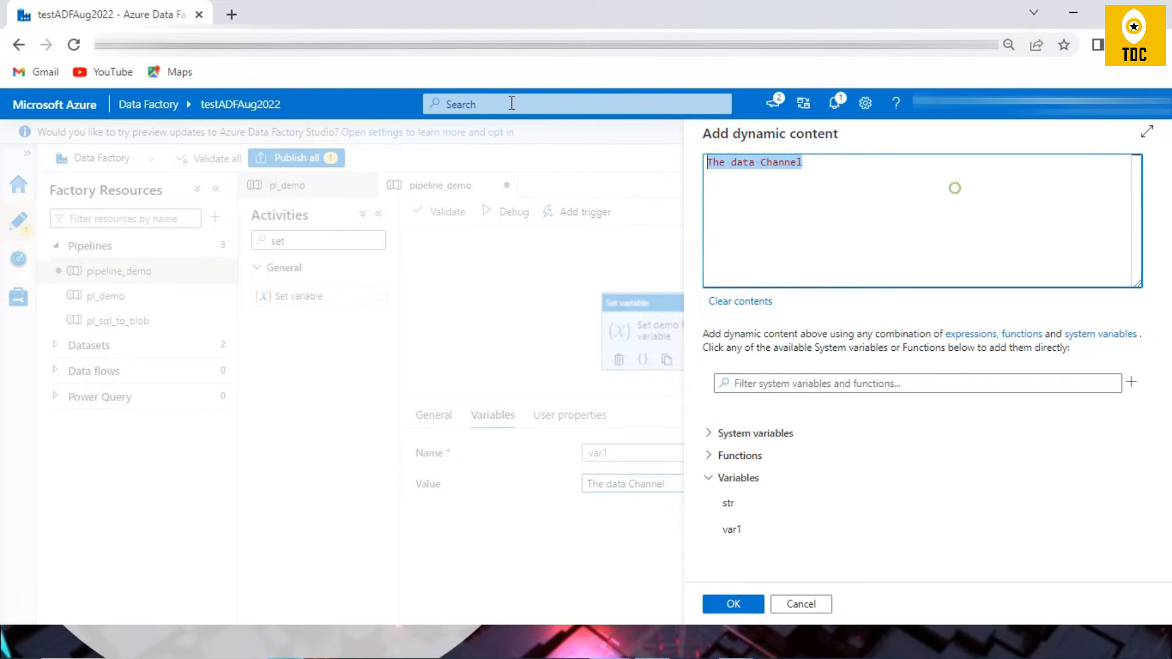
{"action": "left_click", "coordinate": [787, 388]}
{"action": "left_click", "coordinate": [707, 455]}
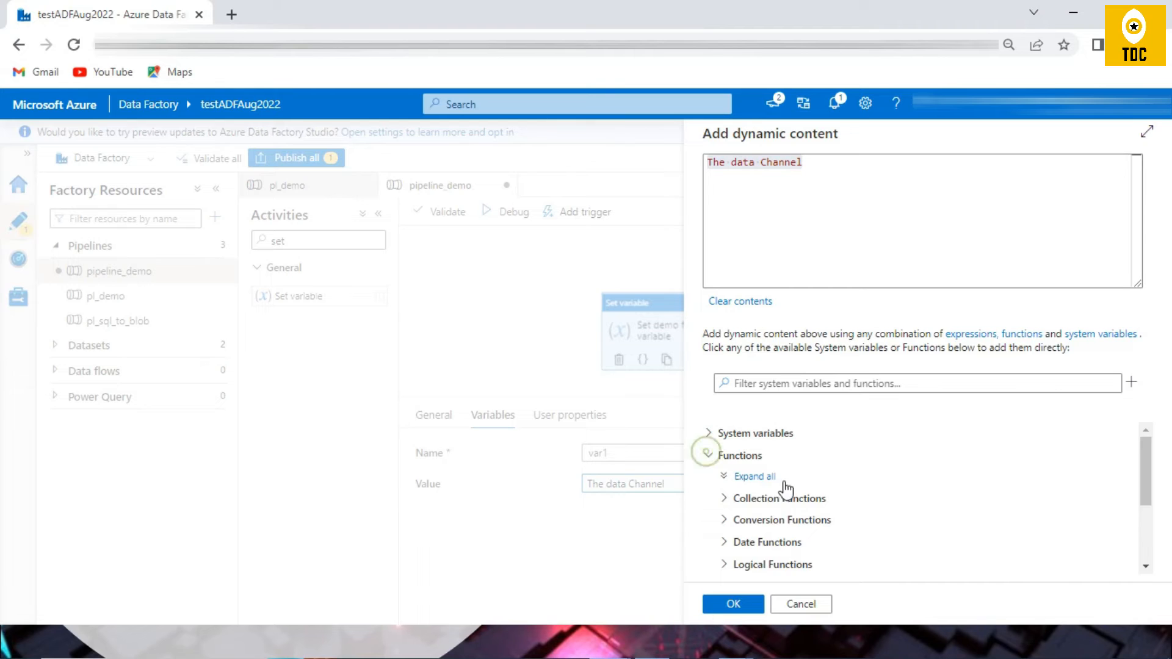
{"action": "scroll", "coordinate": [782, 495], "scroll_direction": "down", "scroll_amount": 3}
{"action": "left_click", "coordinate": [732, 489]}
{"action": "scroll", "coordinate": [845, 513], "scroll_direction": "down", "scroll_amount": 5}
{"action": "scroll", "coordinate": [843, 530], "scroll_direction": "down", "scroll_amount": 1}
{"action": "left_click", "coordinate": [803, 516]}
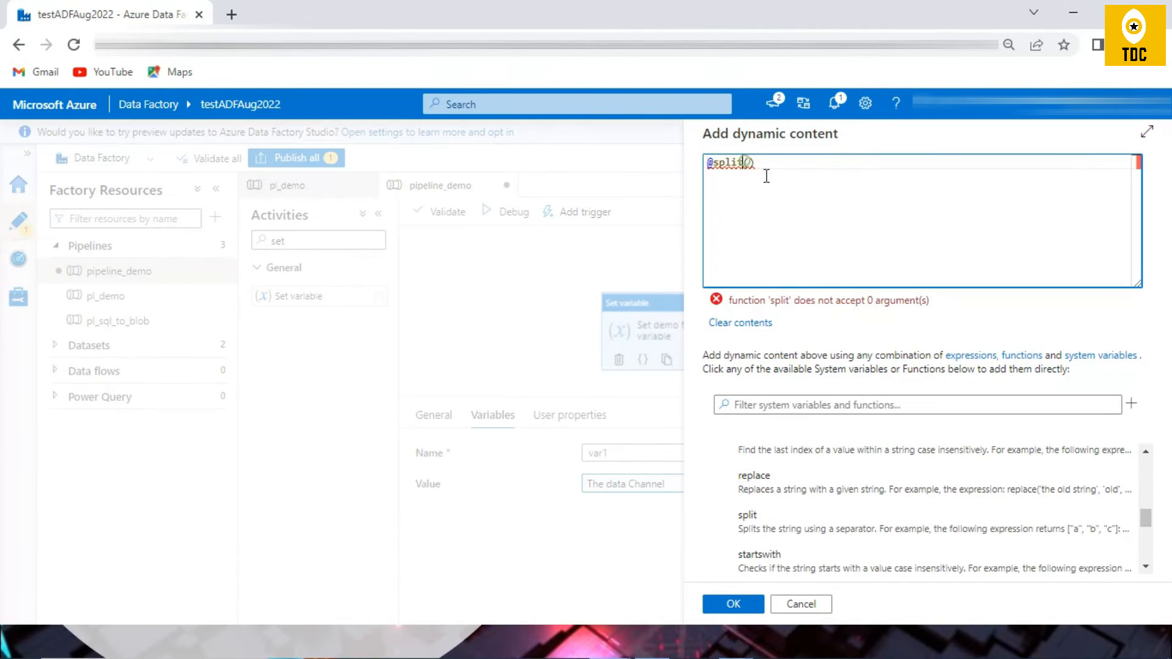
{"action": "key", "text": "Right"}
{"action": "type", "text": "'The Data Chann"}
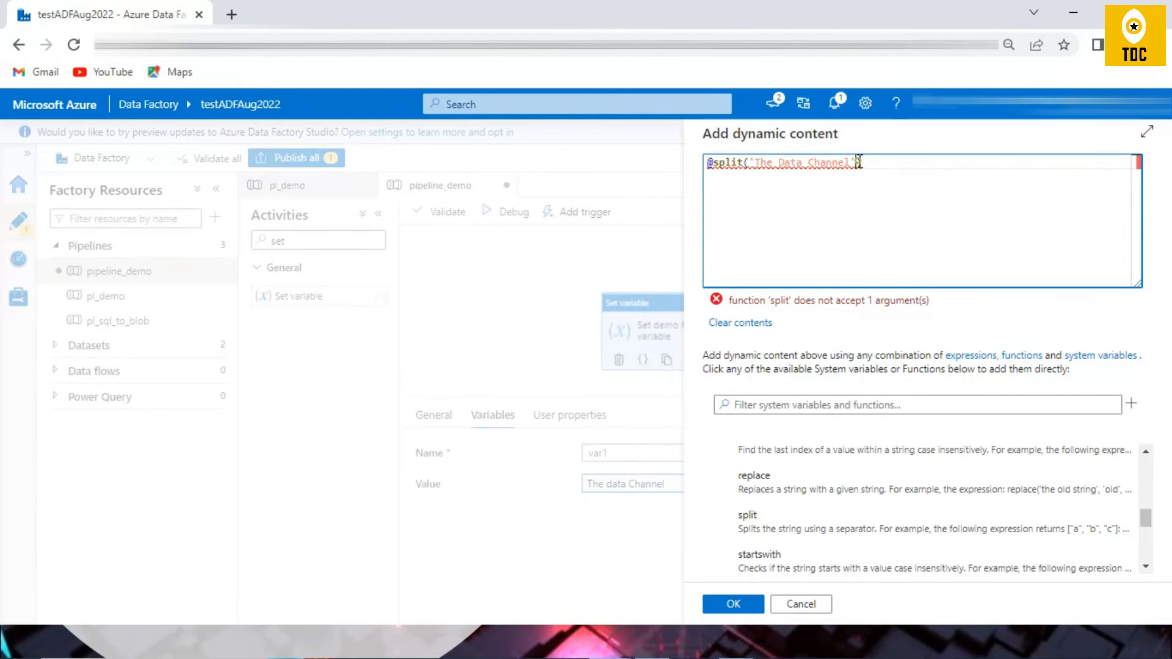
{"action": "type", "text": ","}
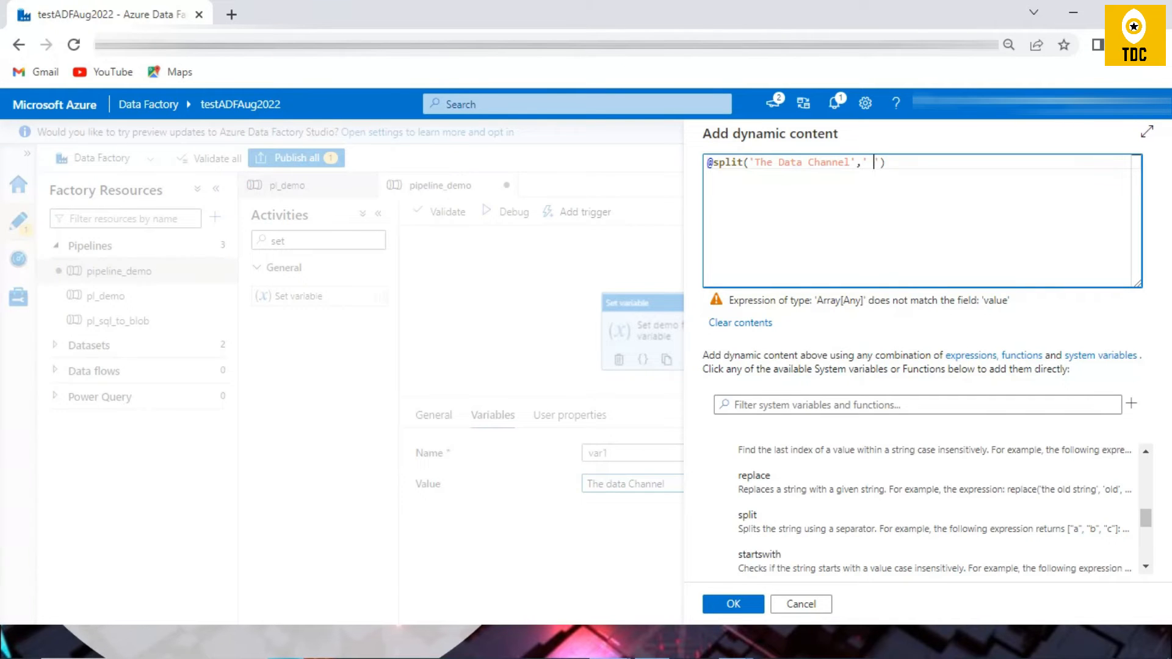
{"action": "left_click", "coordinate": [734, 604]}
Step: Debug the pipeline, refresh the run and examine the output of the Set demo for Set variable activity
{"action": "left_click", "coordinate": [505, 218]}
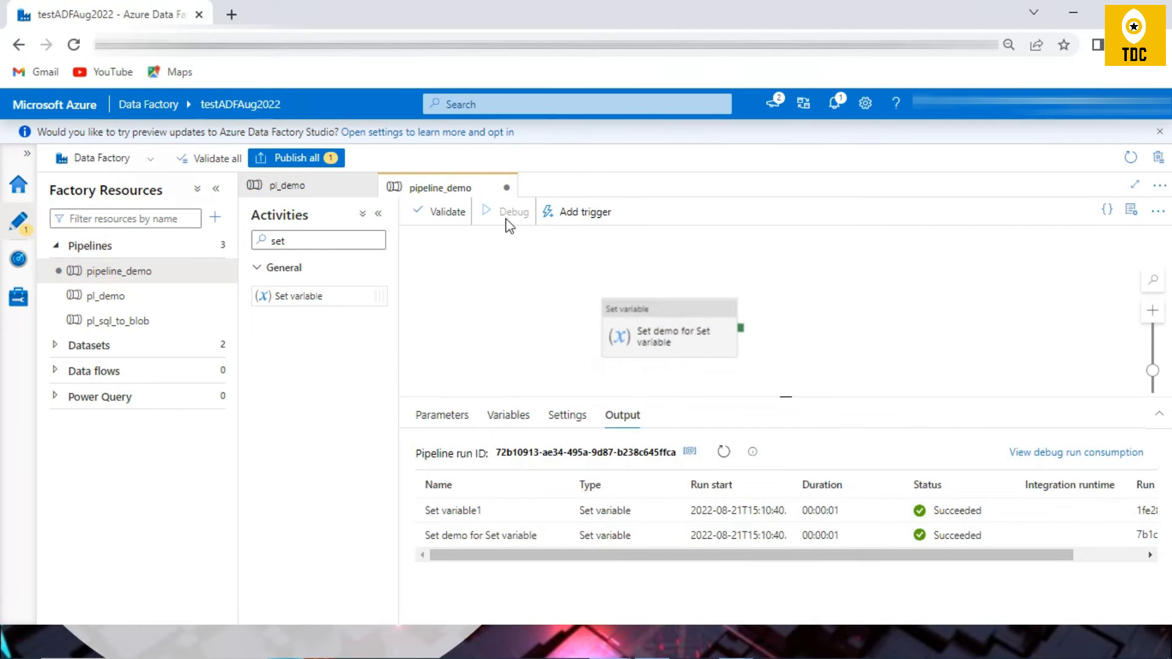
{"action": "left_click", "coordinate": [723, 452]}
{"action": "left_click", "coordinate": [723, 453]}
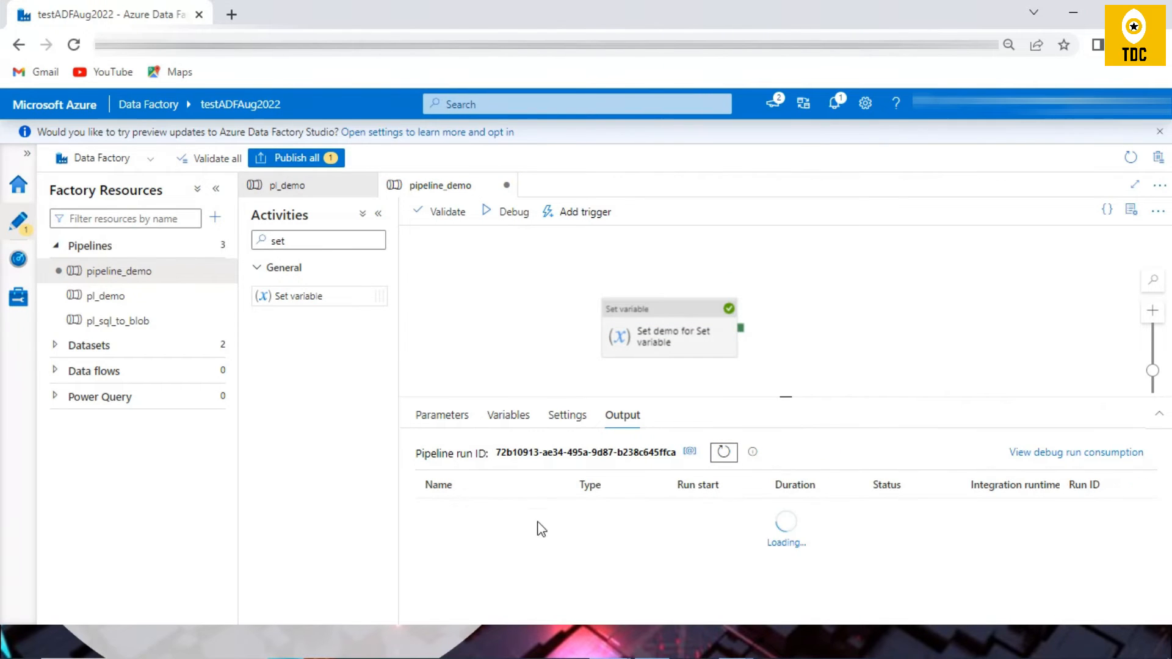
{"action": "left_click", "coordinate": [556, 511]}
{"action": "left_click_drag", "start_coordinate": [419, 377], "coordinate": [470, 404]}
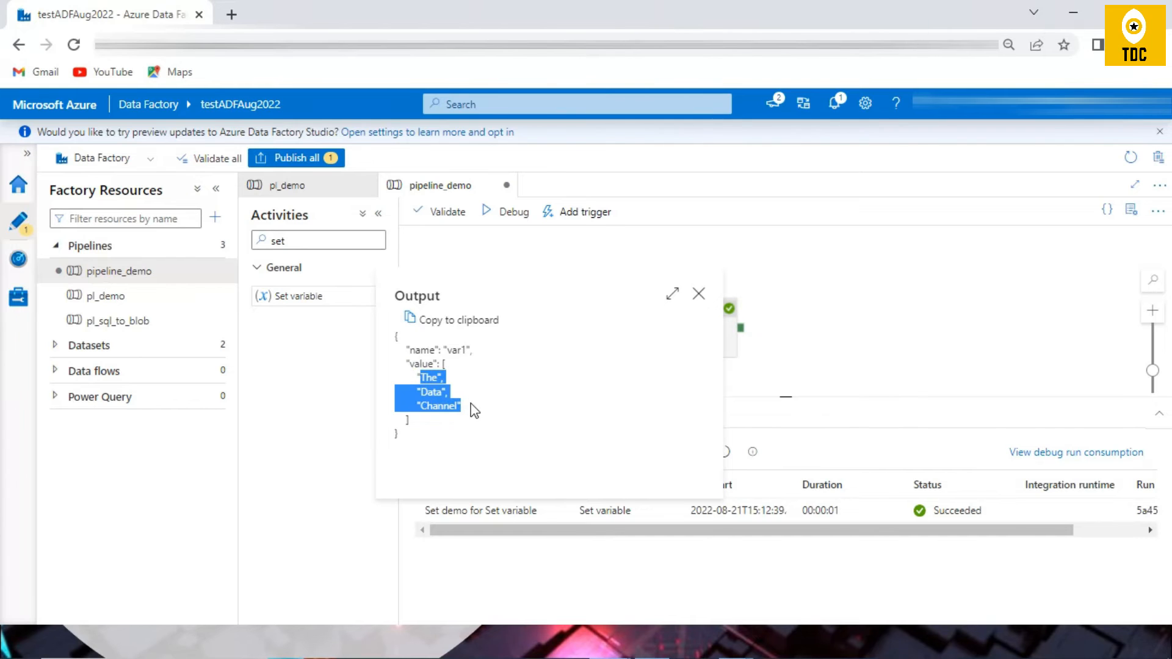
{"action": "left_click", "coordinate": [699, 295]}
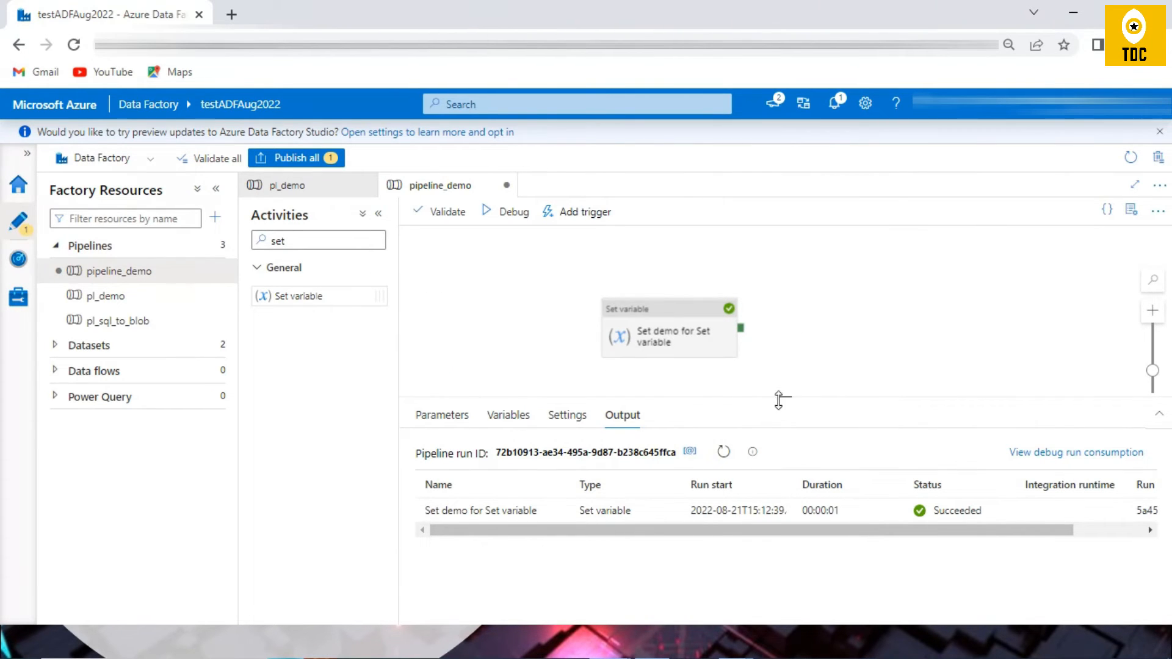
Step: Add a second Set variable activity and connect Set demo for Set variable to it on success
{"action": "left_click_drag", "start_coordinate": [299, 298], "coordinate": [934, 305]}
{"action": "left_click_drag", "start_coordinate": [740, 327], "coordinate": [885, 317]}
{"action": "left_click", "coordinate": [908, 322]}
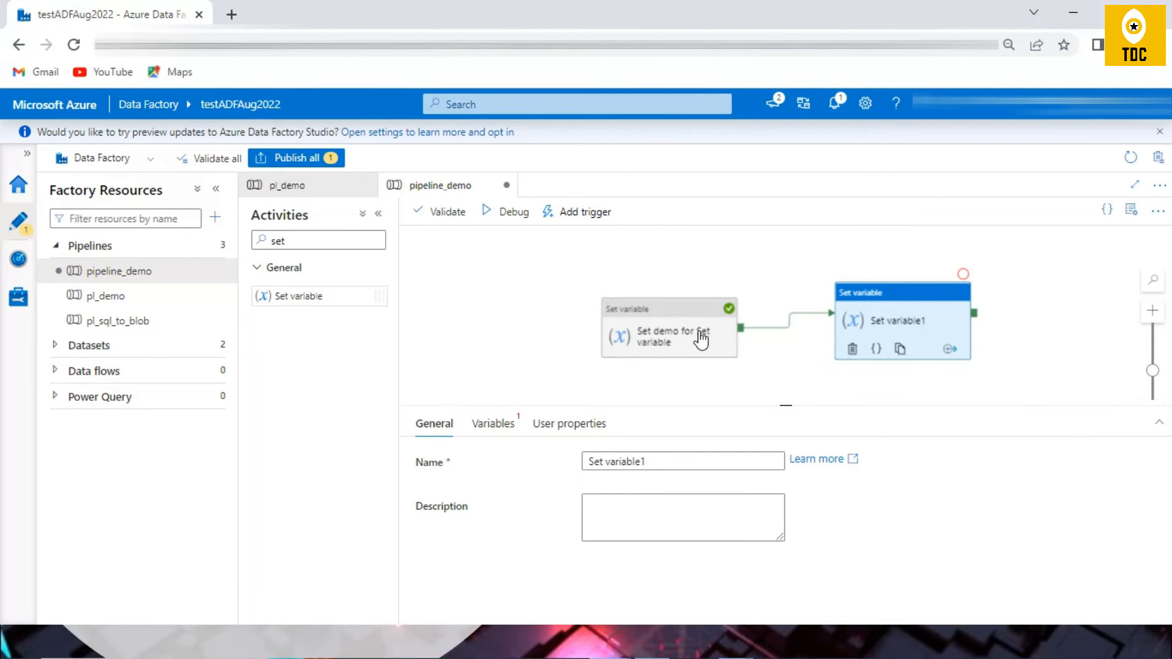
Step: Check the pipeline's variables and choose str as the variable for the Set variable1 activity
{"action": "left_click", "coordinate": [494, 428]}
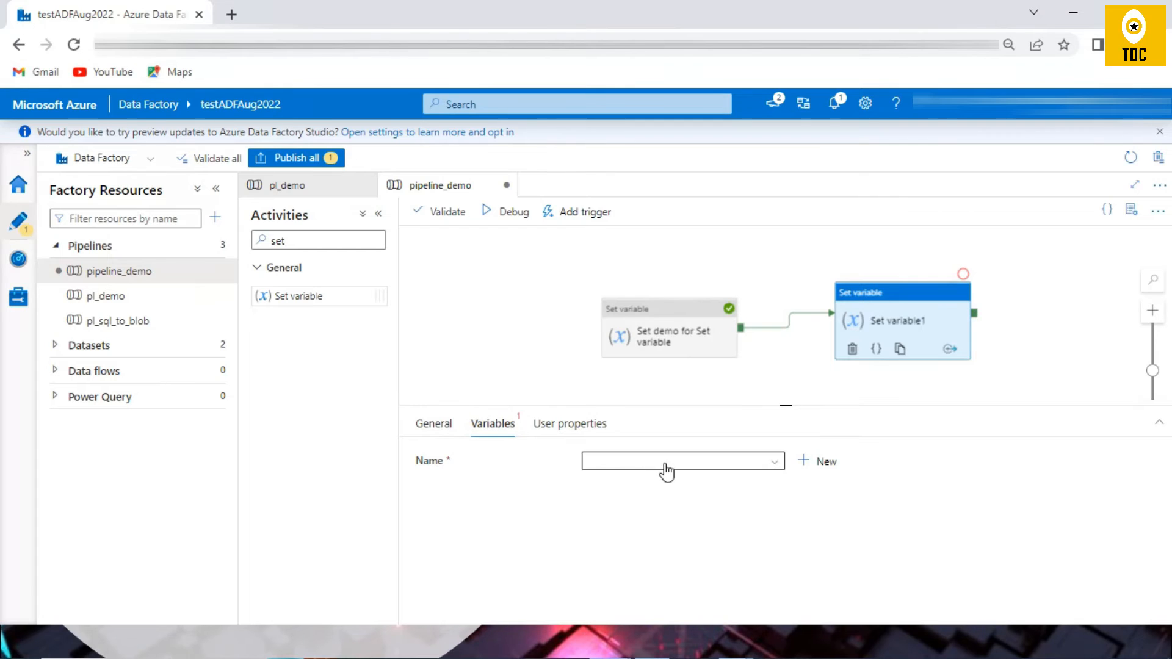
{"action": "left_click", "coordinate": [498, 344]}
{"action": "left_click", "coordinate": [508, 424]}
{"action": "double_click", "coordinate": [489, 547]}
{"action": "left_click", "coordinate": [897, 303]}
{"action": "left_click", "coordinate": [633, 470]}
{"action": "left_click", "coordinate": [631, 515]}
{"action": "left_click", "coordinate": [638, 511]}
{"action": "left_click", "coordinate": [647, 540]}
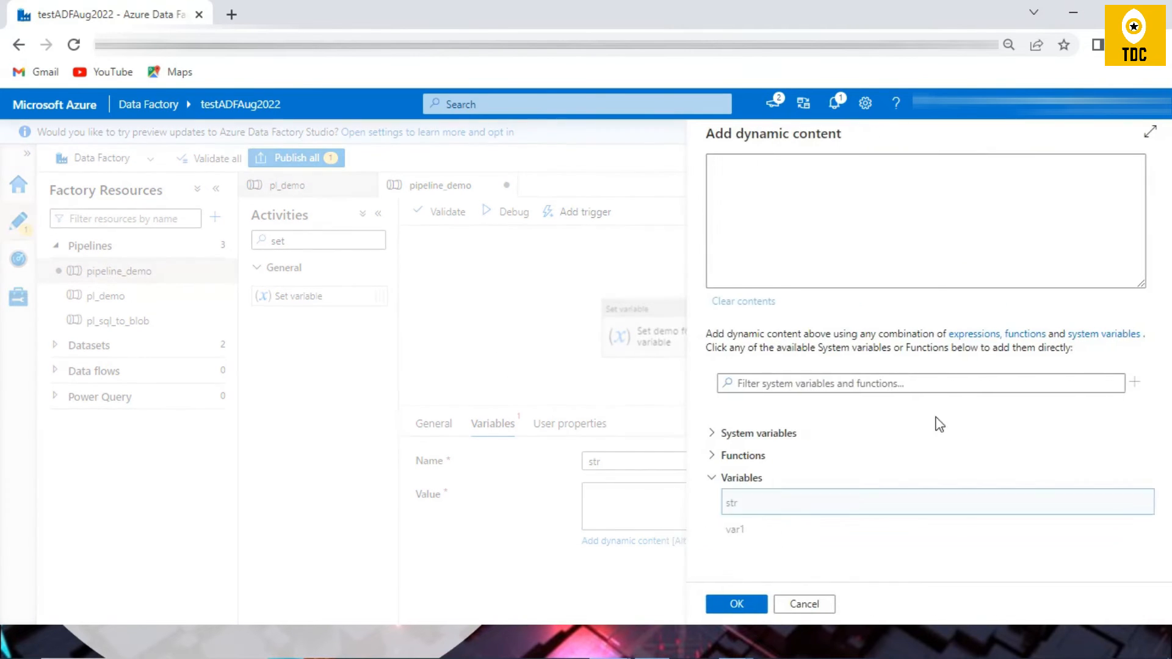
{"action": "left_click", "coordinate": [755, 531]}
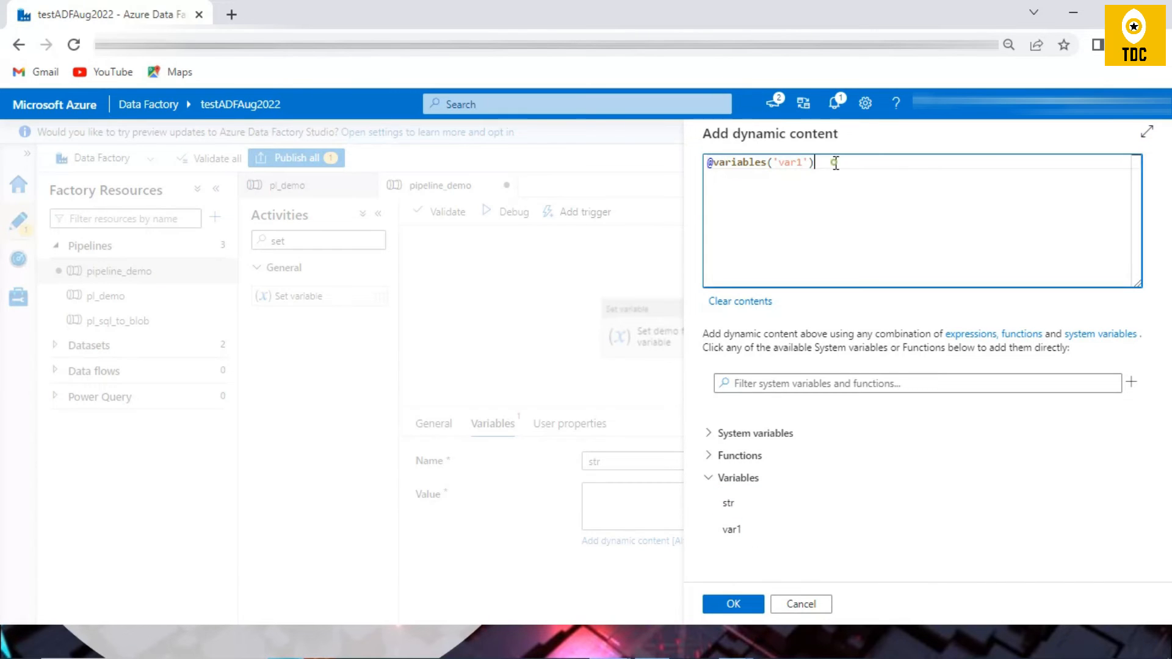
{"action": "type", "text": "[2"}
{"action": "left_click_drag", "start_coordinate": [837, 169], "coordinate": [817, 165]}
{"action": "left_click", "coordinate": [756, 615]}
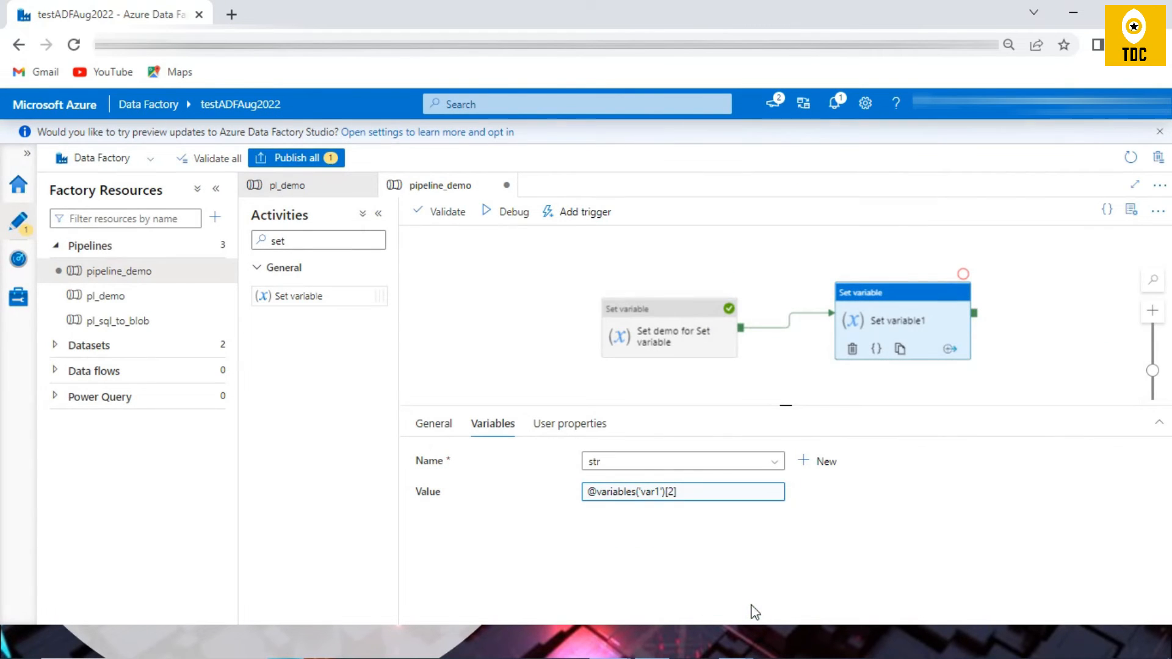
Step: Debug the pipeline with both chained activities and check the value output by Set variable1
{"action": "left_click", "coordinate": [513, 221]}
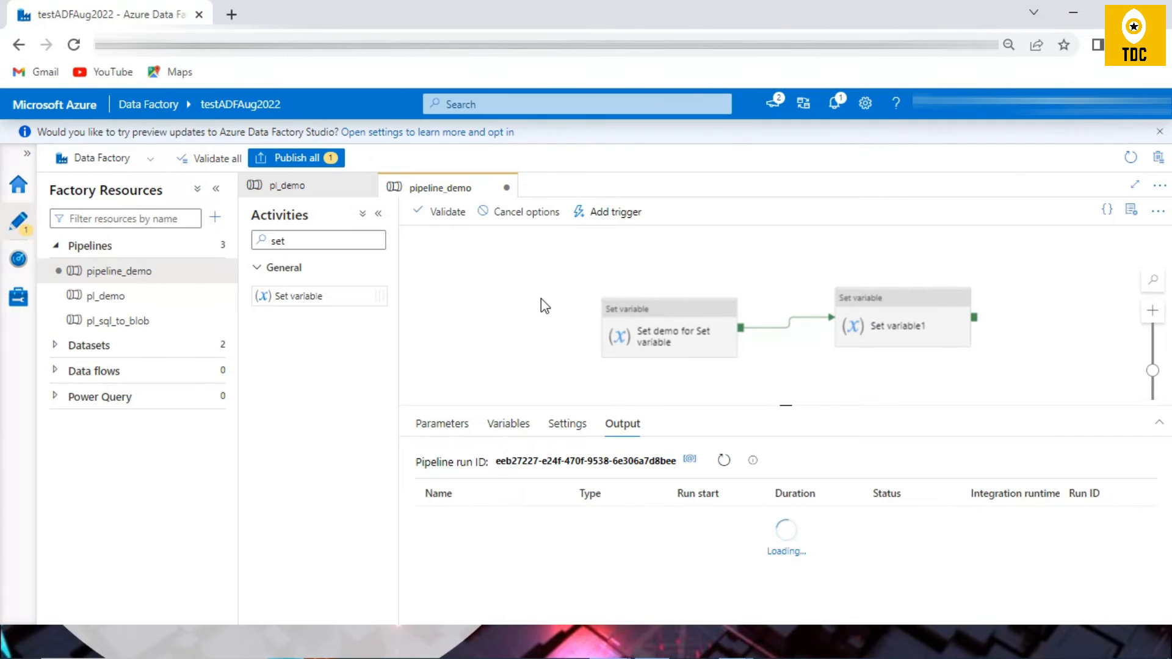
{"action": "left_click", "coordinate": [554, 520]}
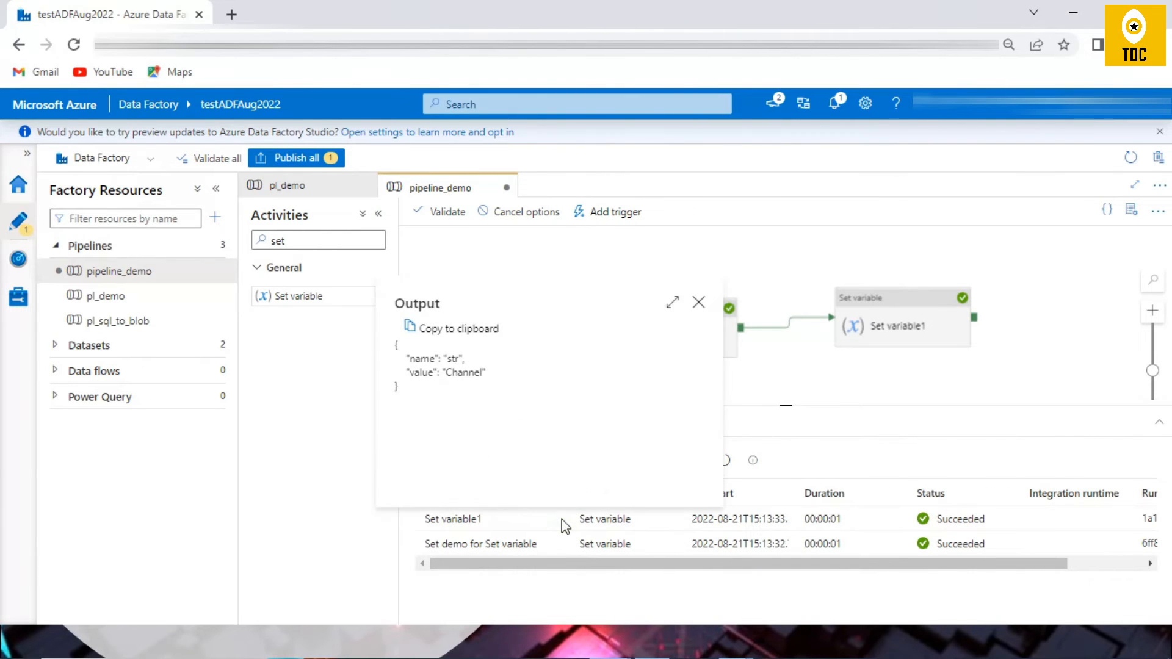
{"action": "double_click", "coordinate": [460, 373]}
{"action": "left_click", "coordinate": [698, 302]}
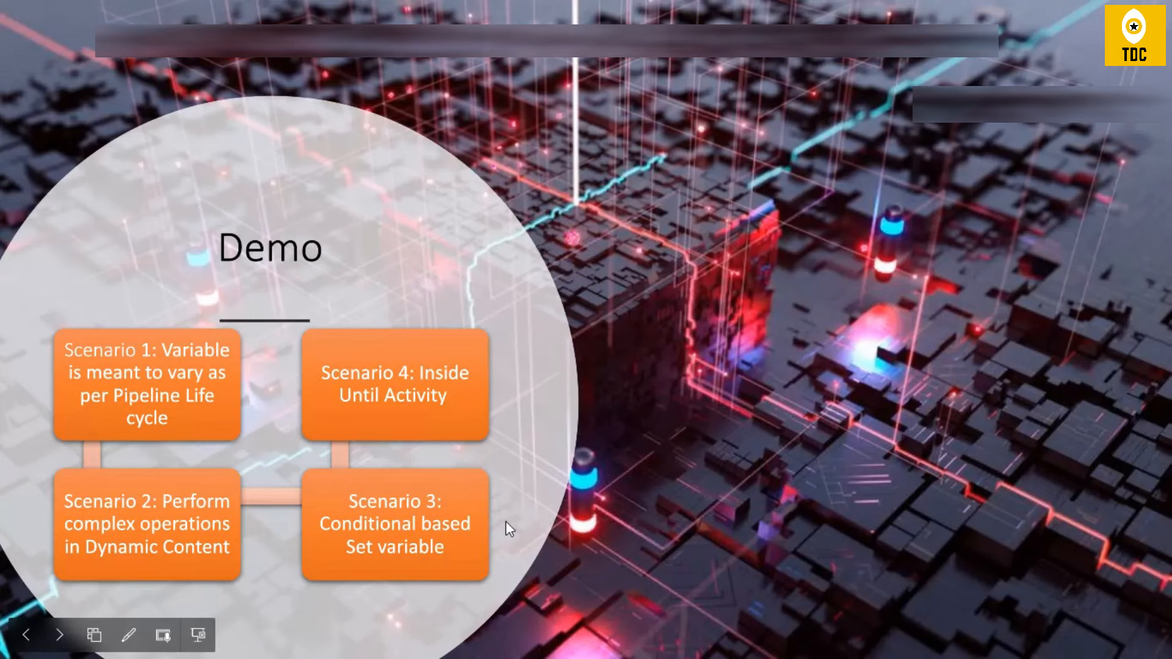
Step: Switch from the Demo slide back to the Data Factory pipeline, add an If Condition activity and set its expression to true
{"action": "key", "text": "alt+Tab"}
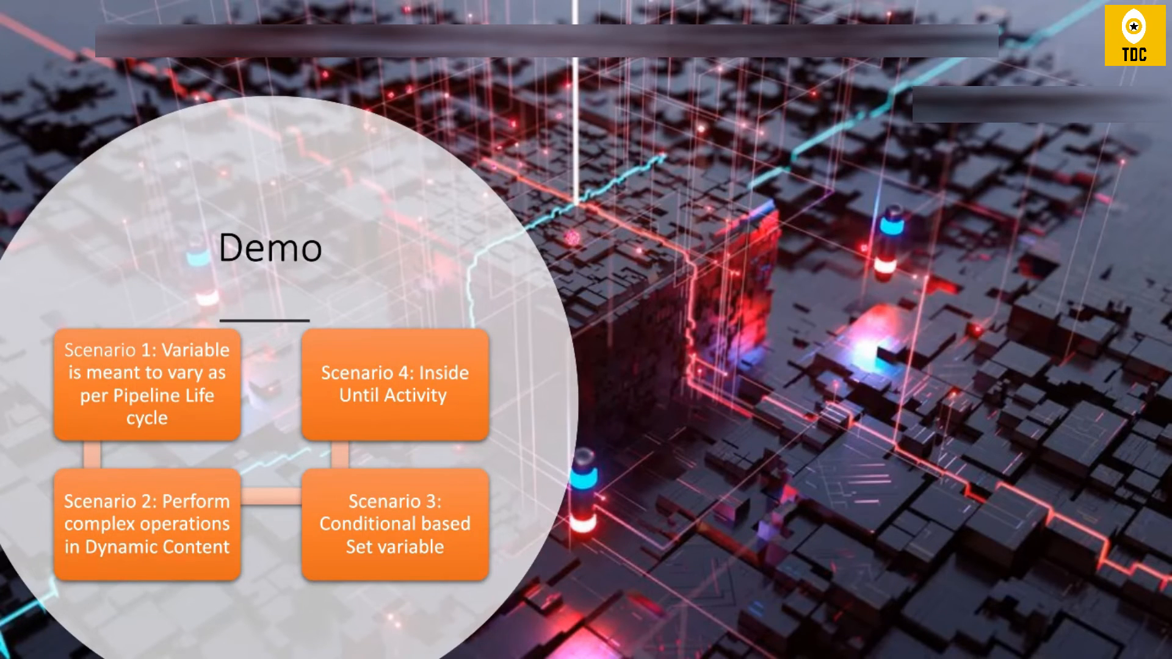
{"action": "key", "text": "alt+Tab"}
{"action": "left_click_drag", "start_coordinate": [307, 238], "coordinate": [197, 256]}
{"action": "type", "text": "if"}
{"action": "left_click_drag", "start_coordinate": [294, 296], "coordinate": [491, 312]}
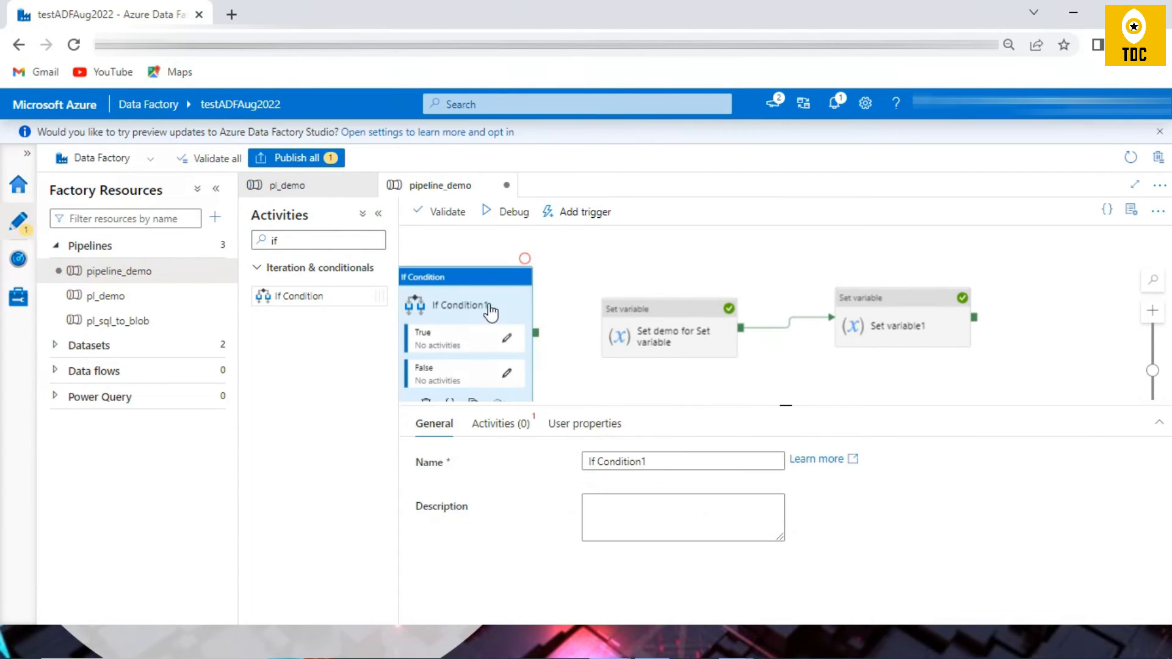
{"action": "left_click_drag", "start_coordinate": [701, 333], "coordinate": [773, 308]}
{"action": "left_click_drag", "start_coordinate": [436, 311], "coordinate": [558, 288]}
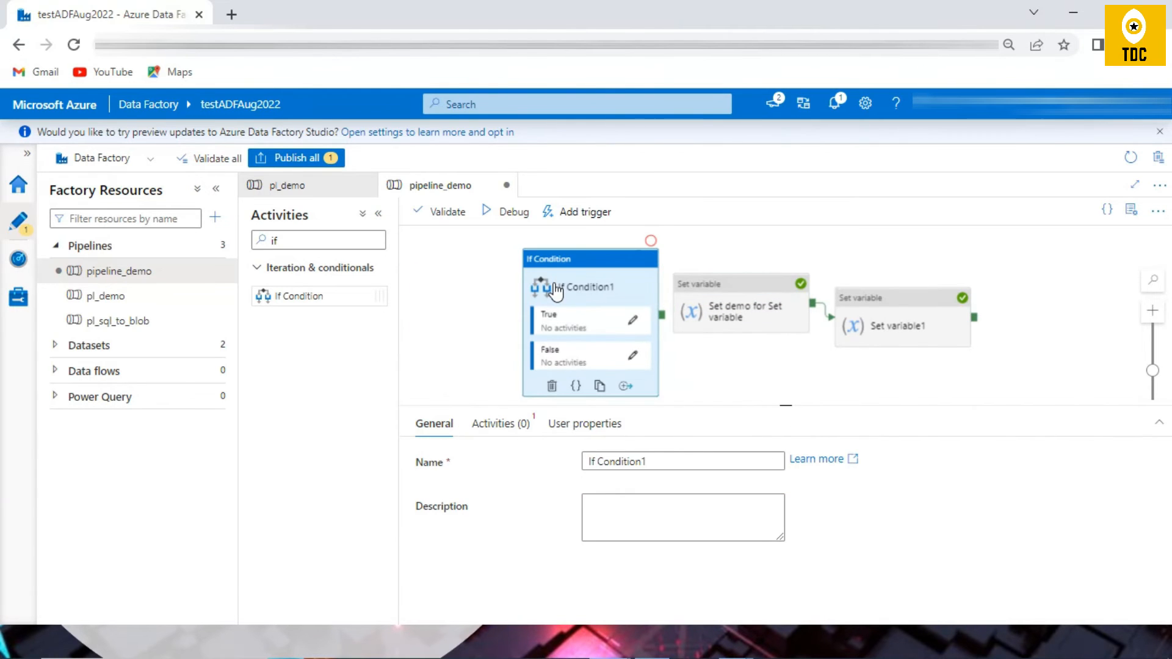
{"action": "left_click", "coordinate": [502, 425]}
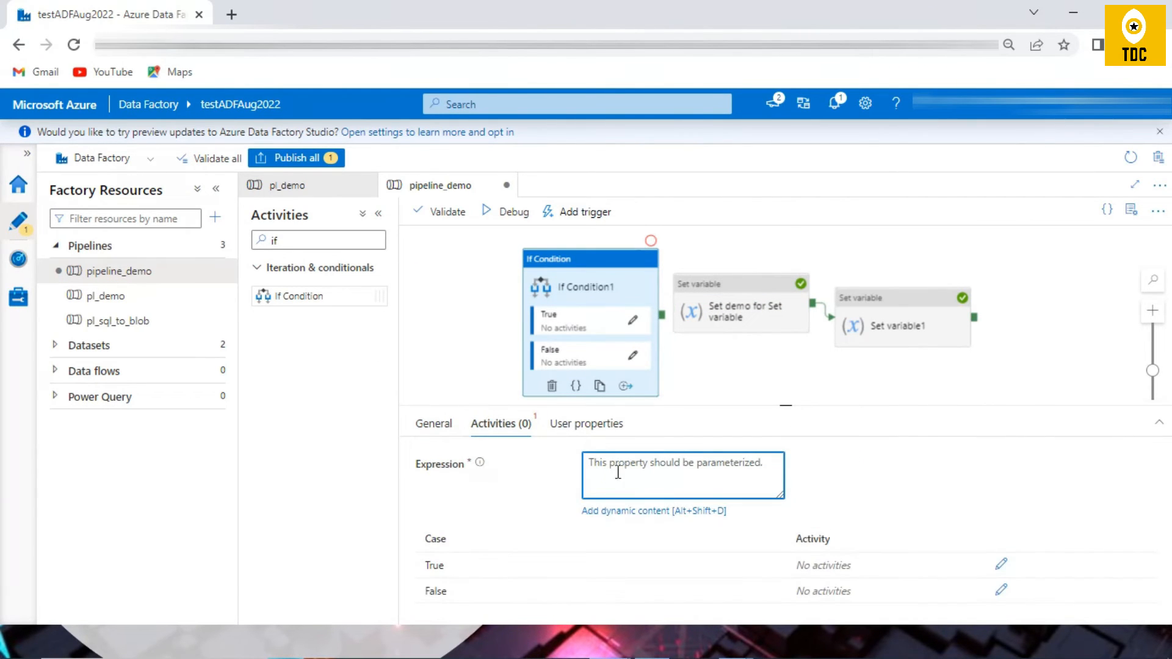
{"action": "type", "text": "true"}
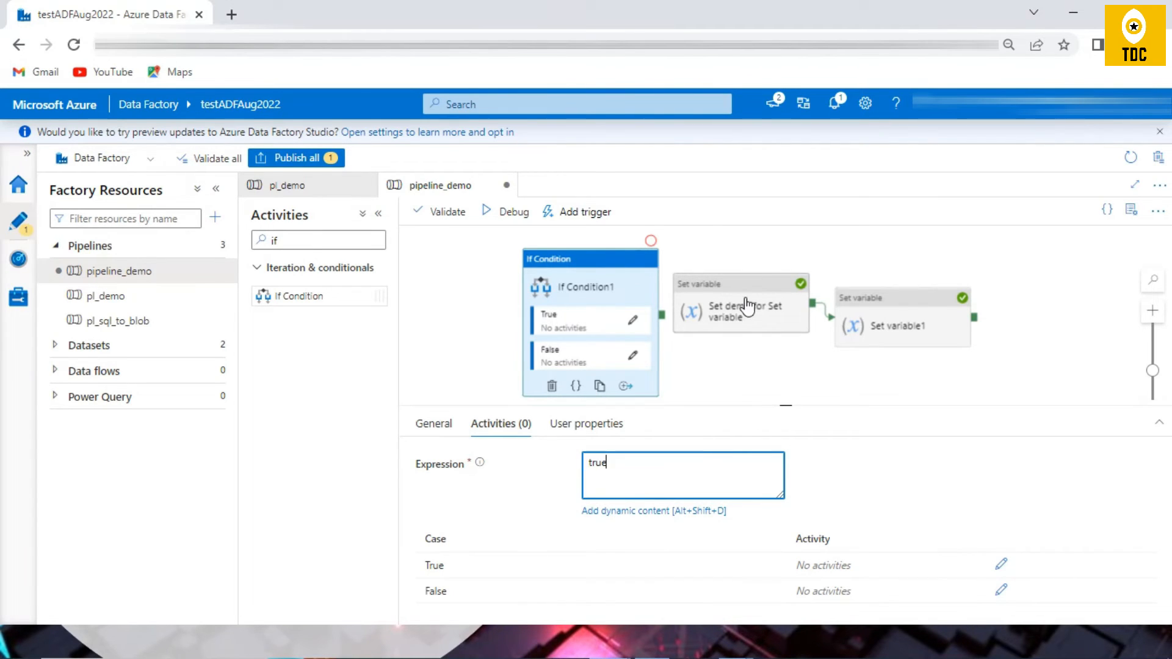
Step: Delete the Set demo for Set variable activity and move Set variable1 into the True activities of If Condition1
{"action": "left_click", "coordinate": [722, 299]}
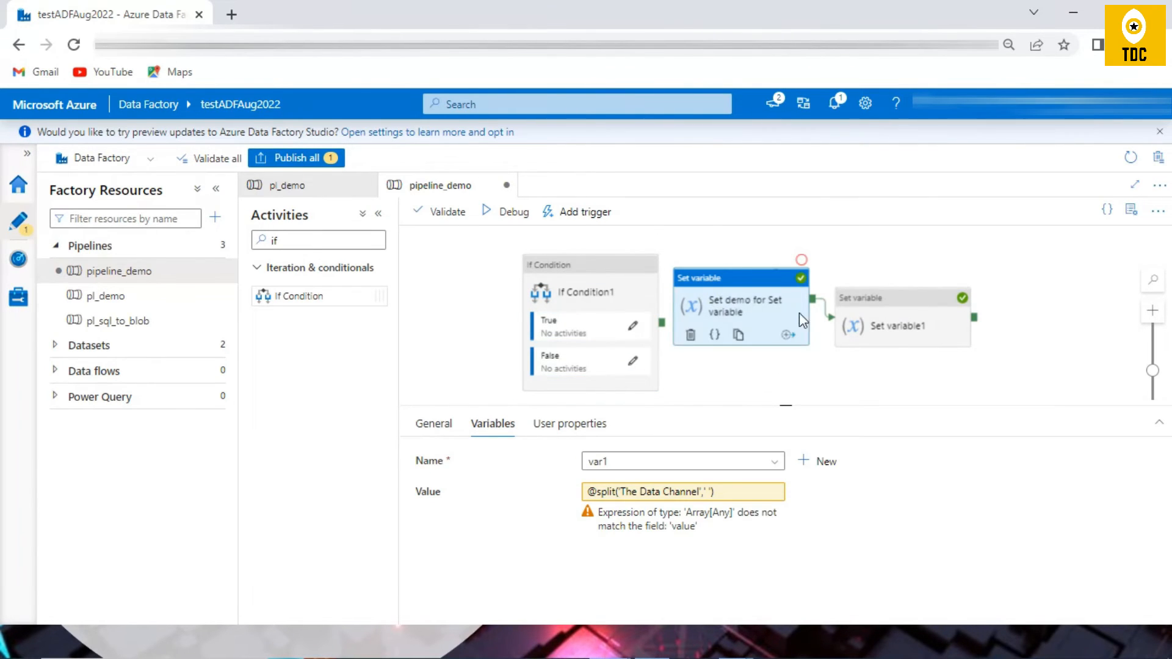
{"action": "key", "text": "Delete"}
{"action": "right_click", "coordinate": [907, 315]}
{"action": "left_click", "coordinate": [958, 333]}
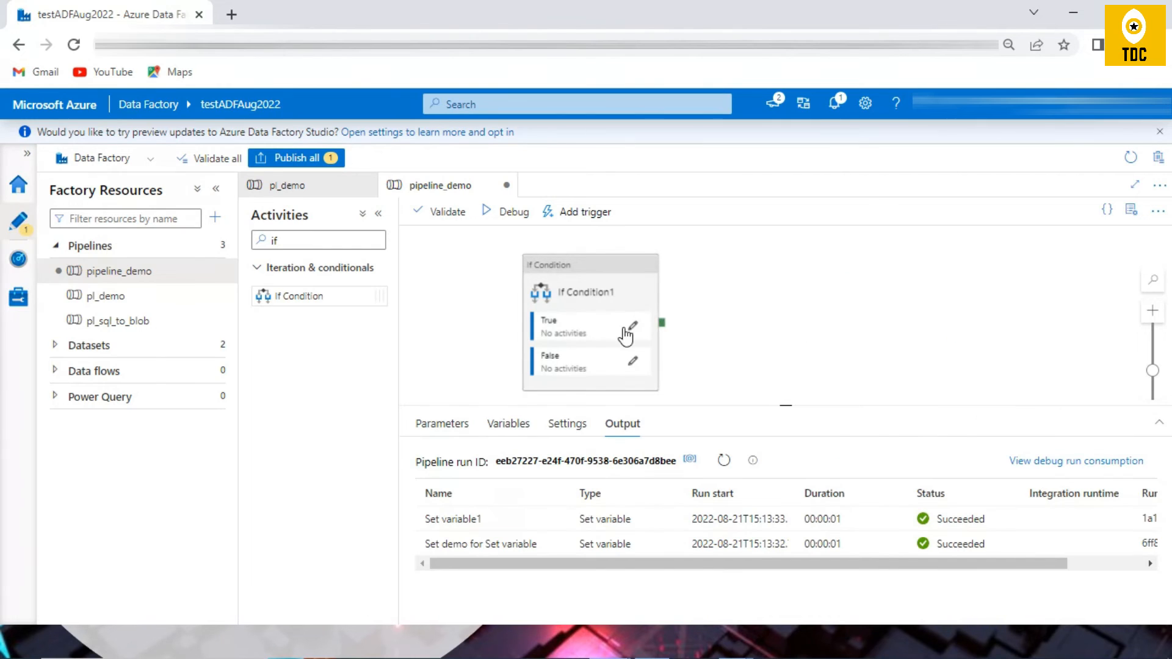
{"action": "left_click", "coordinate": [633, 326]}
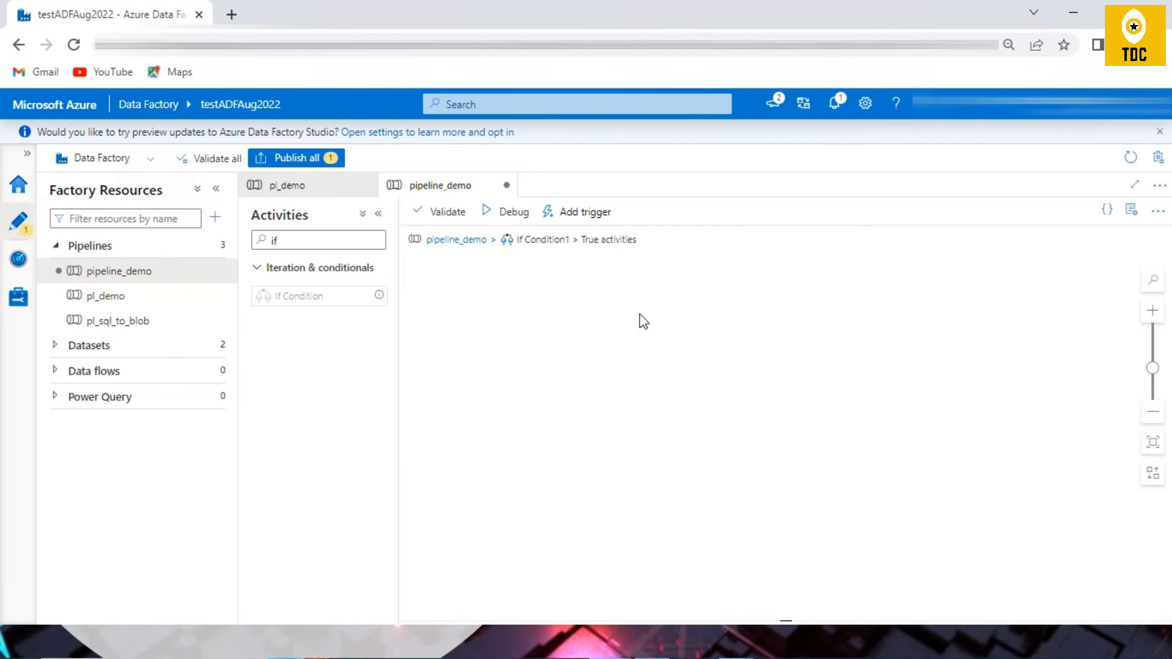
{"action": "right_click", "coordinate": [641, 309]}
{"action": "left_click", "coordinate": [683, 347]}
Step: Draft "I am Inside True" as Set variable1's value in the dynamic content, copy the text and discard the edit
{"action": "left_click", "coordinate": [492, 426]}
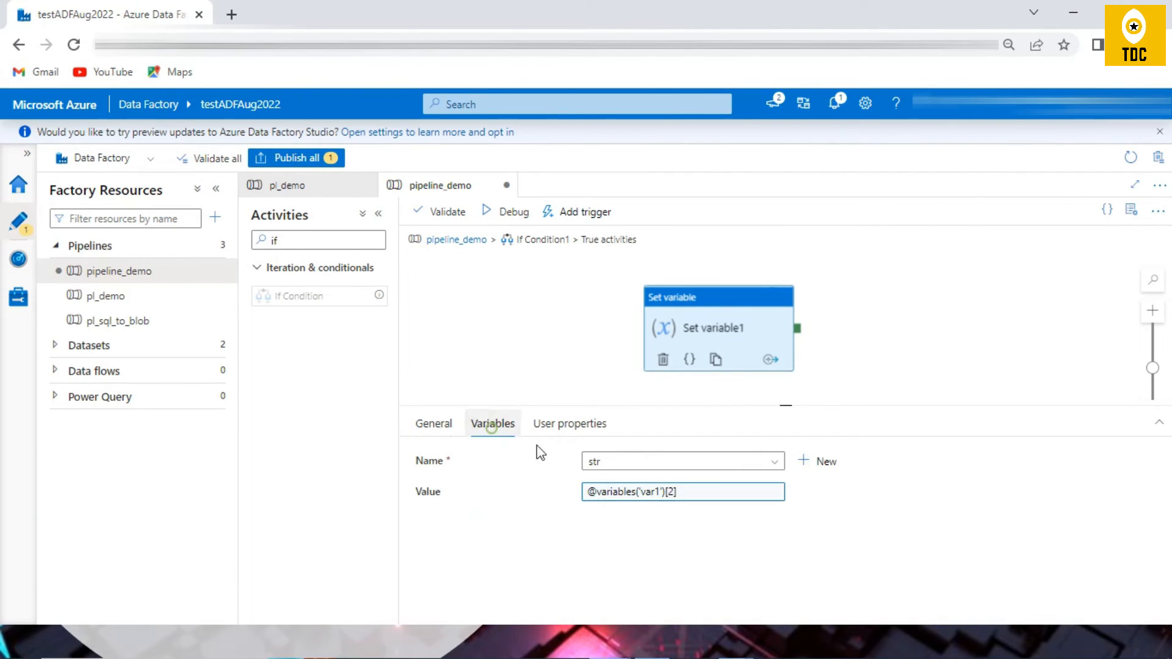
{"action": "left_click", "coordinate": [708, 492]}
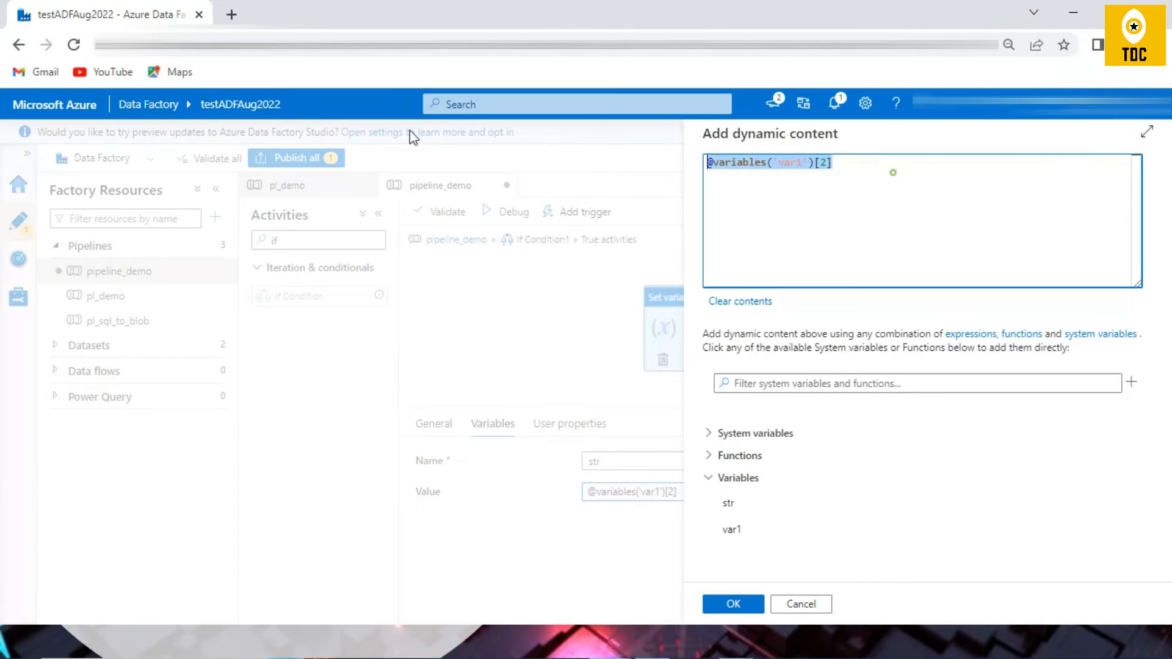
{"action": "key", "text": "BackSpace"}
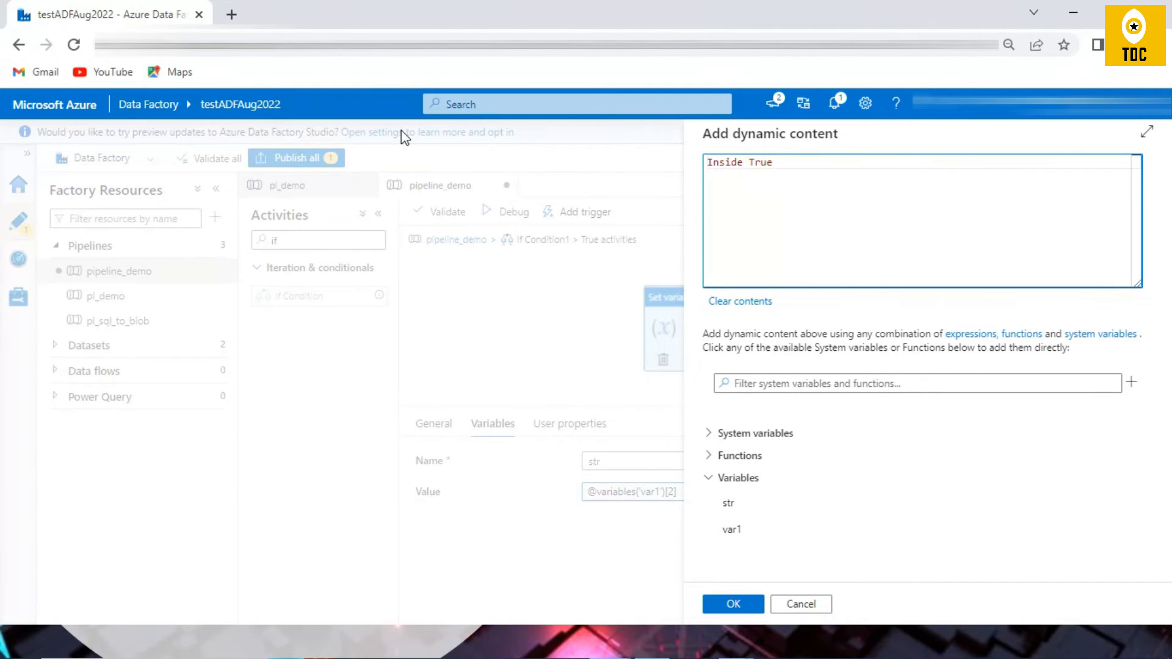
{"action": "left_click", "coordinate": [704, 165]}
{"action": "left_click", "coordinate": [707, 164]}
{"action": "type", "text": "I am"}
{"action": "key", "text": "ctrl+a"}
{"action": "left_click", "coordinate": [801, 605]}
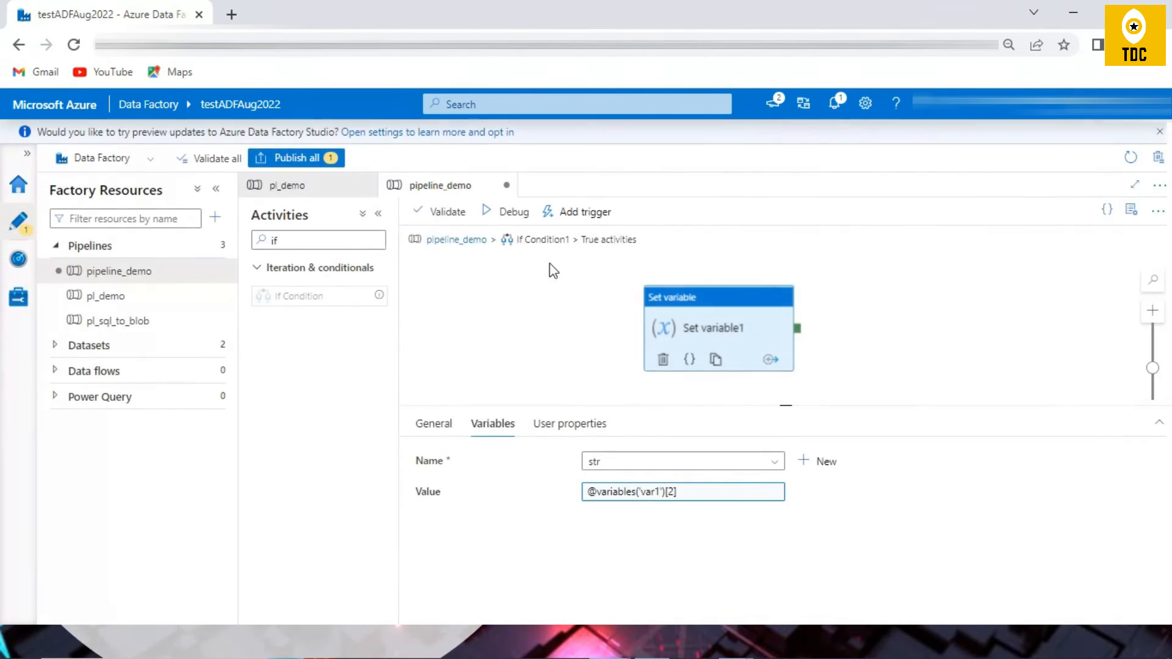
Step: Return to the main pipeline, open If Condition1's False activities and add a Set variable activity there
{"action": "left_click", "coordinate": [464, 238]}
{"action": "left_click", "coordinate": [631, 356]}
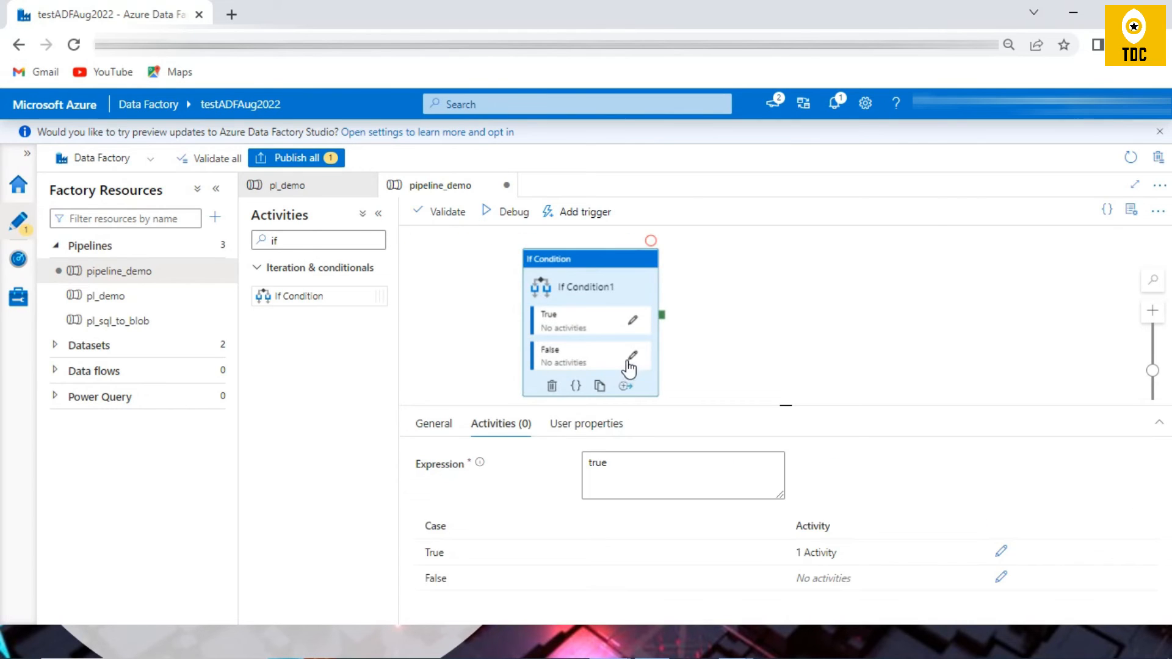
{"action": "left_click", "coordinate": [828, 372]}
{"action": "double_click", "coordinate": [335, 239]}
{"action": "type", "text": "se"}
{"action": "left_click_drag", "start_coordinate": [300, 354], "coordinate": [757, 378]}
Step: Make the False branch's Set variable activity assign "I am Inside False" to the str variable through dynamic content
{"action": "left_click", "coordinate": [494, 424]}
{"action": "left_click", "coordinate": [661, 464]}
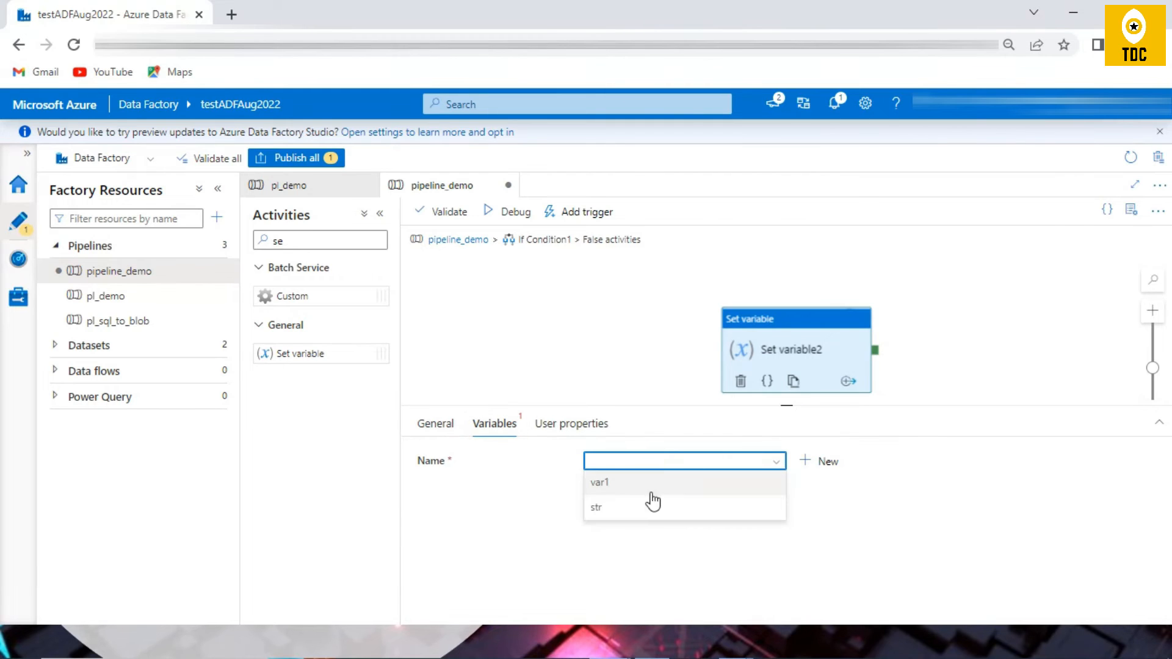
{"action": "left_click", "coordinate": [638, 505]}
{"action": "left_click", "coordinate": [628, 488]}
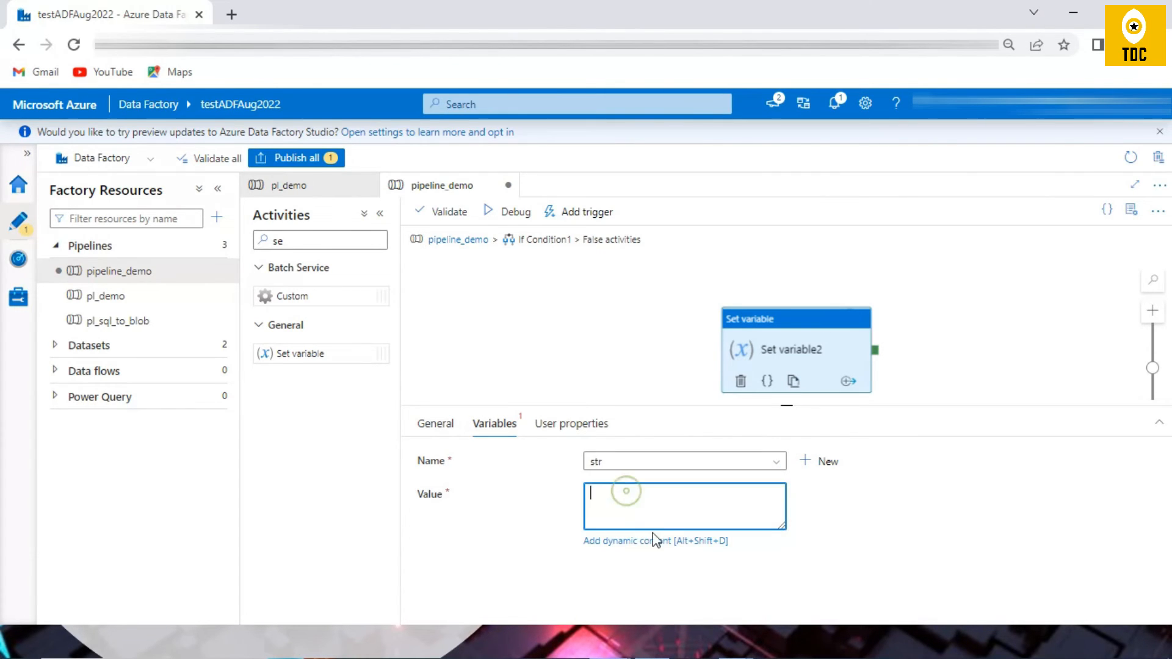
{"action": "left_click", "coordinate": [652, 540]}
{"action": "type", "text": "I am Inside True"}
{"action": "double_click", "coordinate": [788, 162]}
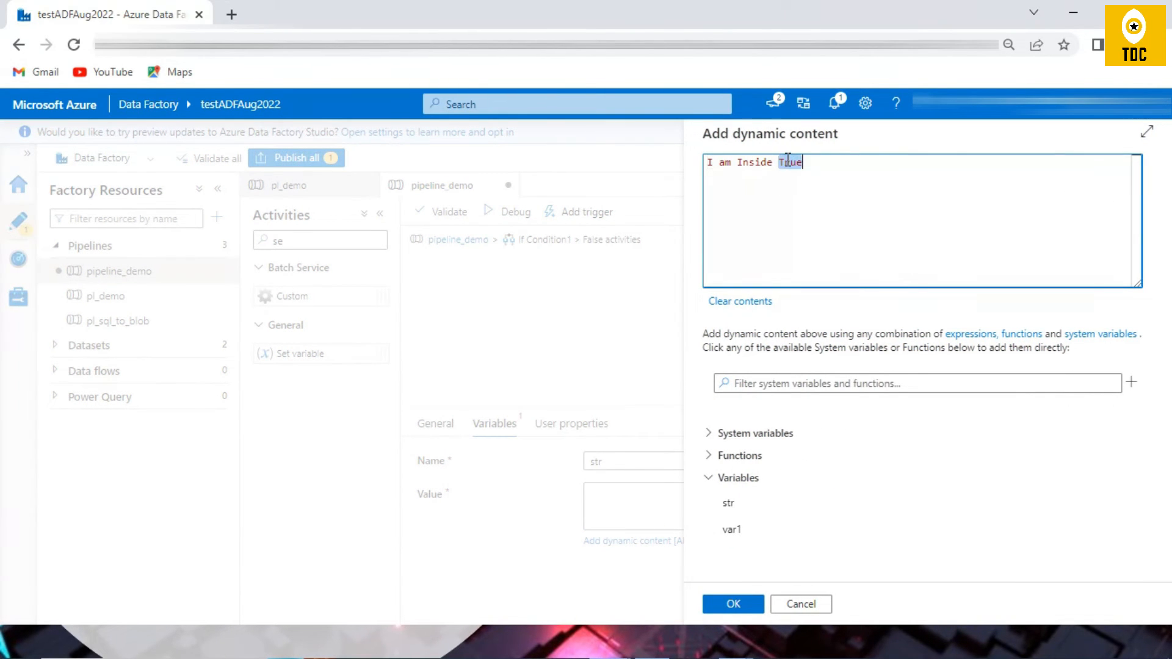
{"action": "type", "text": "Fa"}
{"action": "left_click", "coordinate": [734, 601]}
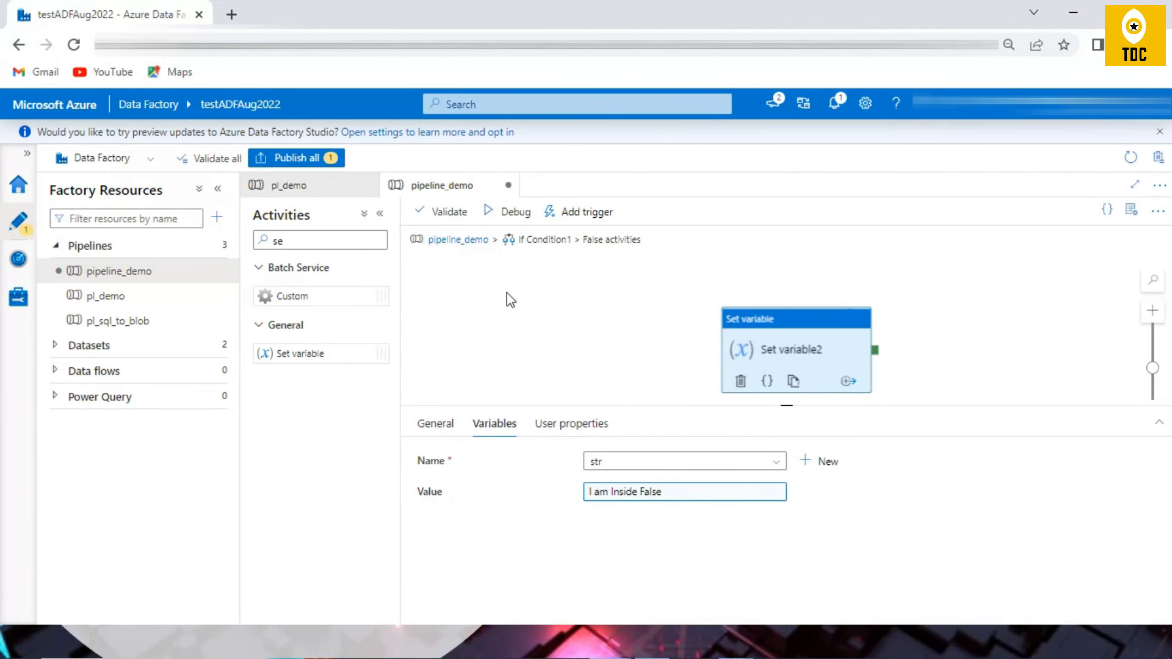
Step: Back in the main pipeline, add a Set variable activity connected after If Condition1 and name it Final Output
{"action": "left_click", "coordinate": [458, 239]}
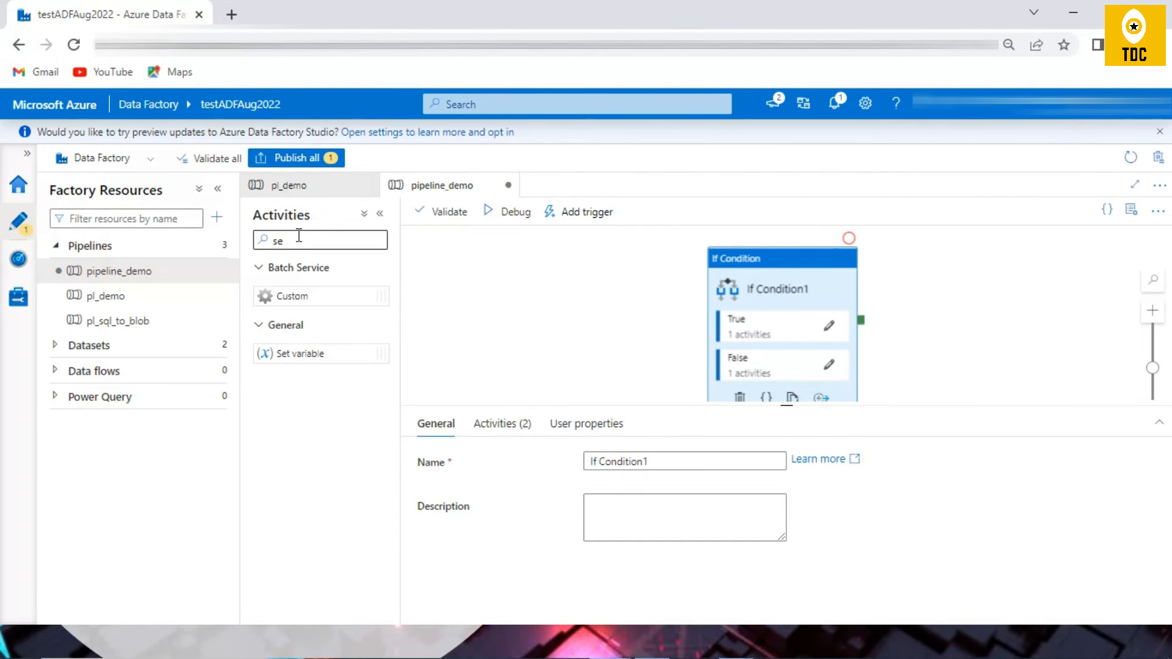
{"action": "left_click_drag", "start_coordinate": [296, 353], "coordinate": [918, 337]}
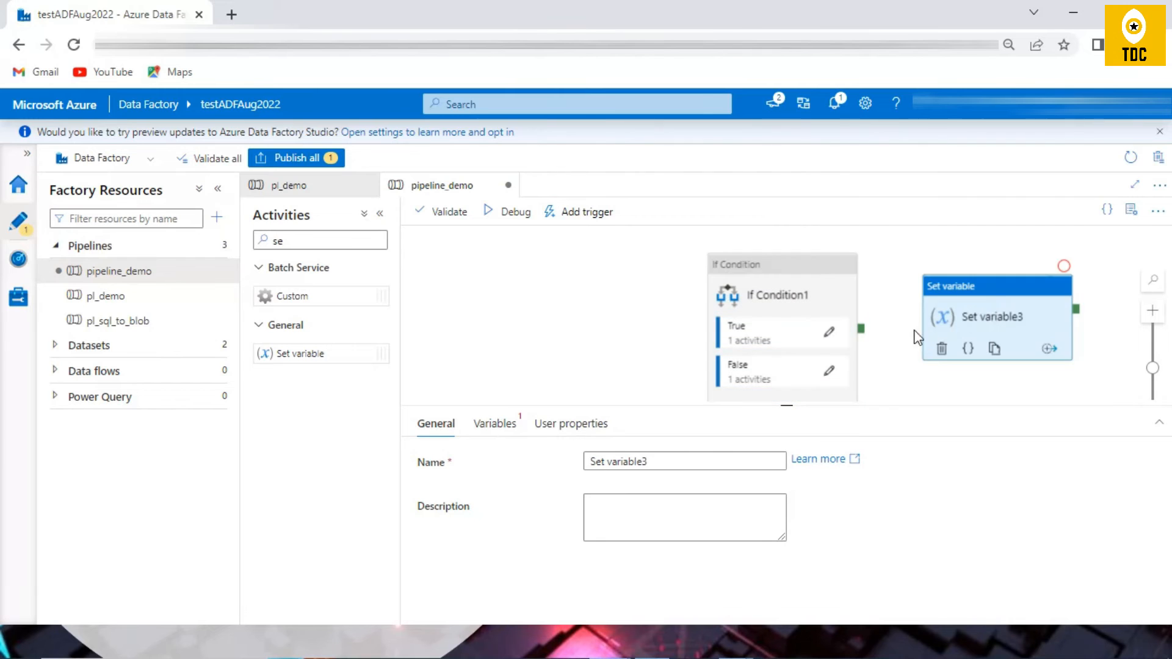
{"action": "left_click_drag", "start_coordinate": [810, 310], "coordinate": [958, 296]}
{"action": "left_click", "coordinate": [957, 296]}
{"action": "left_click_drag", "start_coordinate": [669, 462], "coordinate": [608, 462]}
{"action": "type", "text": "Final "}
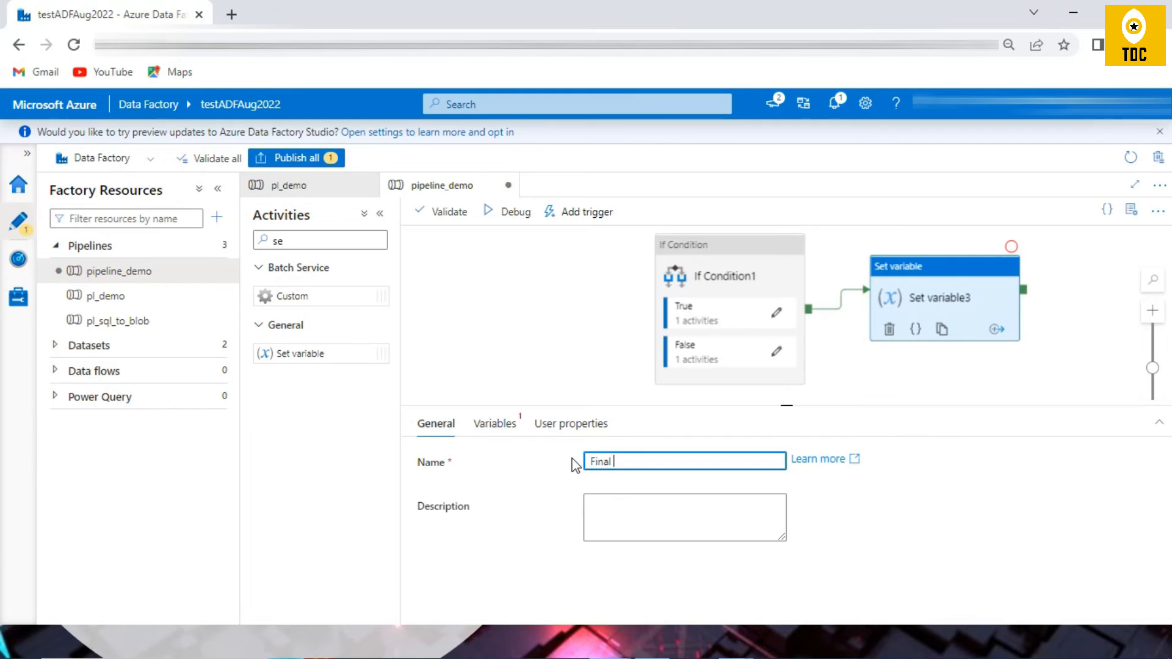
{"action": "type", "text": "C"}
Step: Check Final Output's variable choices, then add a pipeline variable of type String named final_str
{"action": "left_click", "coordinate": [496, 424]}
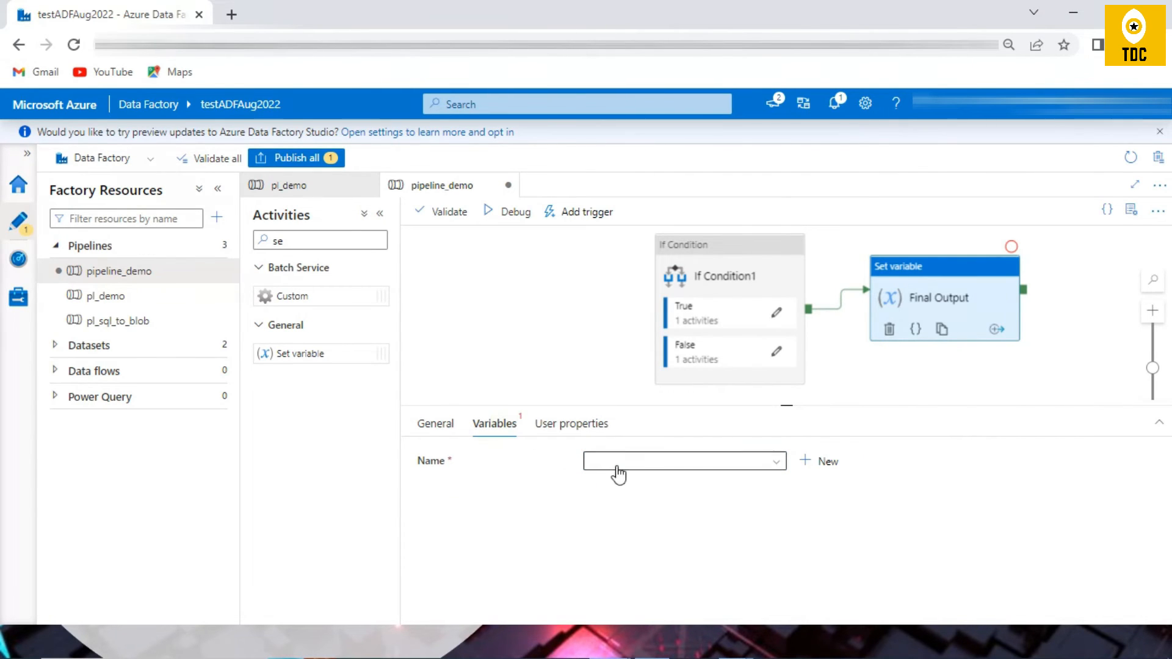
{"action": "left_click", "coordinate": [620, 464]}
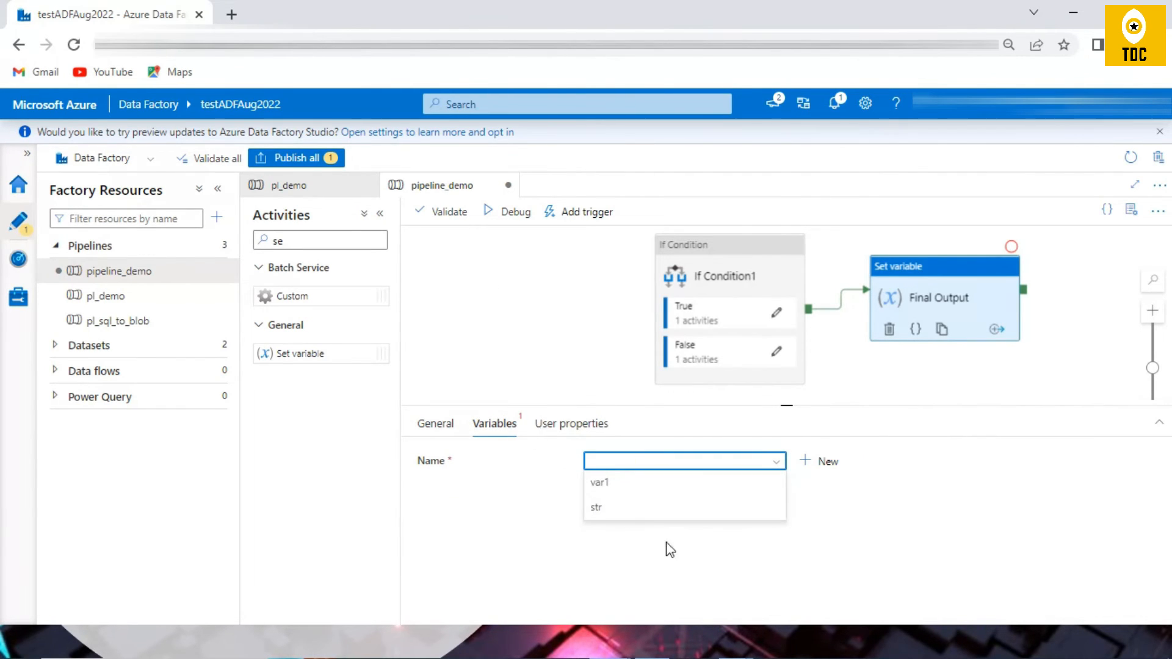
{"action": "left_click", "coordinate": [435, 423]}
{"action": "left_click", "coordinate": [484, 332]}
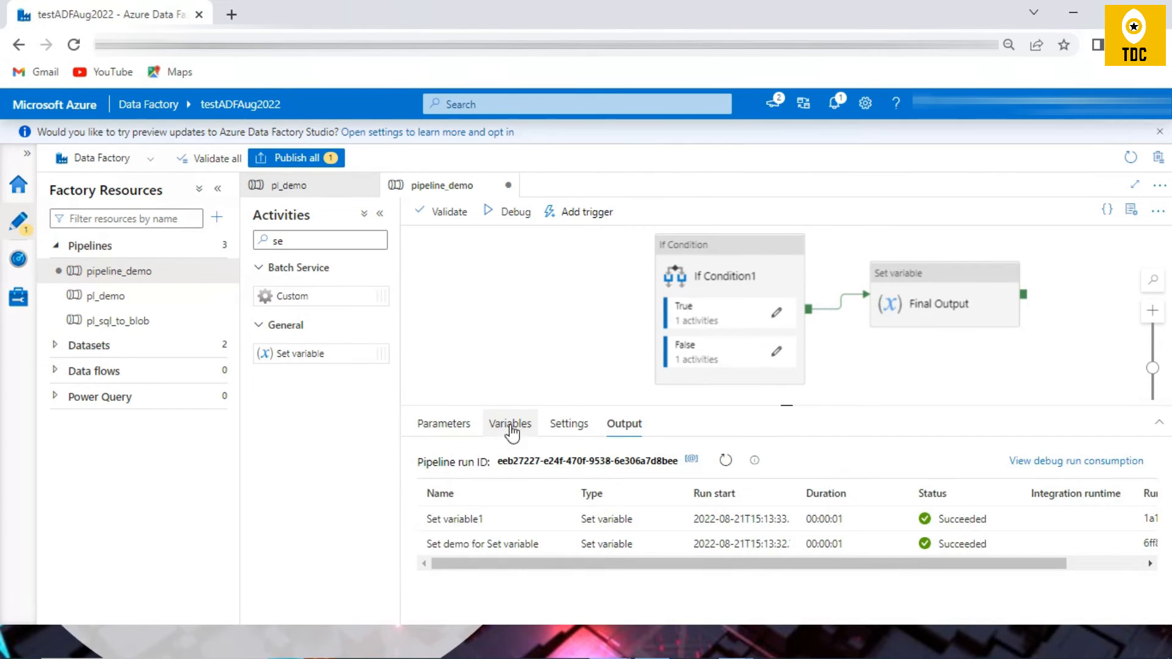
{"action": "left_click", "coordinate": [510, 424]}
{"action": "left_click", "coordinate": [450, 466]}
{"action": "left_click", "coordinate": [490, 573]}
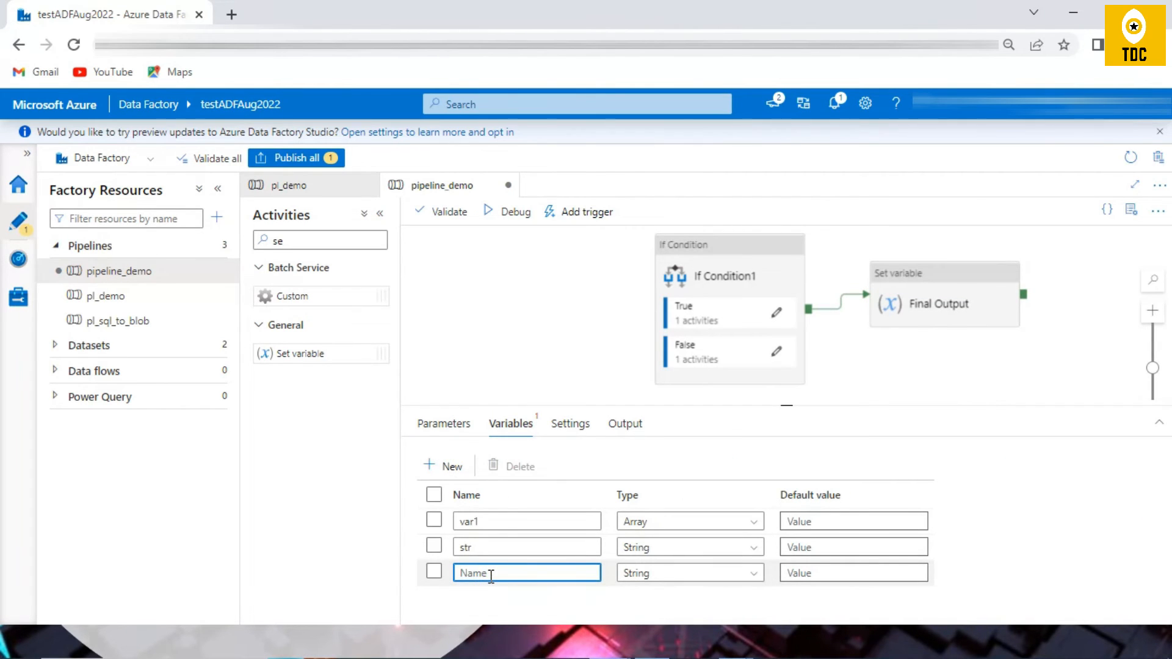
{"action": "type", "text": "final_str"}
{"action": "left_click", "coordinate": [940, 296]}
{"action": "left_click", "coordinate": [495, 423]}
{"action": "left_click", "coordinate": [669, 460]}
{"action": "left_click", "coordinate": [647, 532]}
{"action": "left_click", "coordinate": [624, 492]}
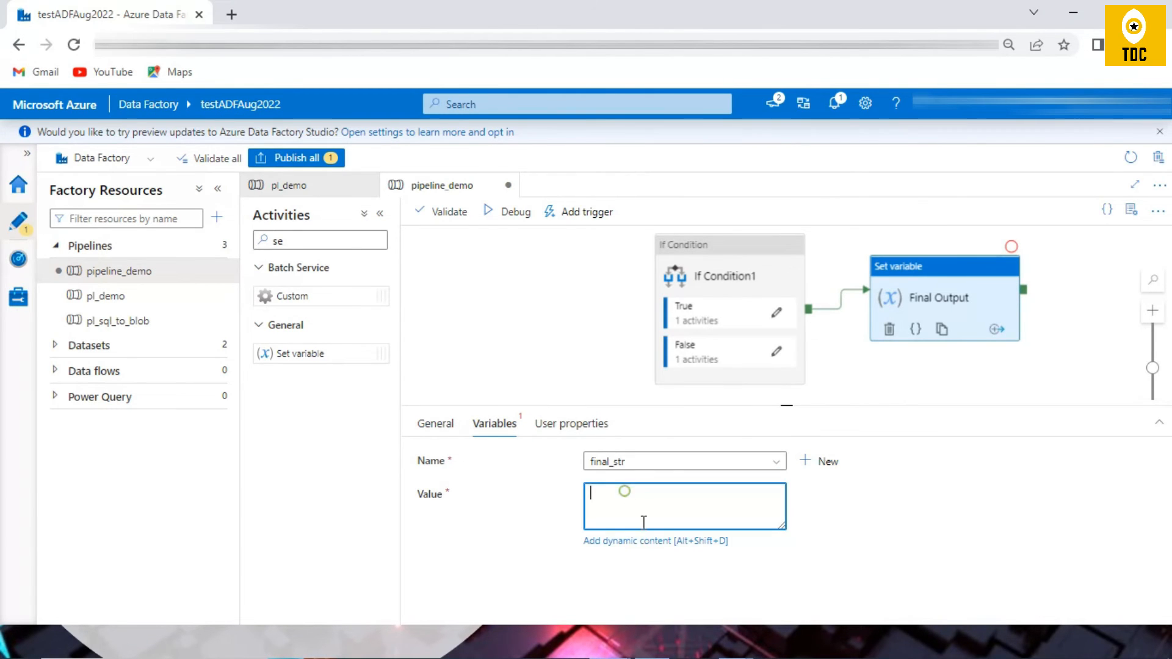
{"action": "left_click", "coordinate": [641, 541]}
{"action": "left_click", "coordinate": [767, 531]}
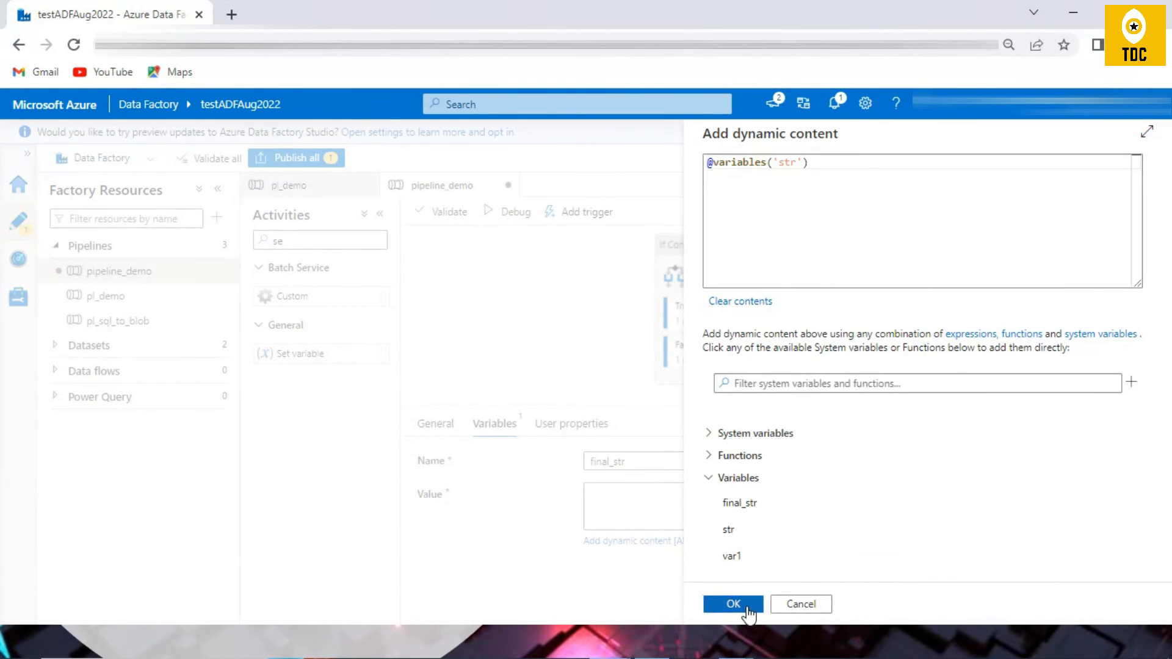
{"action": "left_click", "coordinate": [733, 604]}
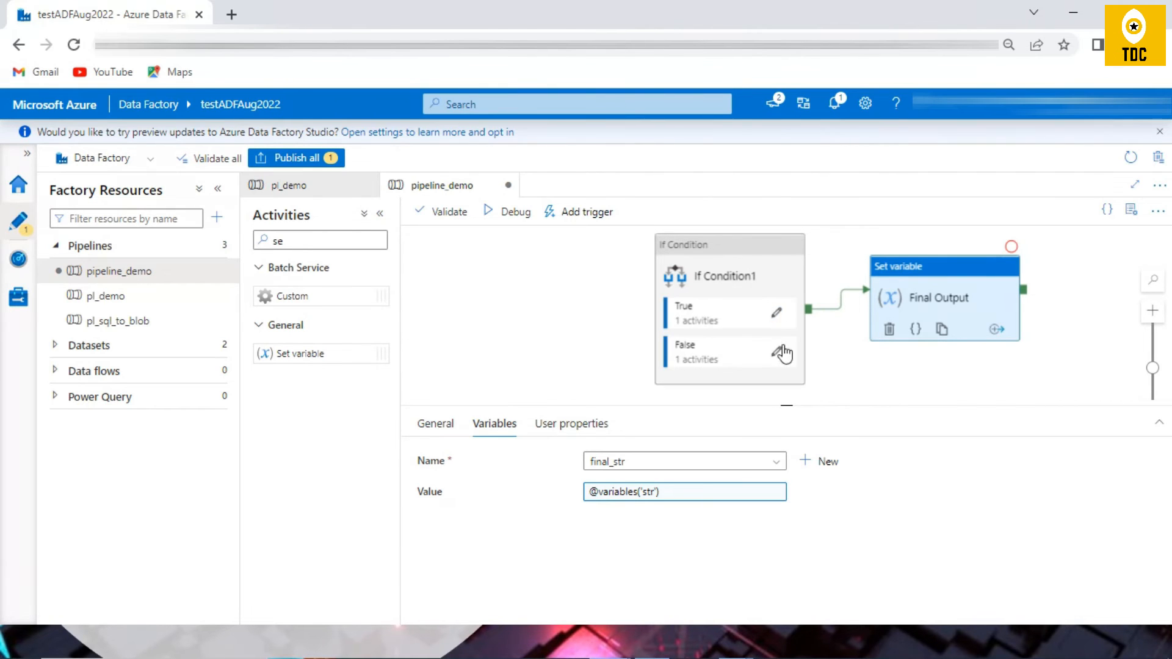
Step: Debug the pipeline, read Set variable1's error details and inspect that activity's value in the True branch
{"action": "left_click", "coordinate": [543, 211]}
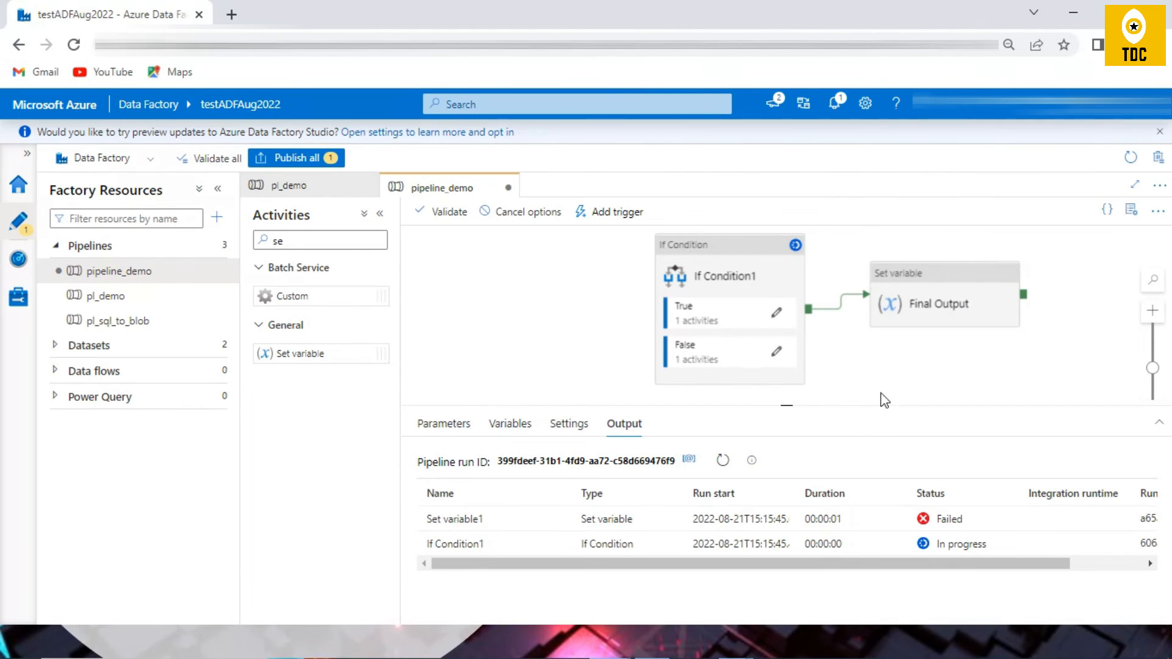
{"action": "left_click", "coordinate": [561, 519]}
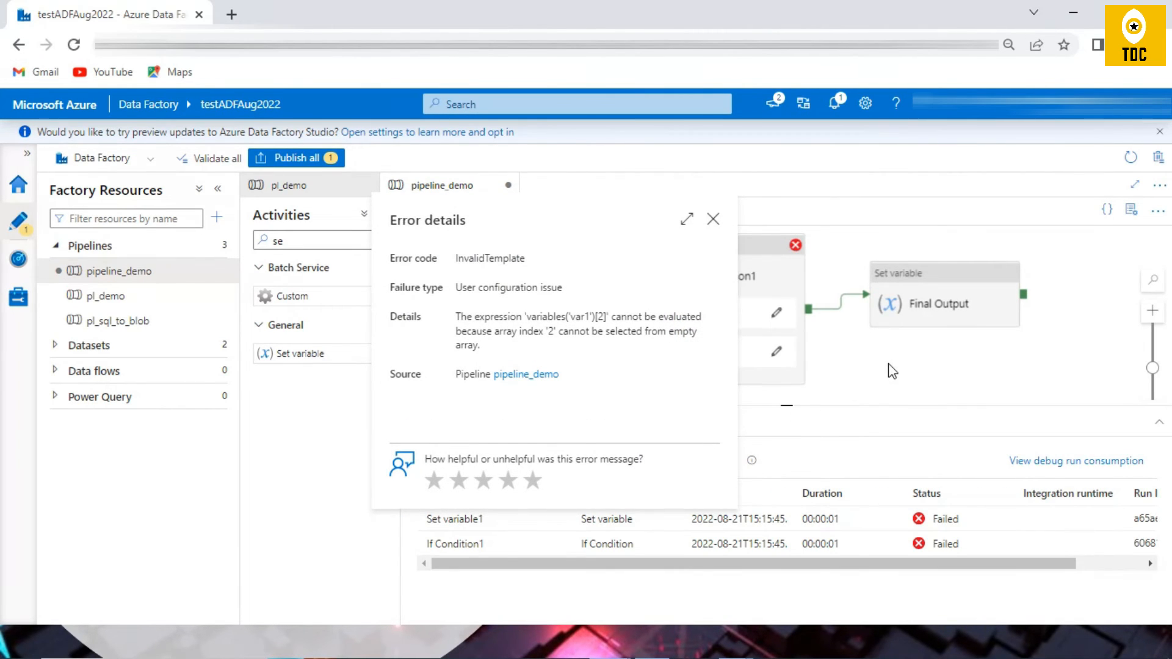
{"action": "left_click", "coordinate": [766, 307]}
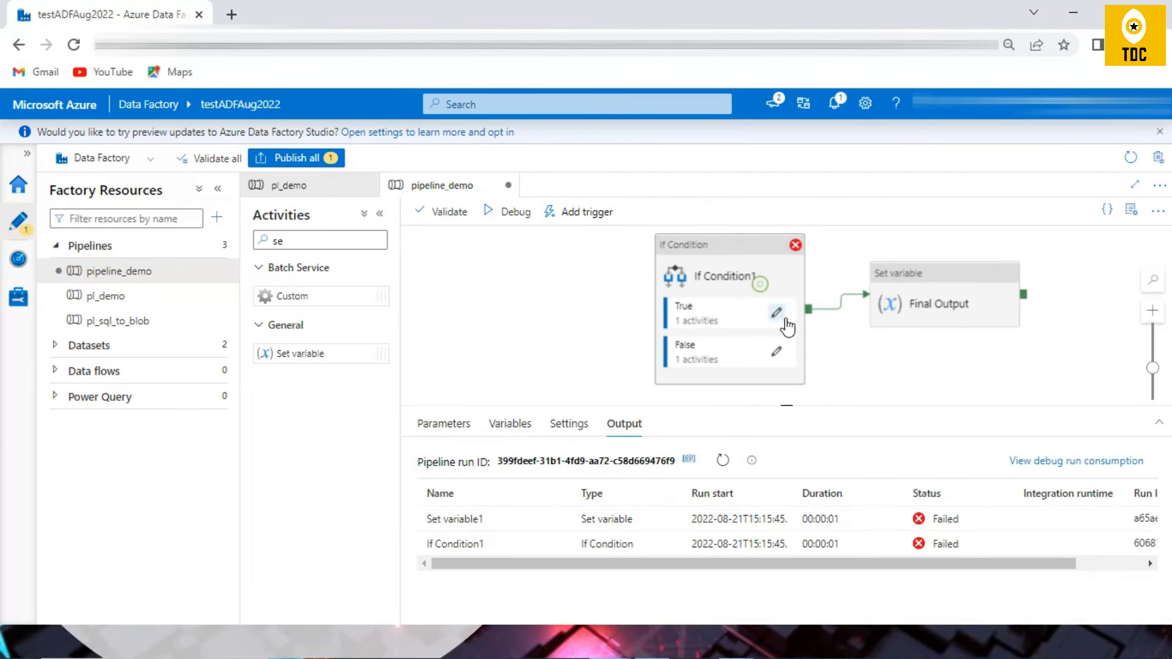
{"action": "left_click", "coordinate": [776, 313]}
{"action": "left_click", "coordinate": [753, 261]}
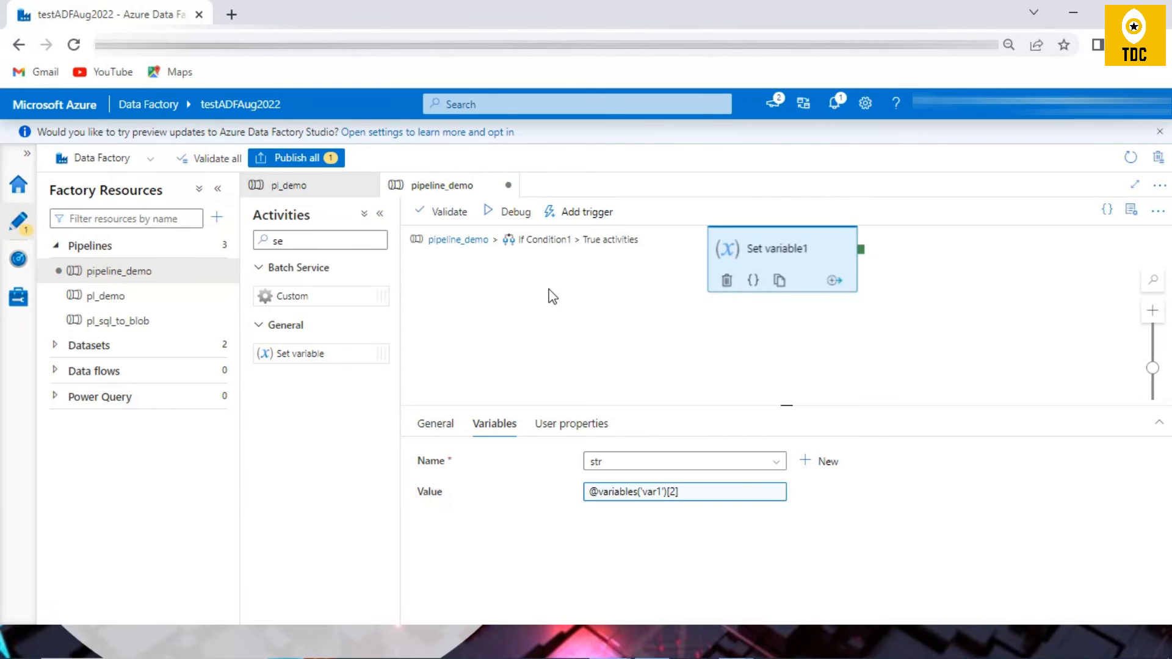
Step: Copy the text "I am Inside False" from the False branch's Set variable dynamic content and discard the edit
{"action": "left_click", "coordinate": [457, 239]}
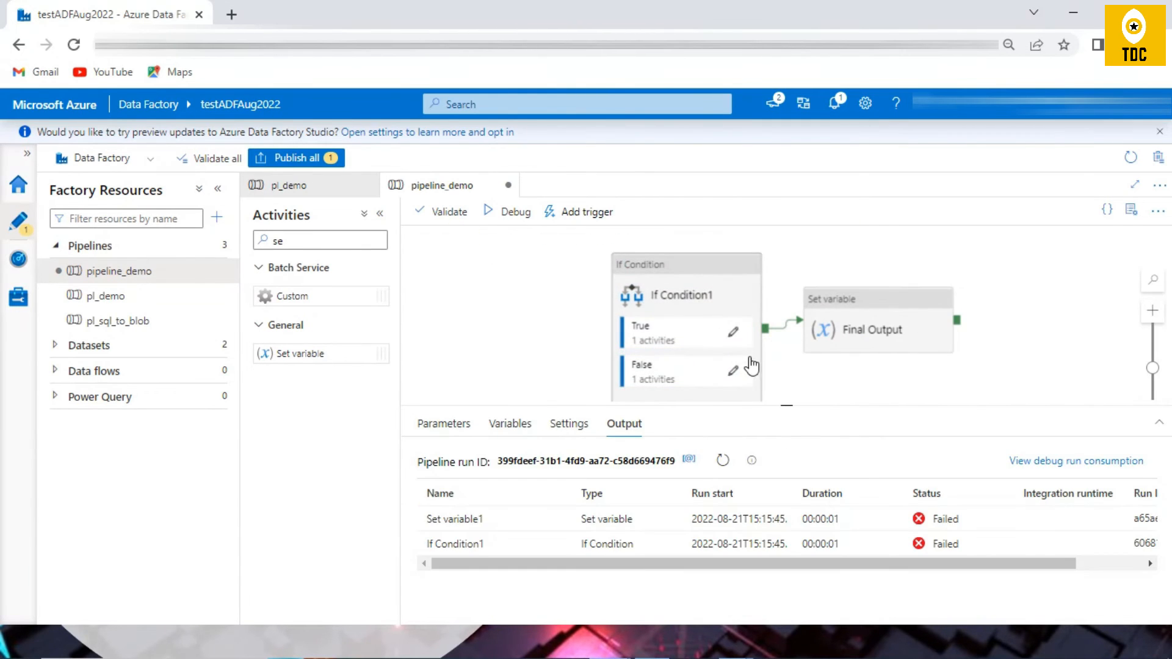
{"action": "left_click", "coordinate": [733, 364]}
{"action": "left_click", "coordinate": [772, 264]}
{"action": "left_click", "coordinate": [627, 490]}
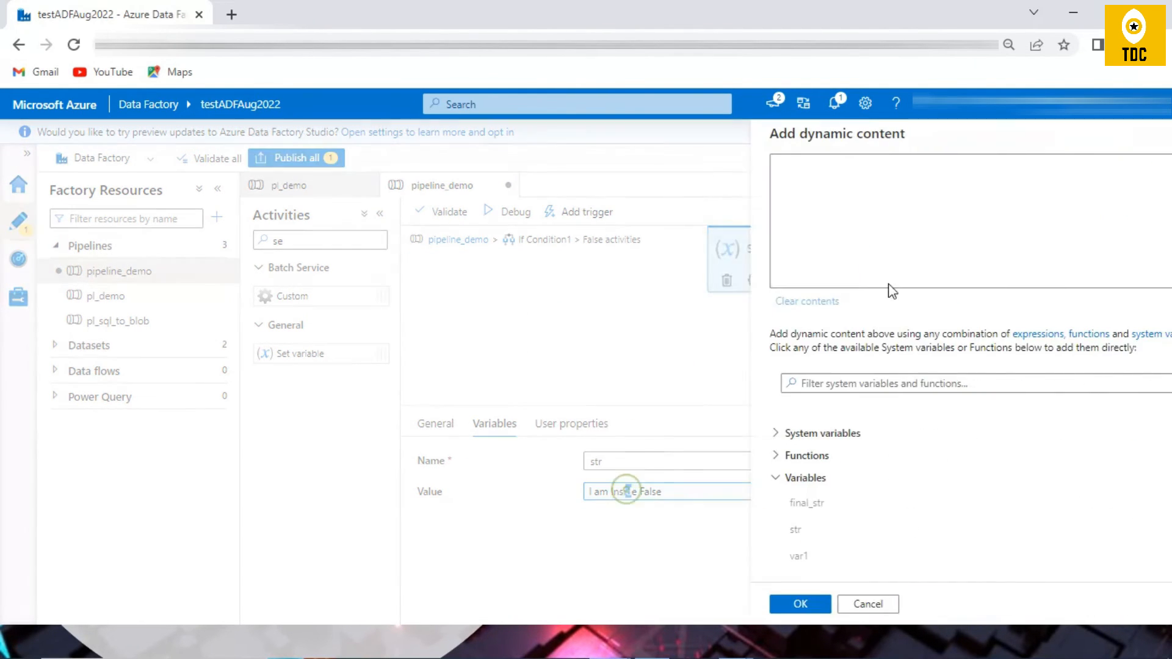
{"action": "left_click_drag", "start_coordinate": [914, 212], "coordinate": [647, 168]}
{"action": "left_click_drag", "start_coordinate": [861, 197], "coordinate": [611, 120]}
{"action": "key", "text": "ctrl+c"}
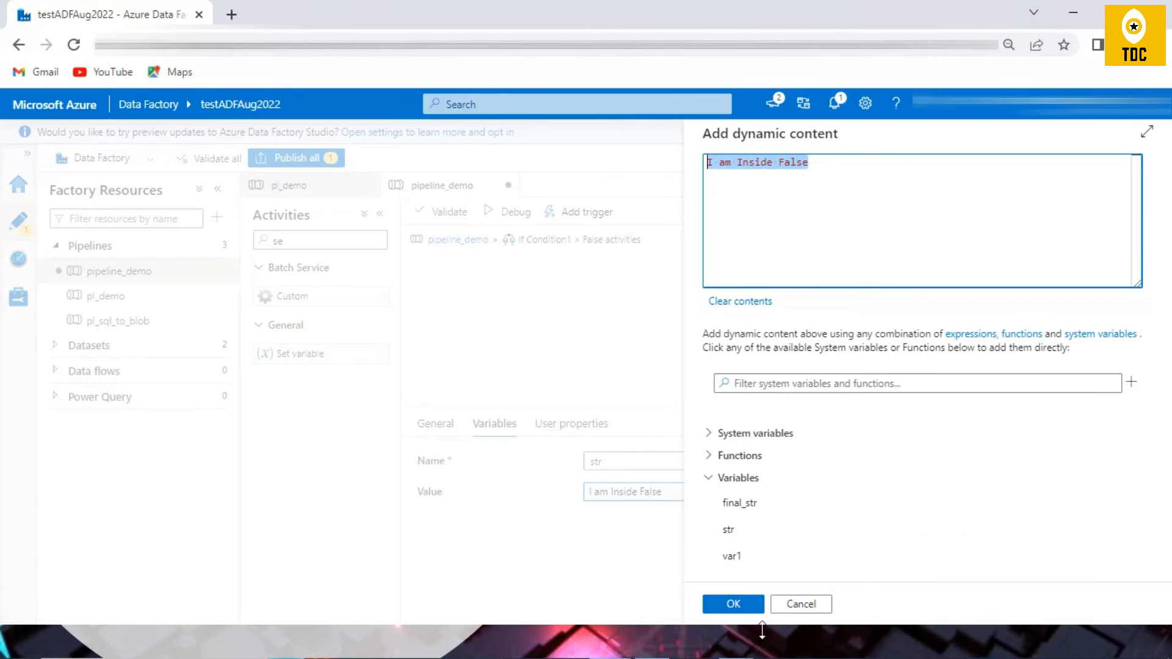
{"action": "left_click", "coordinate": [801, 604]}
Step: In If Condition1's True activities, replace Set variable1's value with the text "I am Inside True"
{"action": "left_click", "coordinate": [457, 239]}
{"action": "left_click", "coordinate": [729, 345]}
{"action": "left_click", "coordinate": [733, 332]}
{"action": "left_click", "coordinate": [757, 256]}
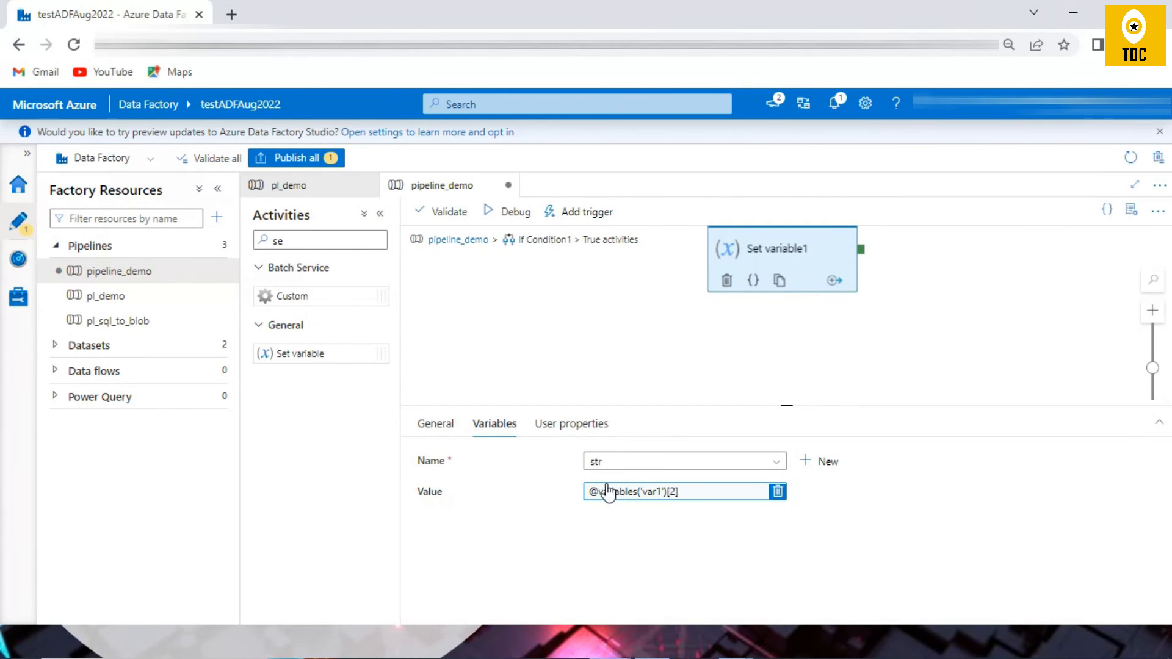
{"action": "left_click", "coordinate": [775, 491]}
{"action": "left_click", "coordinate": [701, 505]}
{"action": "key", "text": "ctrl+v"}
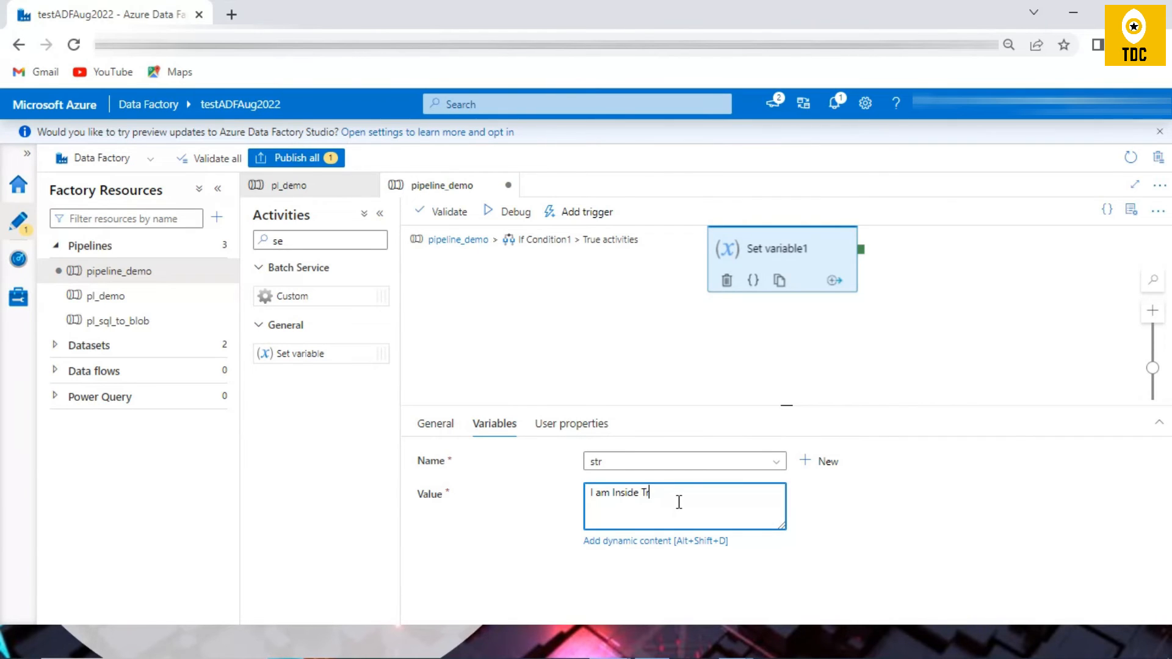
Step: Return to the main pipeline, run it in debug mode and display the refreshed run output
{"action": "left_click", "coordinate": [457, 240]}
{"action": "left_click", "coordinate": [708, 299]}
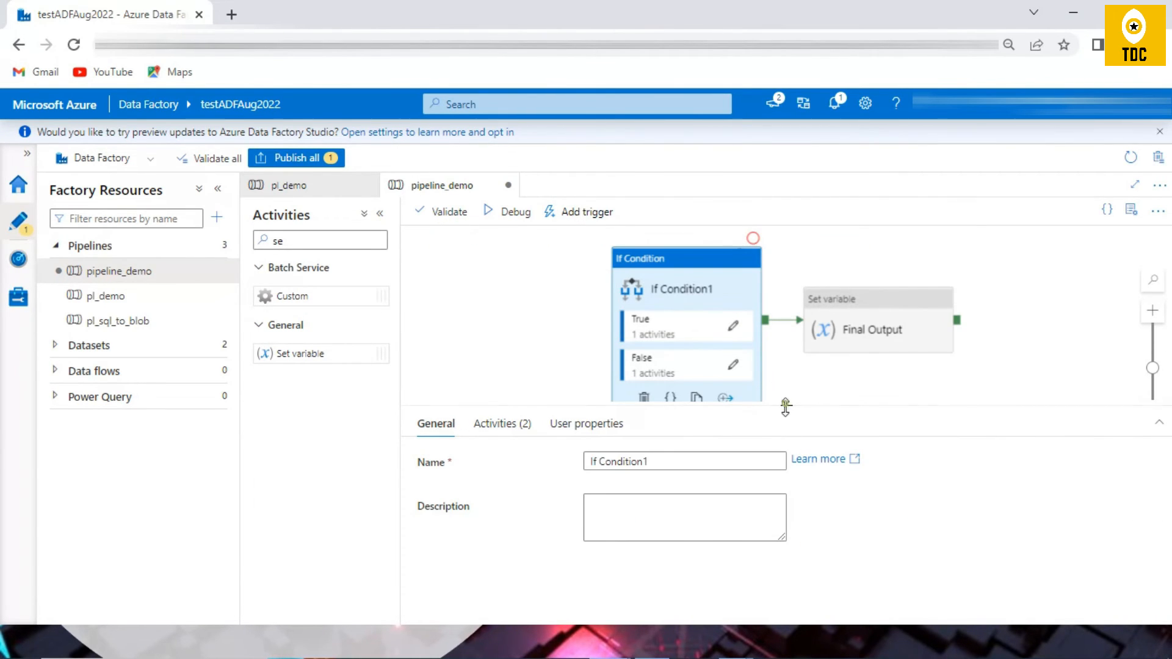
{"action": "left_click_drag", "start_coordinate": [785, 406], "coordinate": [788, 466]}
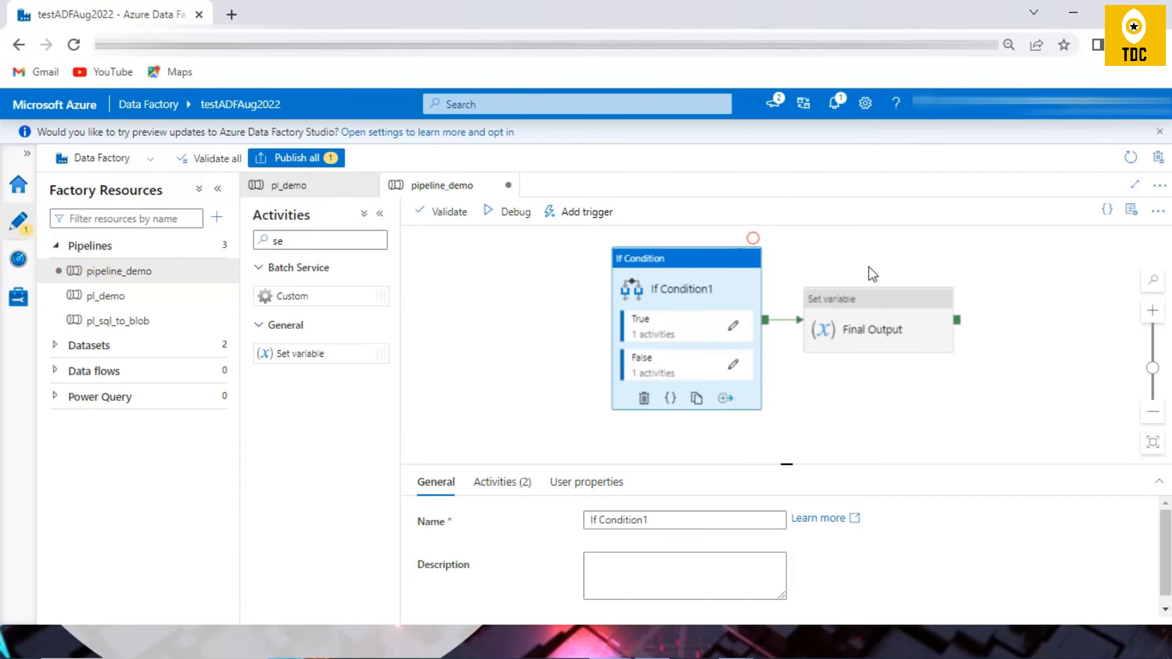
{"action": "left_click", "coordinate": [512, 212]}
{"action": "left_click", "coordinate": [486, 385]}
{"action": "left_click", "coordinate": [511, 482]}
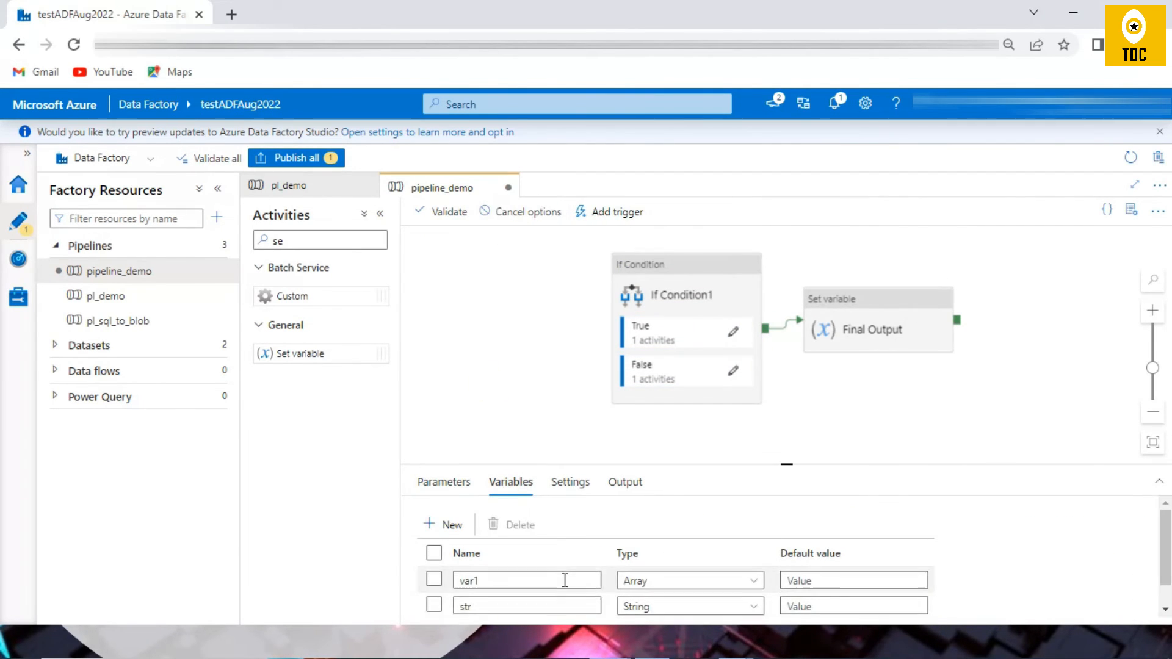
{"action": "scroll", "coordinate": [492, 610], "scroll_direction": "down", "scroll_amount": 1}
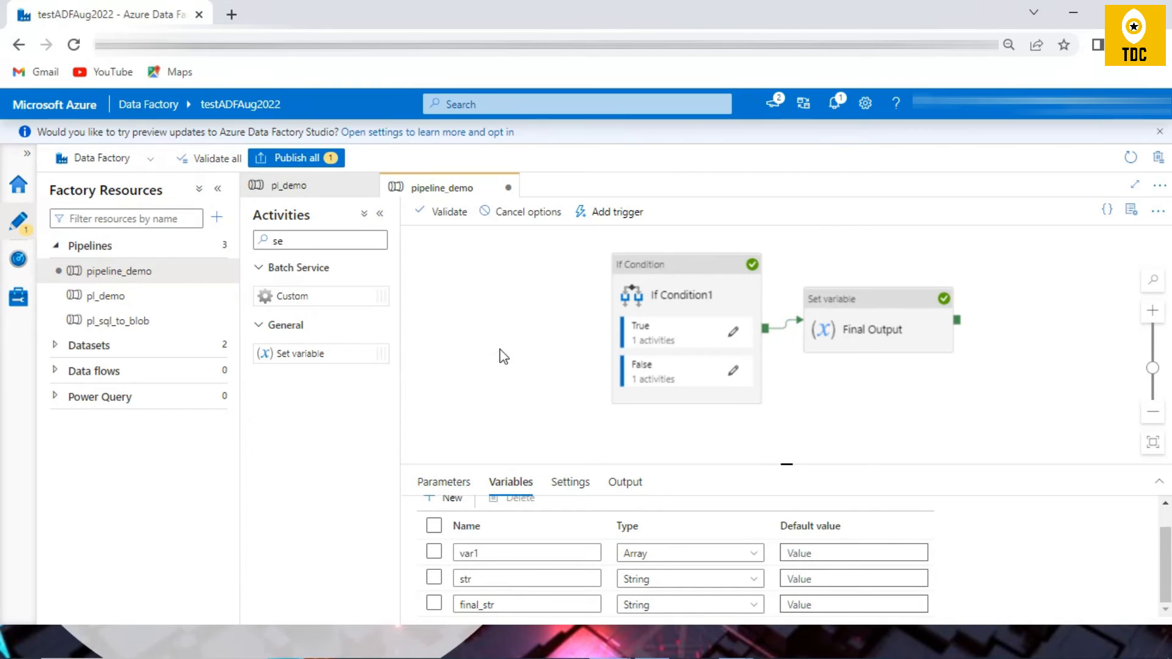
{"action": "left_click", "coordinate": [621, 482]}
{"action": "left_click", "coordinate": [726, 518]}
{"action": "left_click_drag", "start_coordinate": [790, 463], "coordinate": [787, 349]}
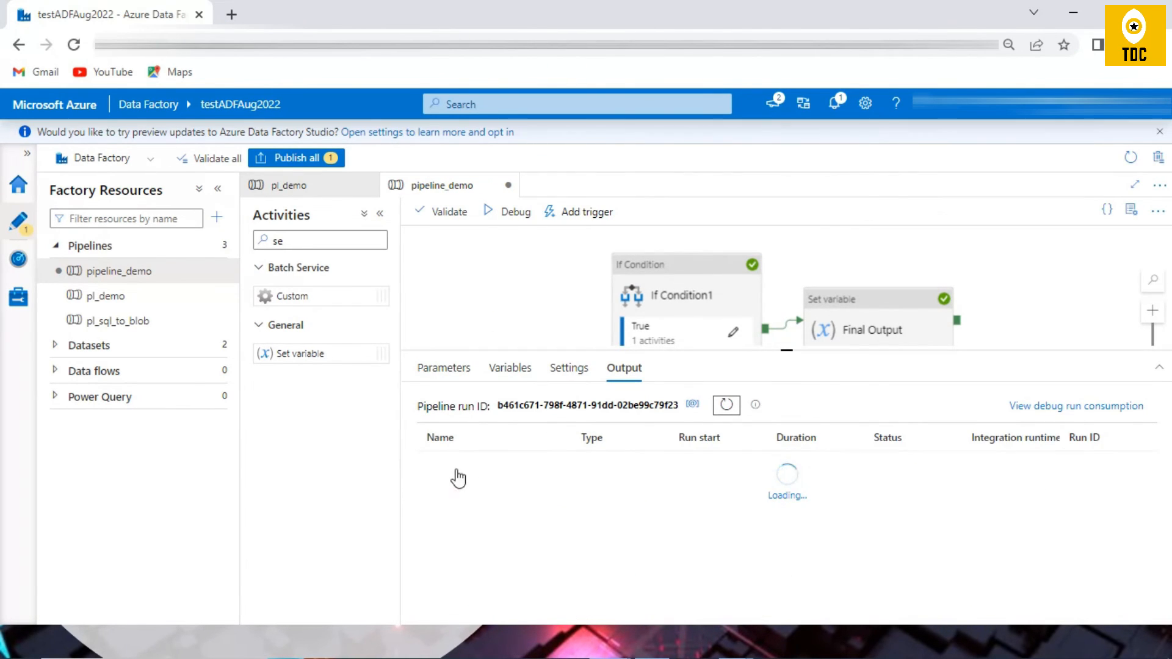
Step: Examine the output values of the Final Output and Set variable1 activities from the debug run
{"action": "left_click", "coordinate": [562, 460]}
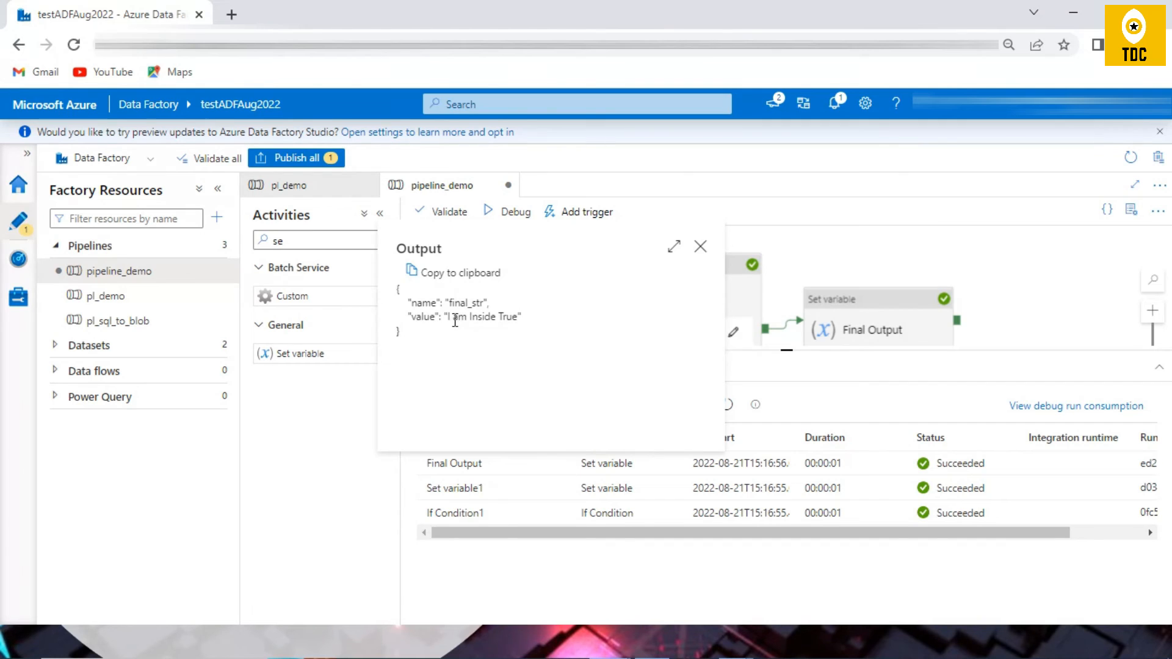
{"action": "left_click_drag", "start_coordinate": [451, 316], "coordinate": [515, 319]}
{"action": "left_click", "coordinate": [568, 601]}
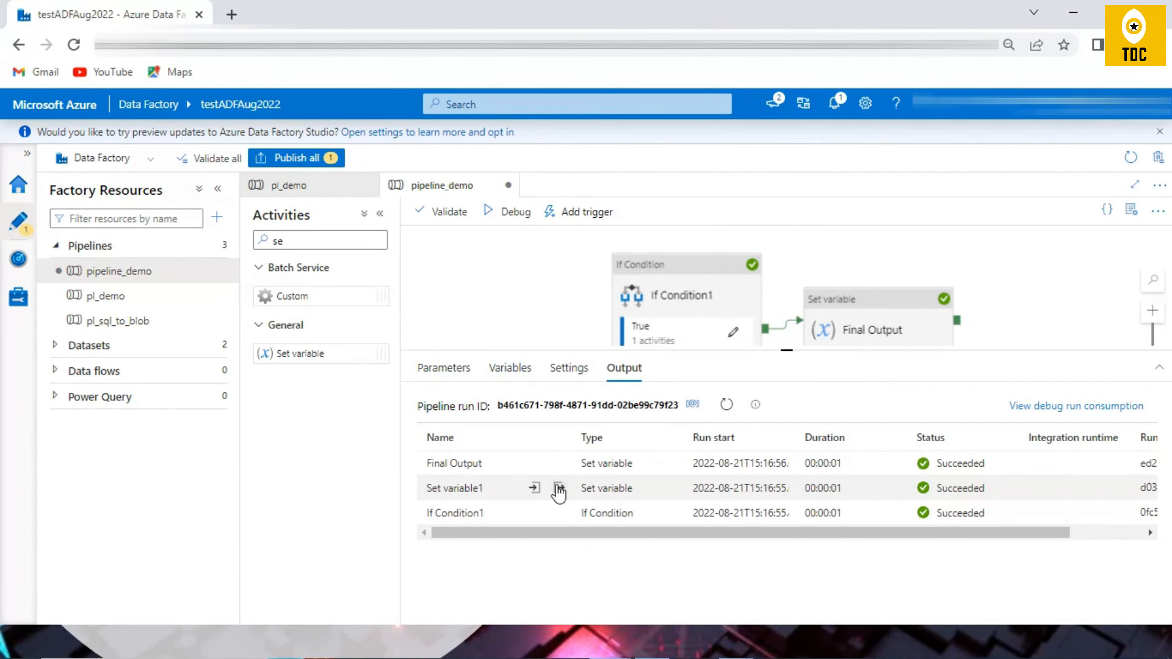
{"action": "left_click", "coordinate": [559, 488]}
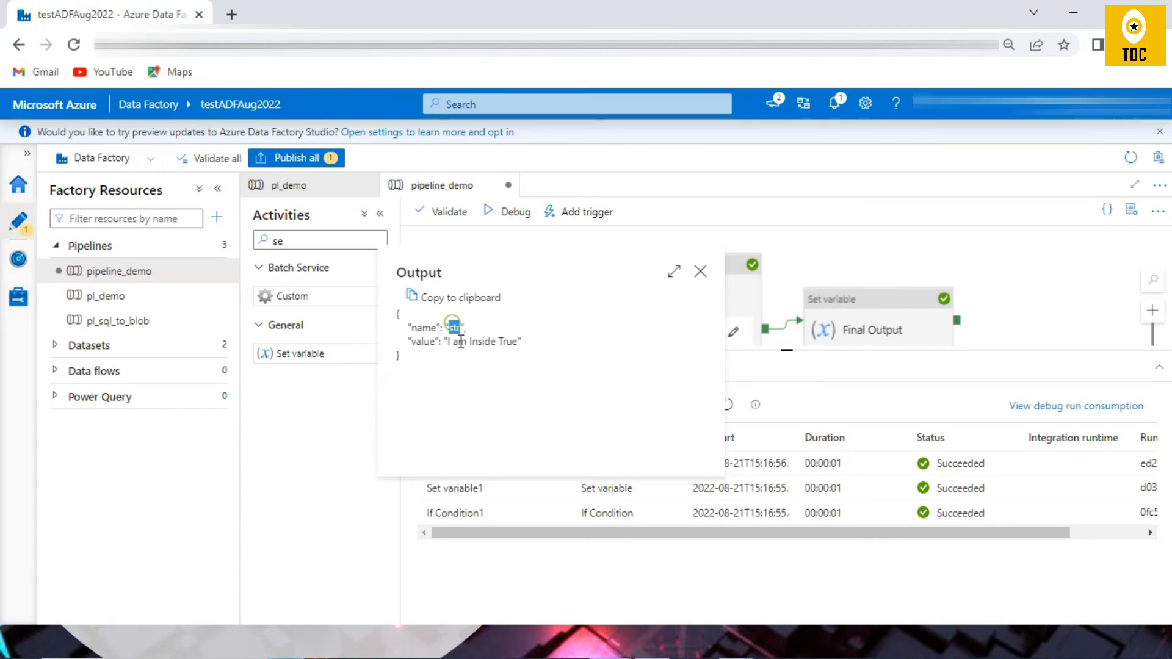
{"action": "left_click_drag", "start_coordinate": [449, 340], "coordinate": [529, 352]}
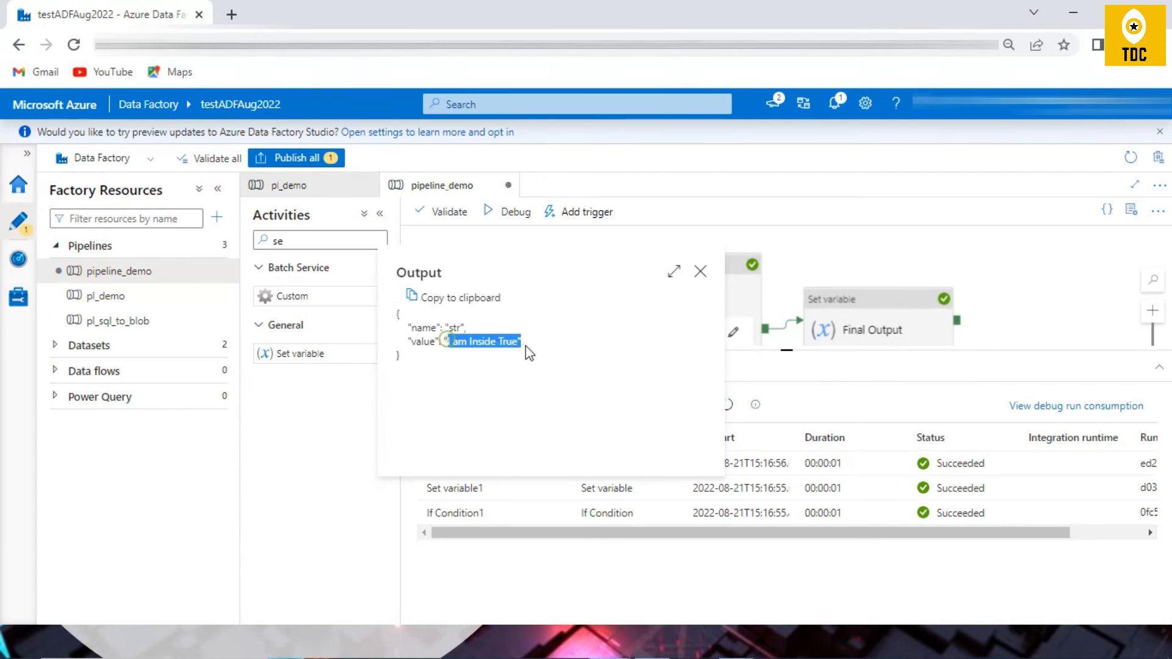
{"action": "left_click", "coordinate": [700, 272]}
Step: Review the Set variable settings in If Condition1's True and False branches, then return to the main pipeline
{"action": "left_click_drag", "start_coordinate": [787, 350], "coordinate": [786, 458]}
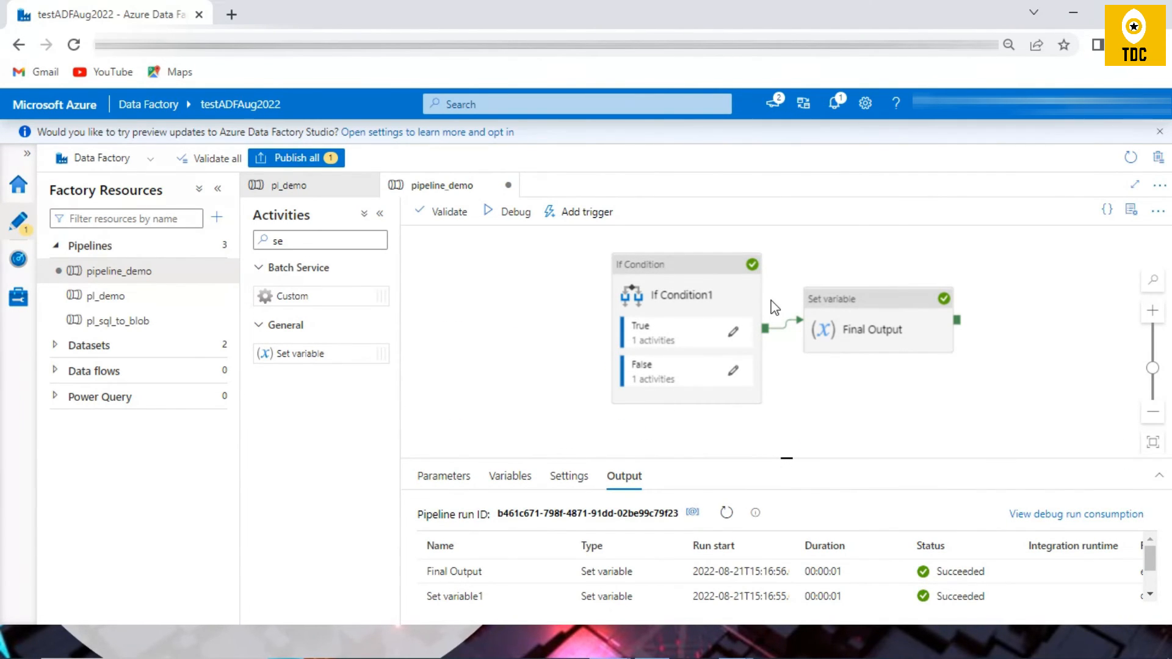
{"action": "left_click", "coordinate": [733, 334]}
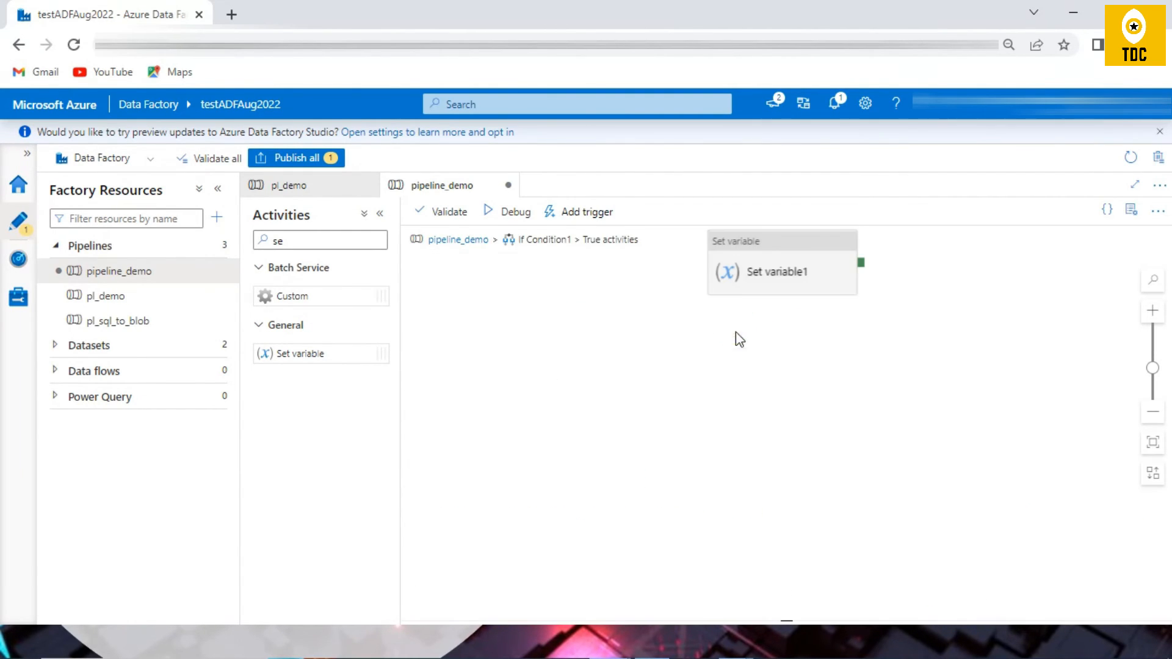
{"action": "left_click", "coordinate": [779, 244]}
{"action": "left_click", "coordinate": [495, 475]}
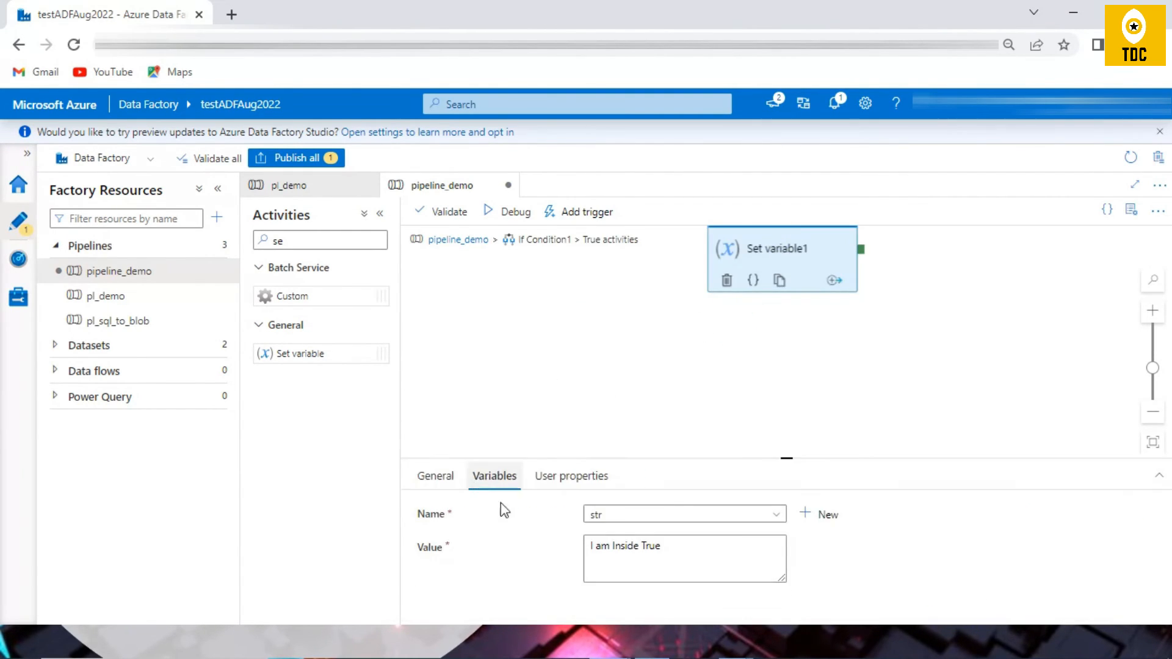
{"action": "left_click", "coordinate": [476, 240]}
{"action": "left_click", "coordinate": [735, 377]}
{"action": "left_click", "coordinate": [775, 265]}
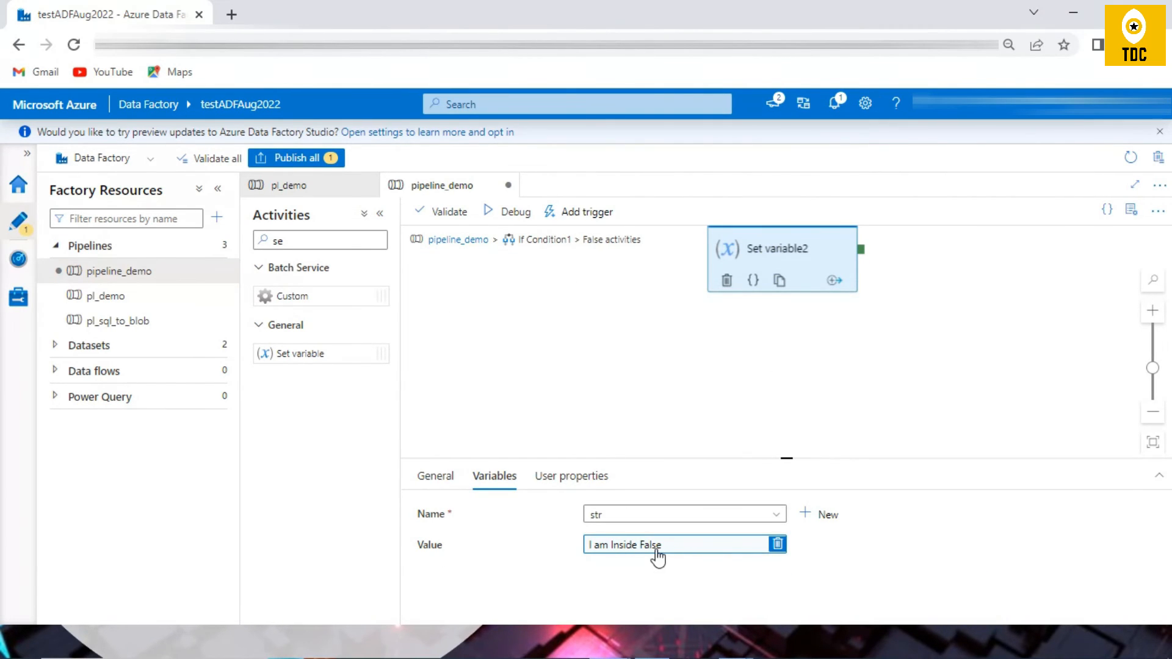
{"action": "left_click", "coordinate": [459, 240]}
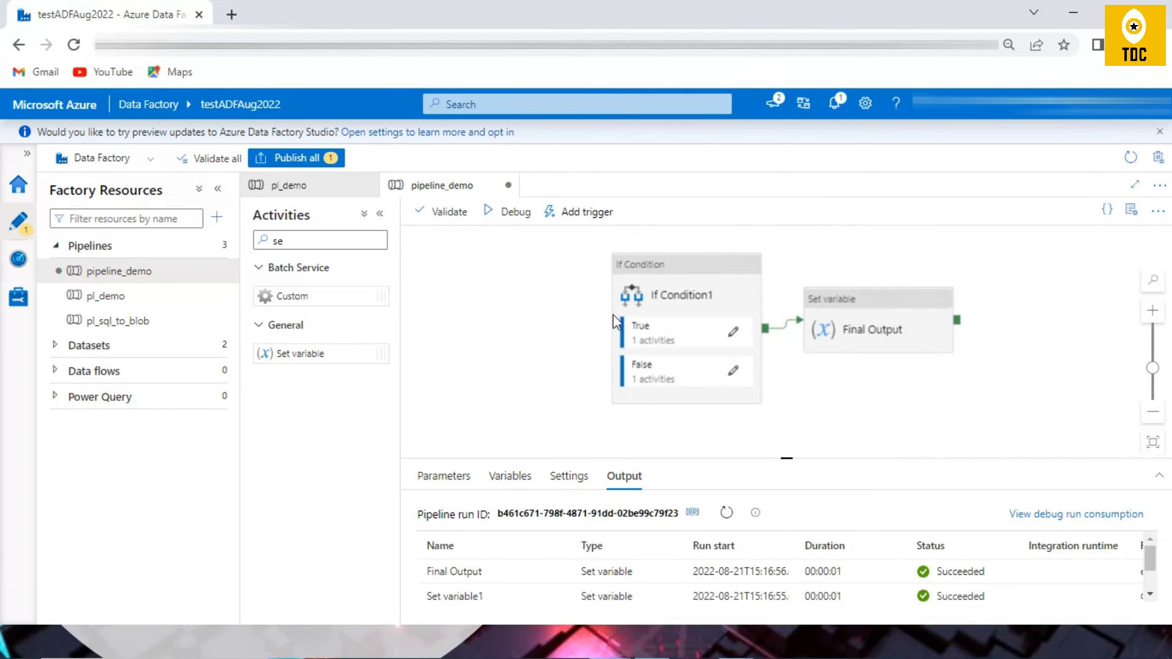
Step: Clear the activity search text so that all activity categories are listed
{"action": "left_click", "coordinate": [751, 363]}
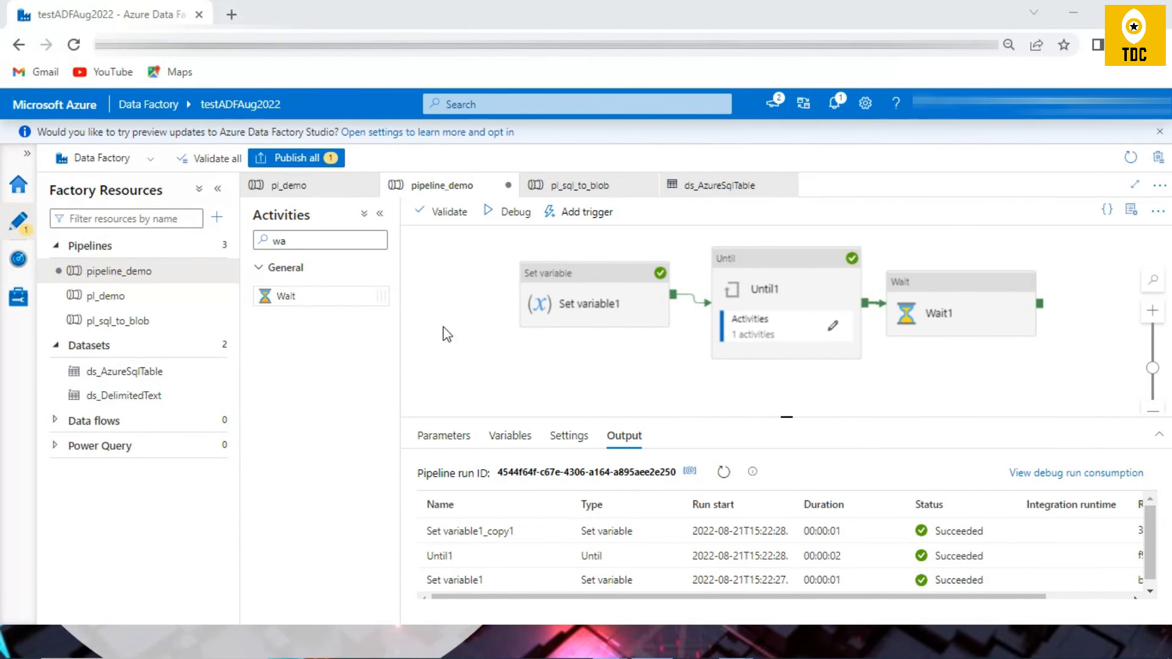
{"action": "left_click_drag", "start_coordinate": [321, 241], "coordinate": [222, 244]}
{"action": "key", "text": "BackSpace"}
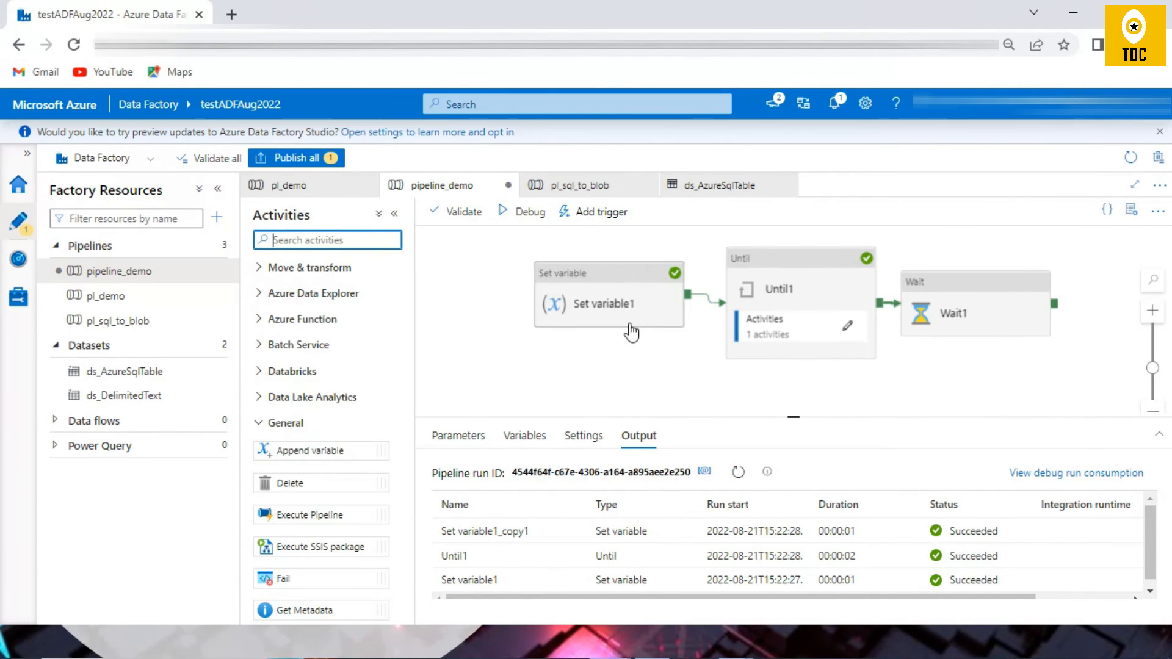
Step: Delete the var1 and final_str variables from pipeline_demo
{"action": "left_click", "coordinate": [612, 288]}
{"action": "left_click", "coordinate": [464, 344]}
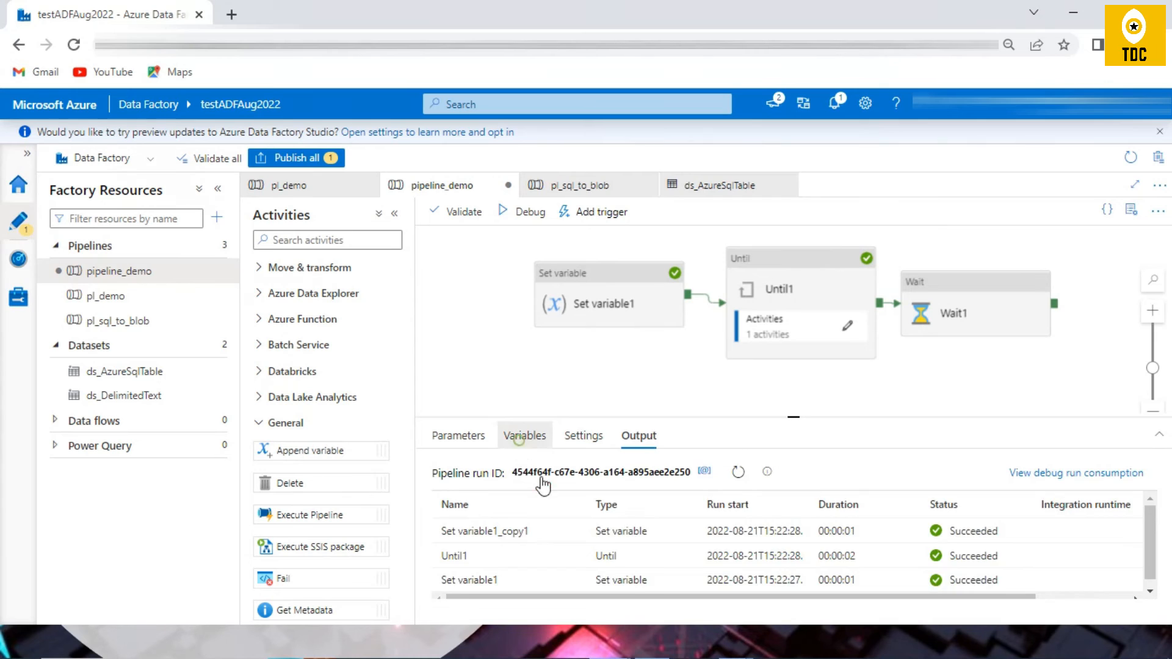
{"action": "left_click", "coordinate": [525, 435]}
{"action": "left_click", "coordinate": [448, 533]}
{"action": "left_click", "coordinate": [449, 585]}
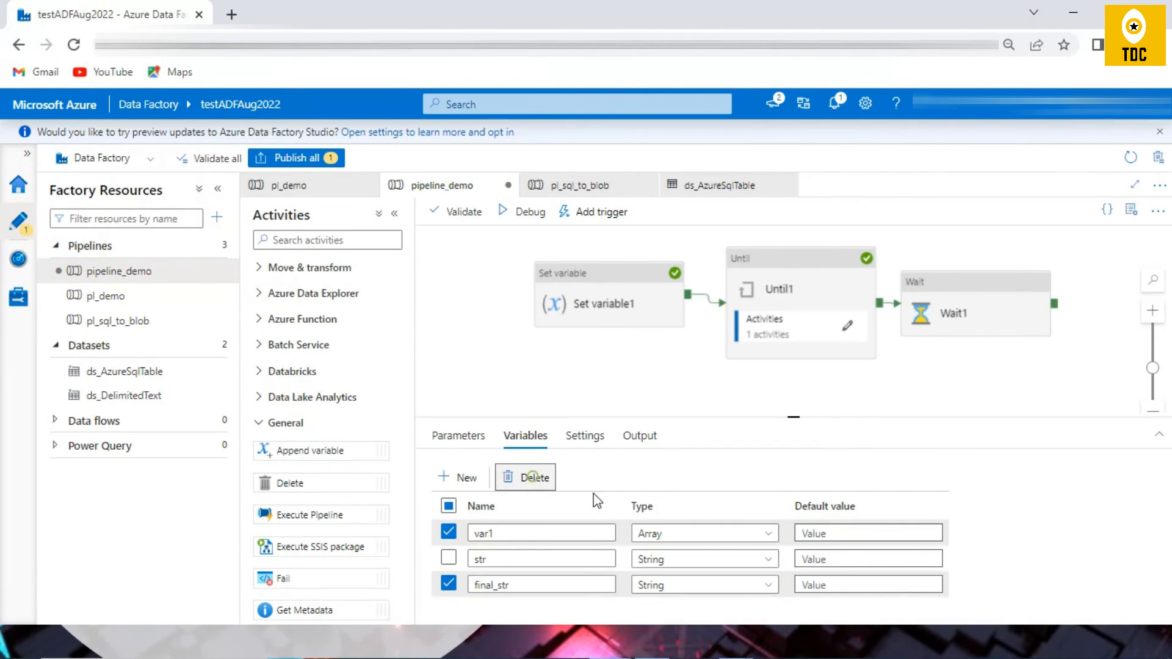
{"action": "left_click", "coordinate": [529, 477]}
{"action": "double_click", "coordinate": [501, 540]}
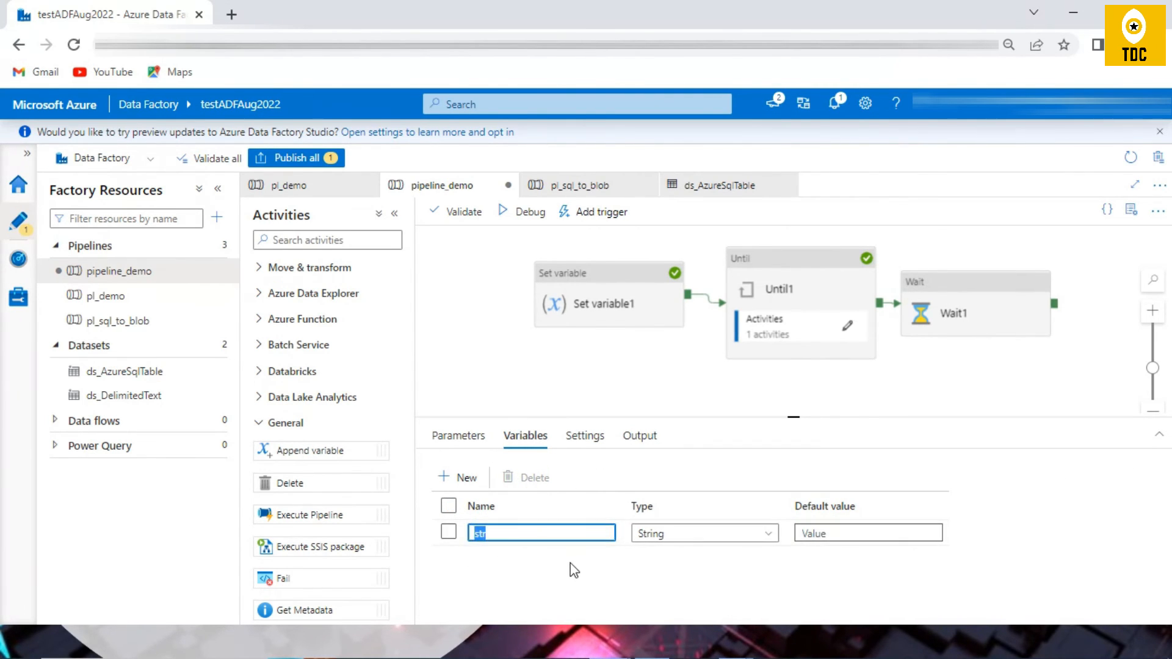
Step: Review the variable and value assigned in the Set variable1 activity, and return to the pipeline's own properties
{"action": "left_click", "coordinate": [592, 297]}
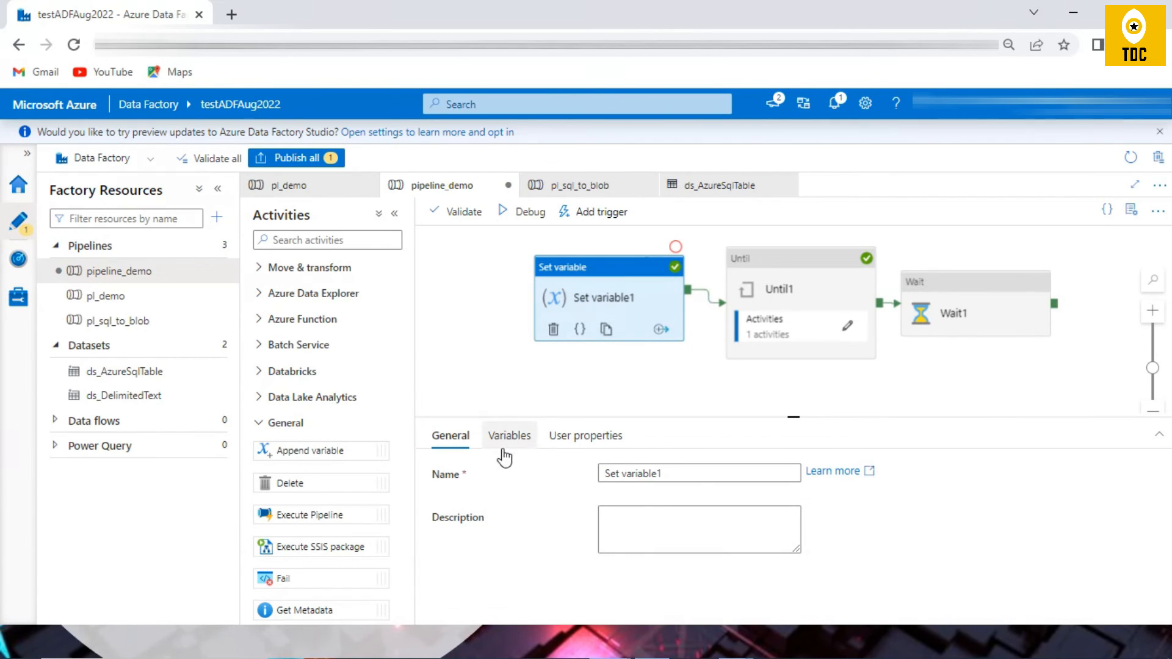
{"action": "left_click", "coordinate": [519, 437]}
{"action": "triple_click", "coordinate": [660, 506]}
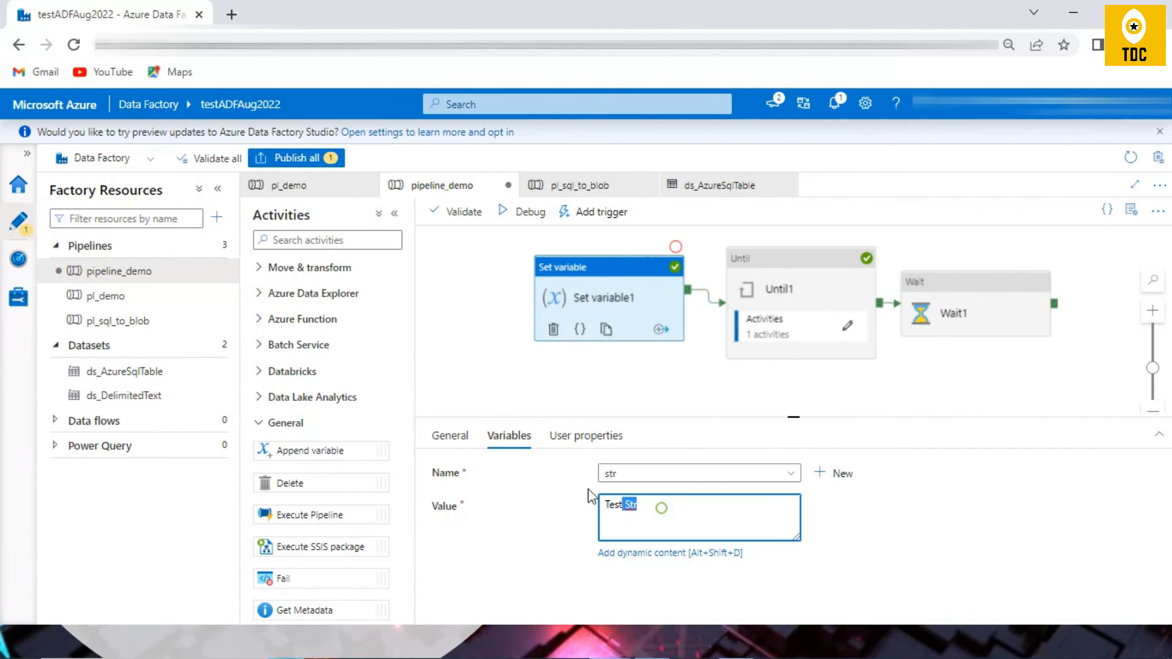
{"action": "left_click", "coordinate": [634, 378]}
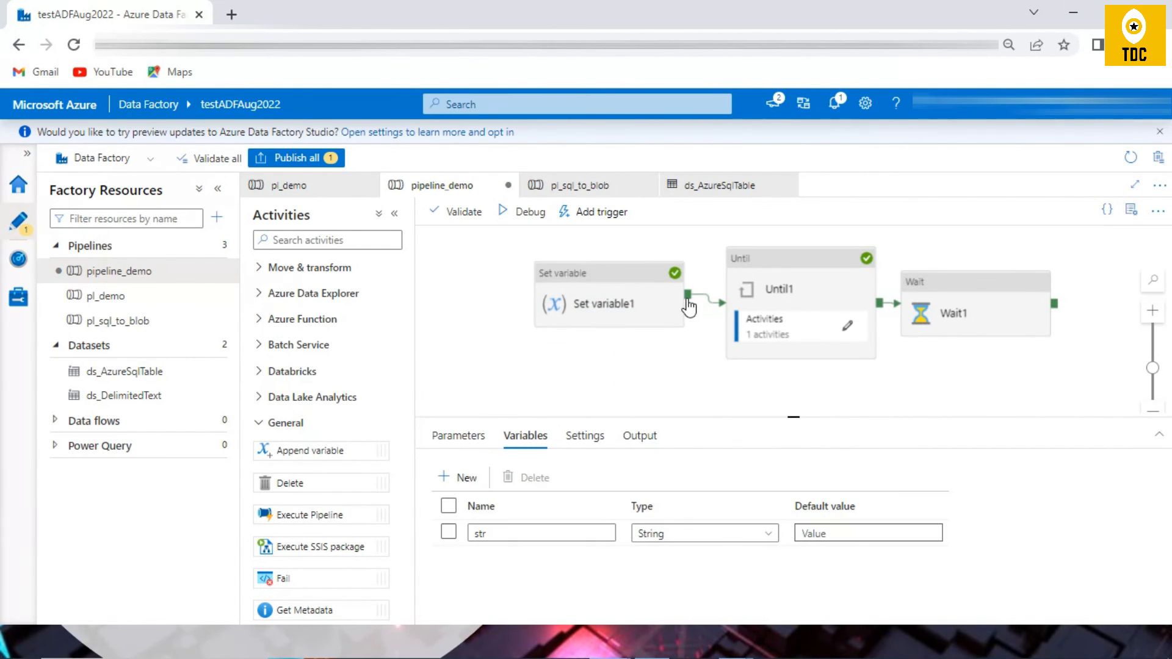
Step: Examine Until1's loop expression and the Set variable1_copy1 assignment inside it, and return to the main pipeline
{"action": "left_click", "coordinate": [809, 284]}
{"action": "left_click", "coordinate": [507, 436]}
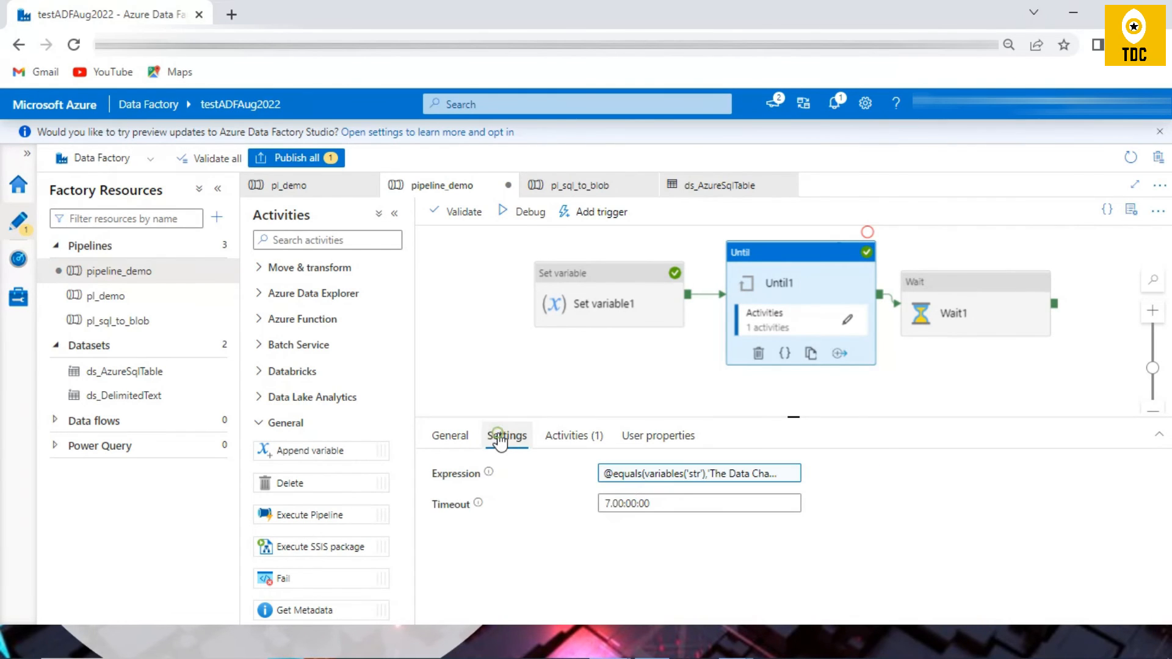
{"action": "left_click", "coordinate": [659, 476]}
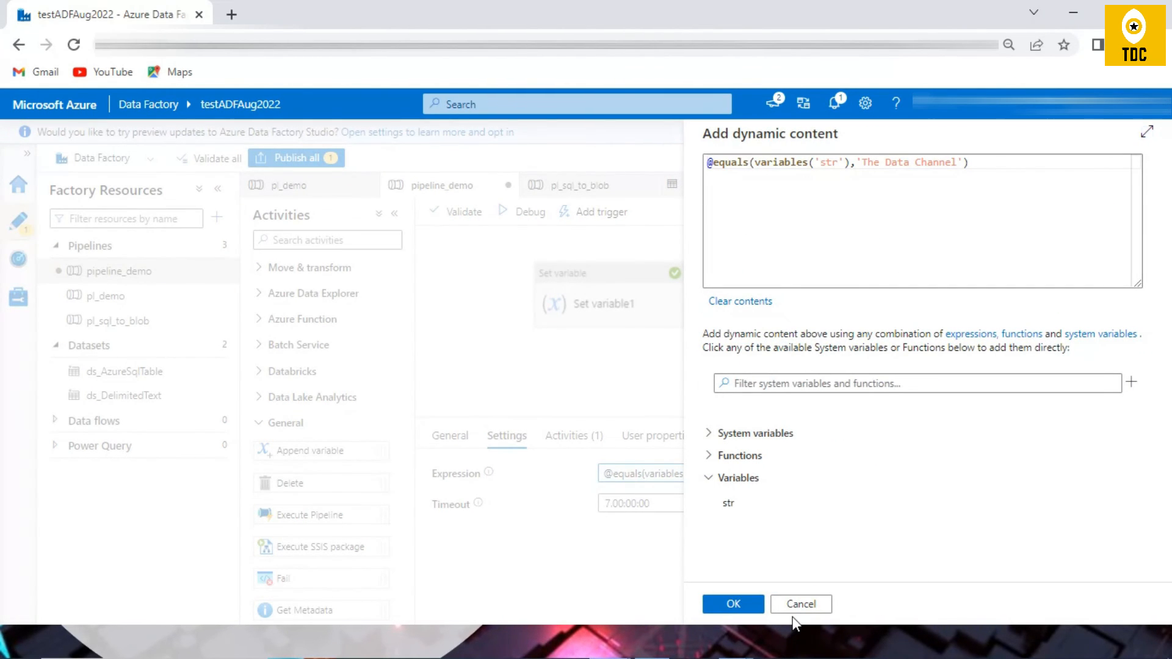
{"action": "left_click", "coordinate": [799, 605]}
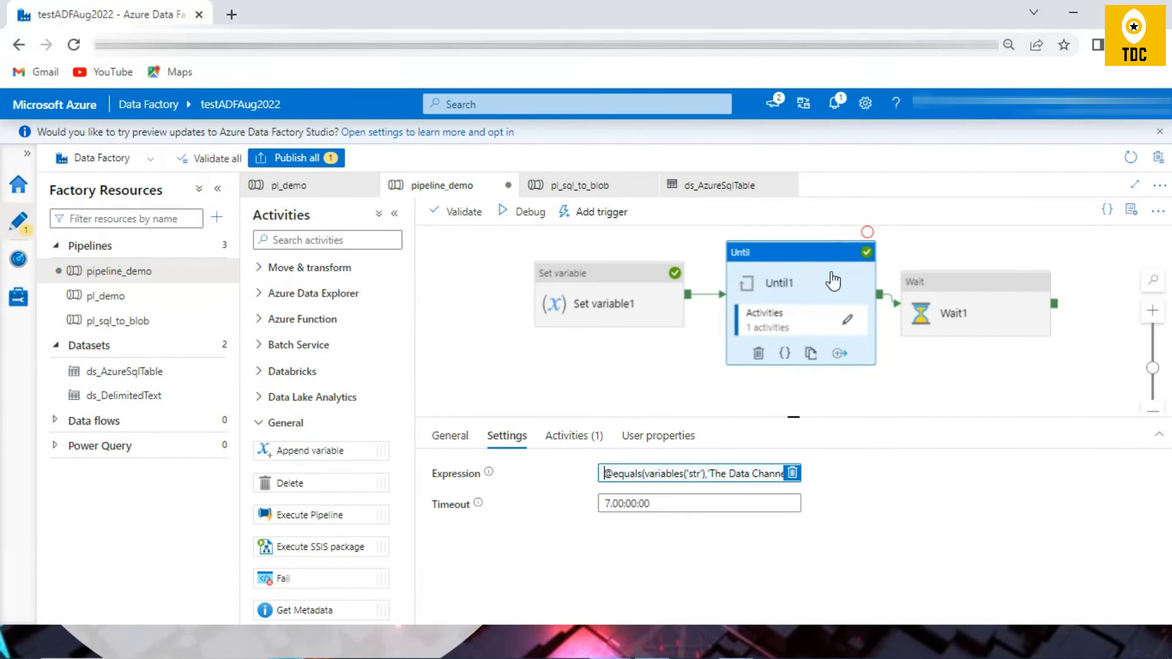
{"action": "left_click", "coordinate": [847, 322]}
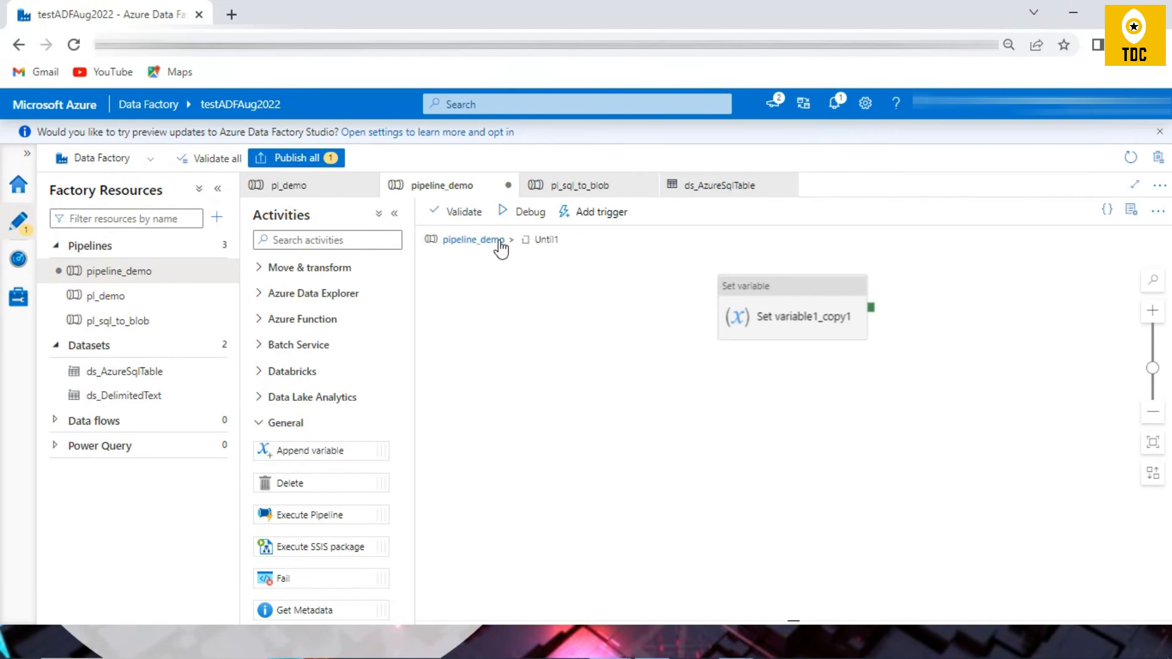
{"action": "left_click", "coordinate": [787, 305]}
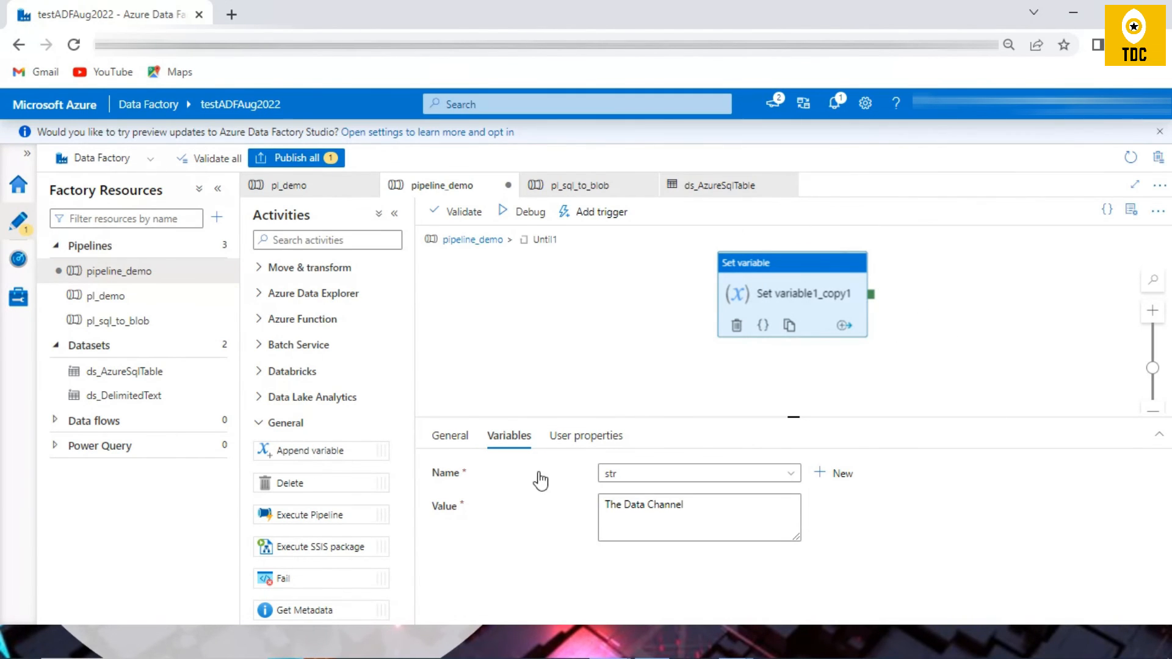
{"action": "triple_click", "coordinate": [722, 509]}
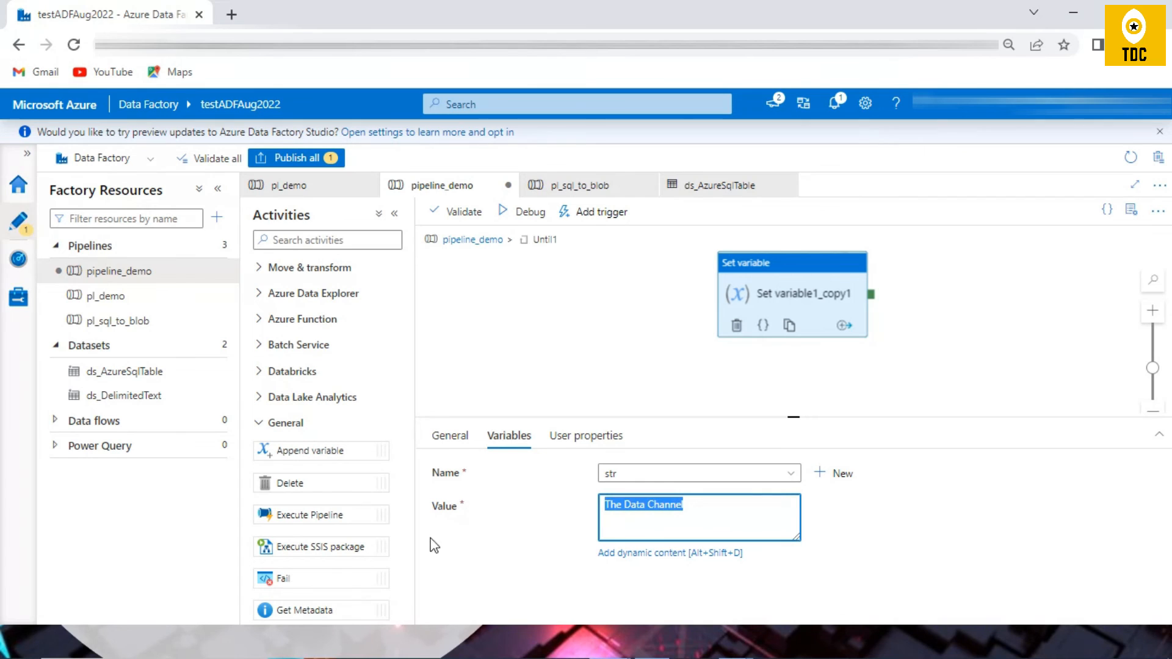
{"action": "left_click", "coordinate": [469, 244]}
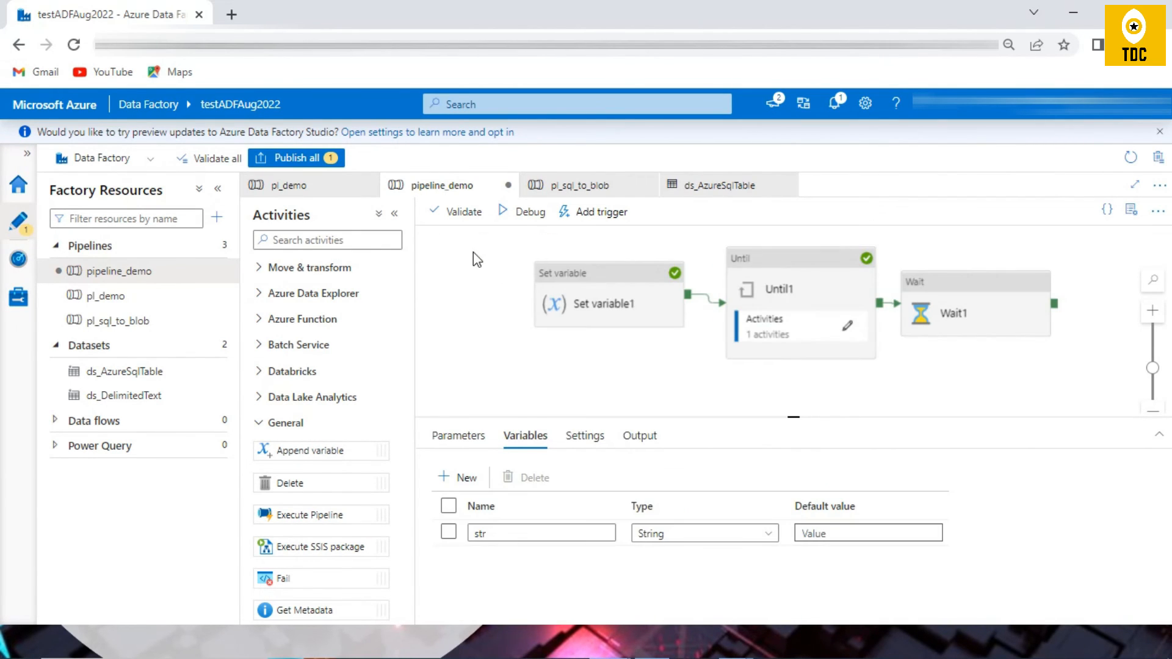
Step: Compare the value assigned in Set variable1 with the one in Set variable1_copy1 inside Until1, ending on the main pipeline
{"action": "left_click", "coordinate": [618, 309]}
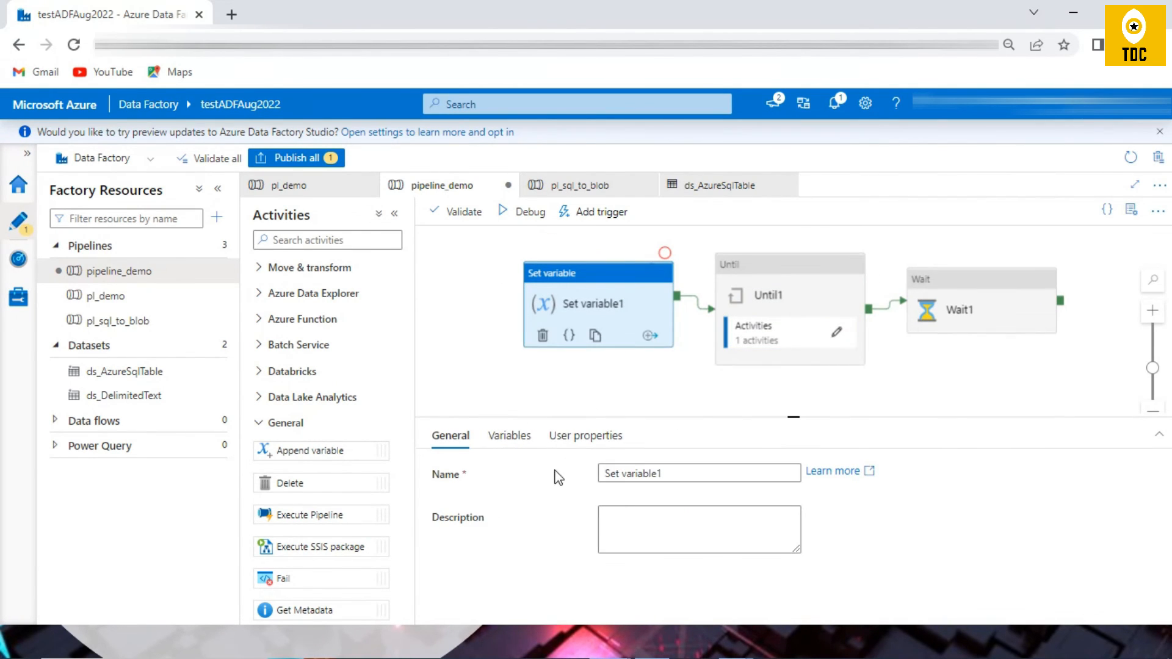
{"action": "left_click", "coordinate": [509, 437]}
{"action": "triple_click", "coordinate": [653, 507]}
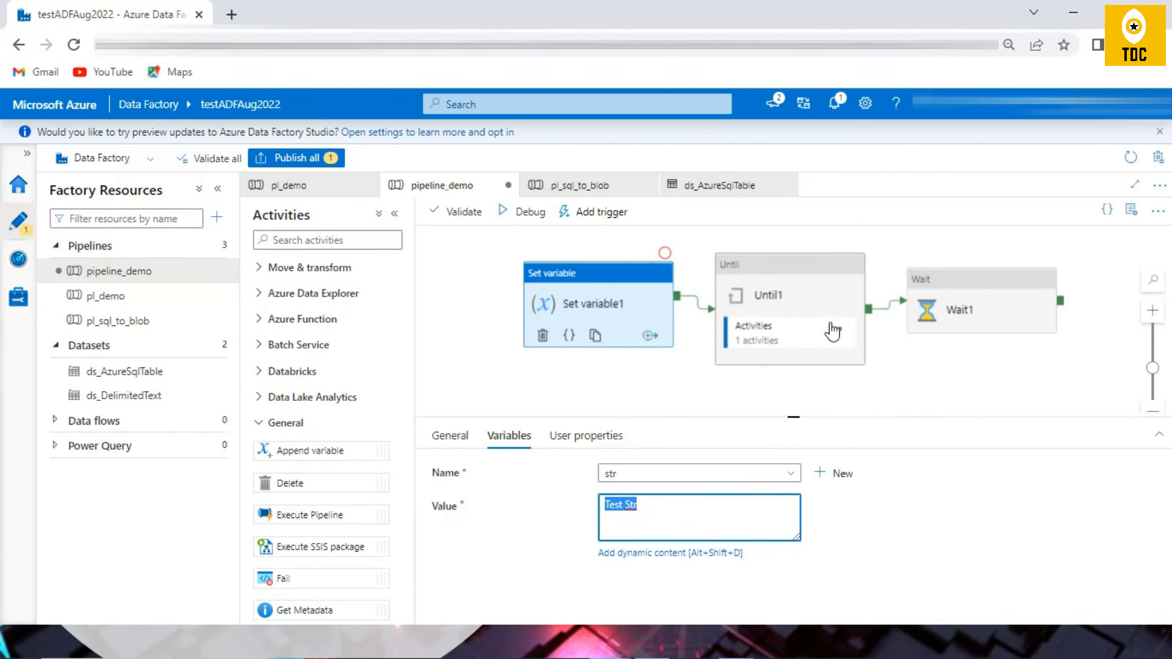
{"action": "left_click", "coordinate": [836, 332]}
{"action": "left_click", "coordinate": [763, 269]}
{"action": "triple_click", "coordinate": [646, 509]}
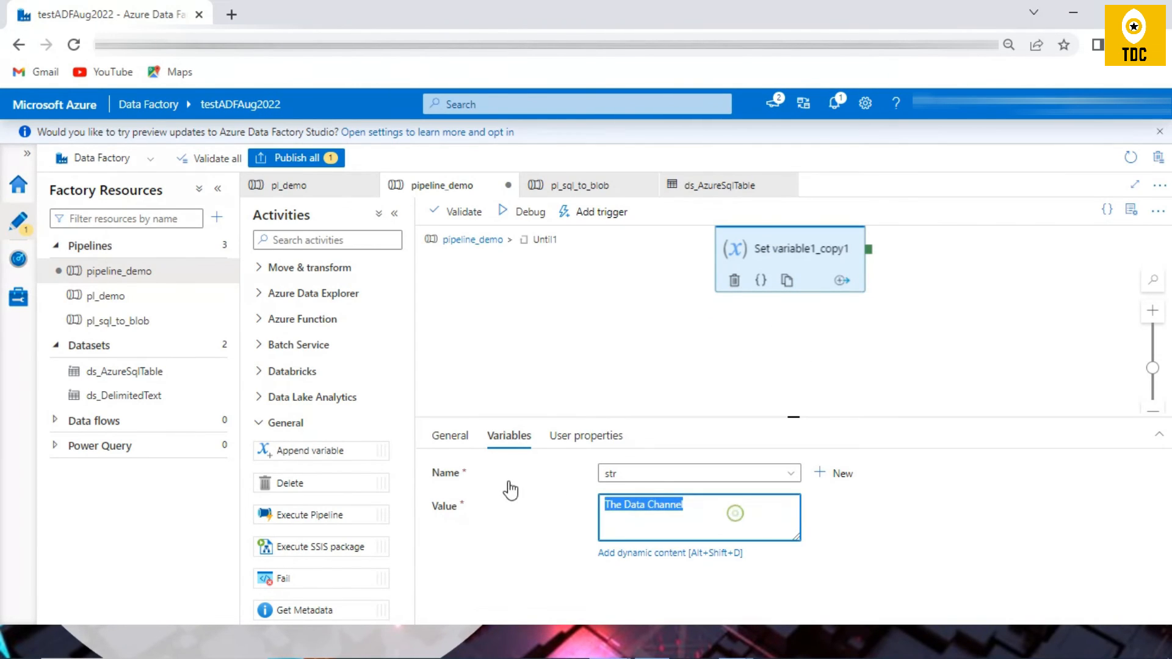
{"action": "left_click", "coordinate": [476, 239]}
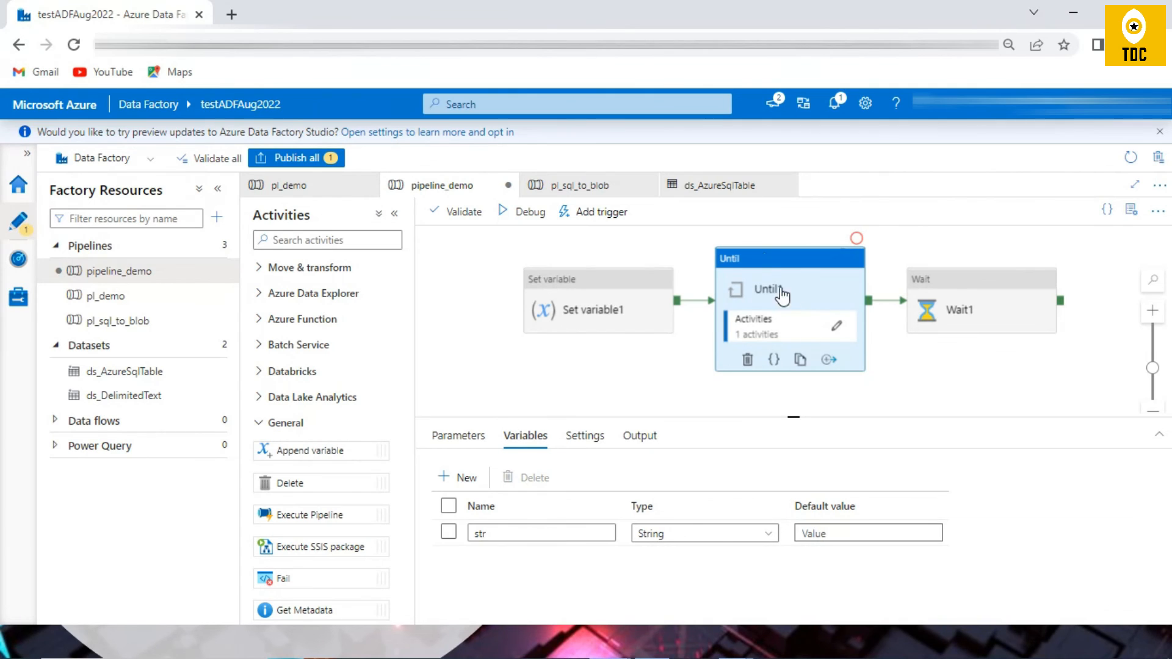
{"action": "left_click", "coordinate": [586, 437]}
{"action": "left_click", "coordinate": [523, 440]}
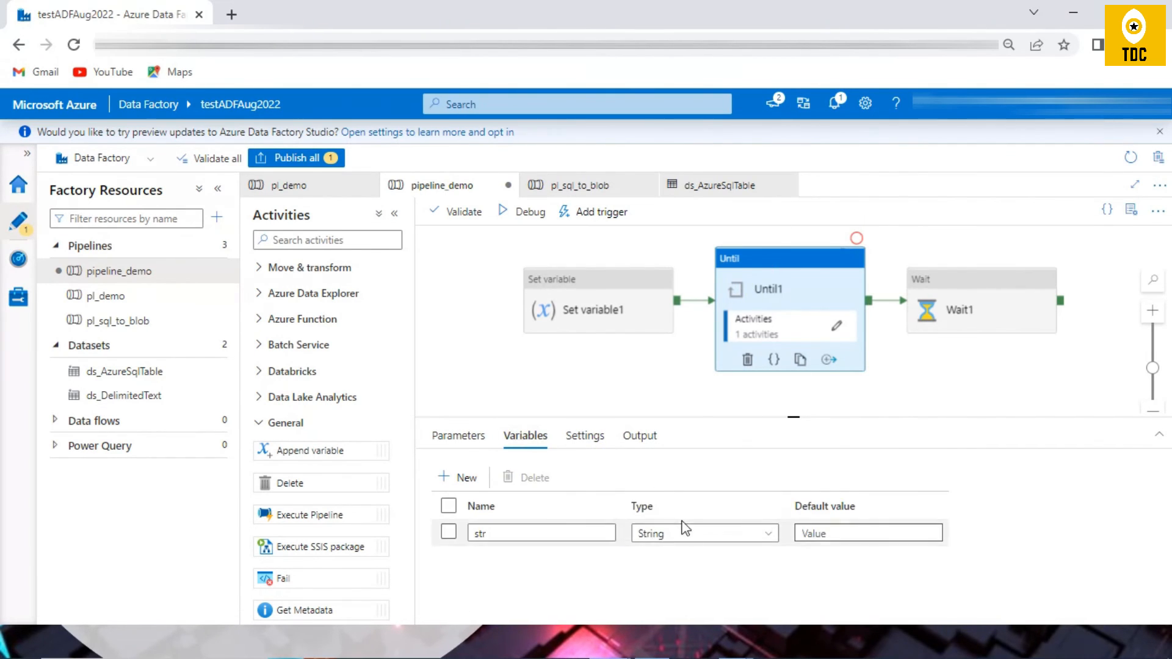
{"action": "left_click", "coordinate": [464, 441]}
{"action": "left_click", "coordinate": [818, 326]}
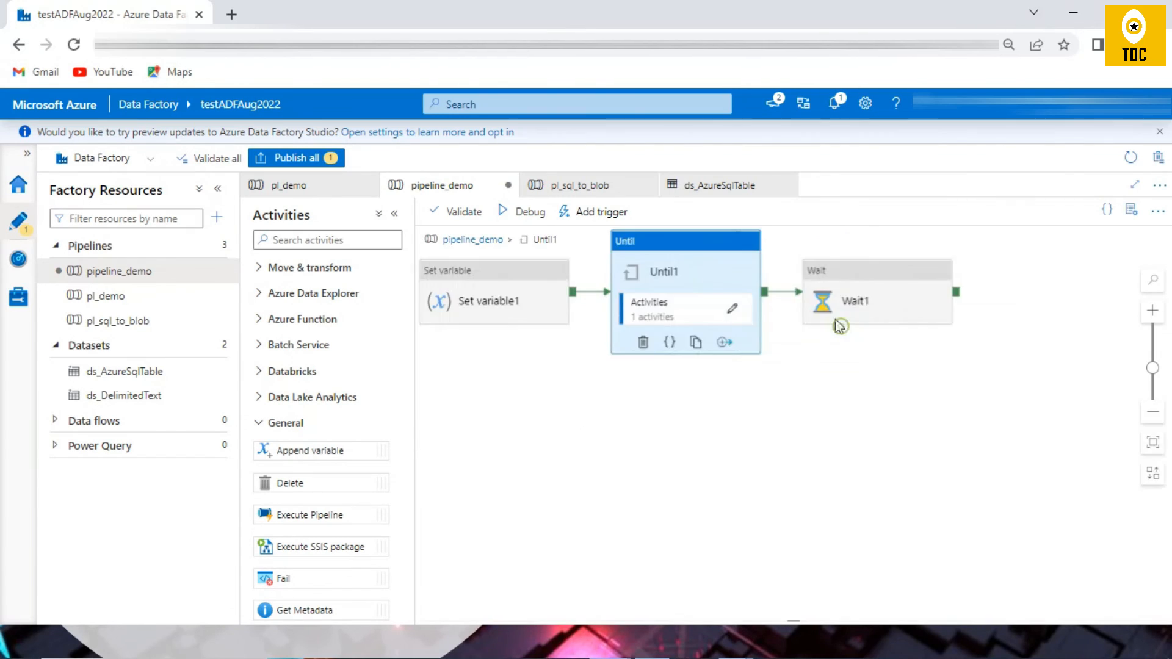
{"action": "left_click", "coordinate": [473, 239]}
{"action": "left_click", "coordinate": [754, 274]}
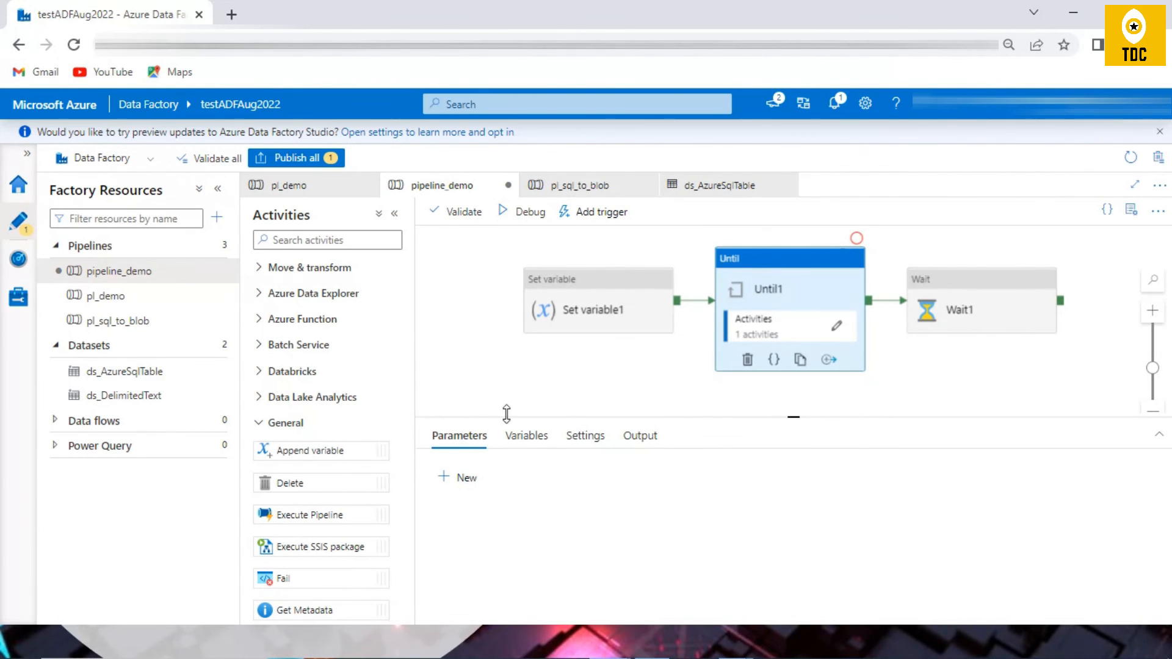
{"action": "left_click", "coordinate": [525, 437]}
Step: Examine Until1's expression in the dynamic content editor, highlighting the str variable and its comparison text, and close the editor
{"action": "left_click", "coordinate": [781, 342]}
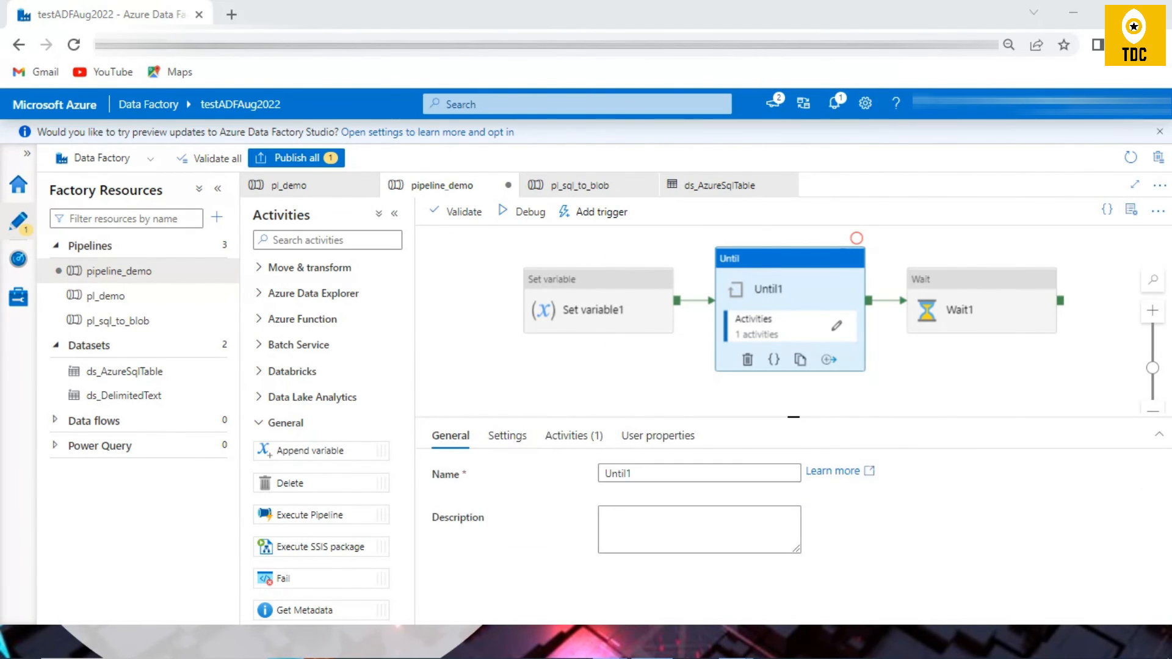
{"action": "left_click", "coordinate": [505, 437]}
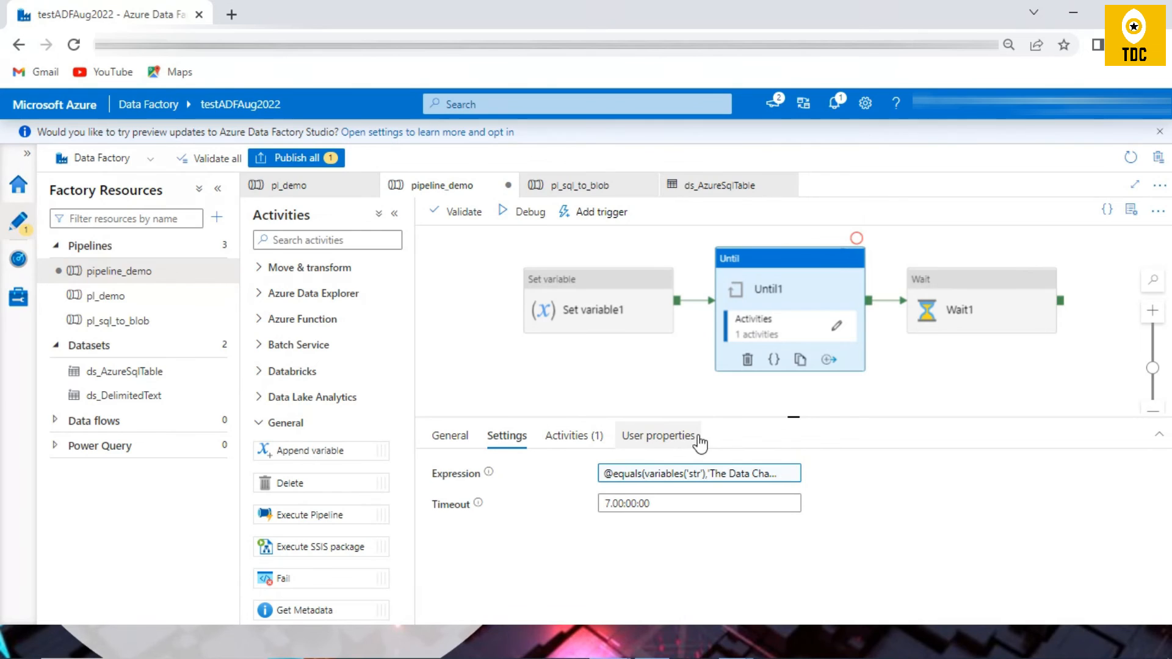
{"action": "left_click", "coordinate": [662, 473]}
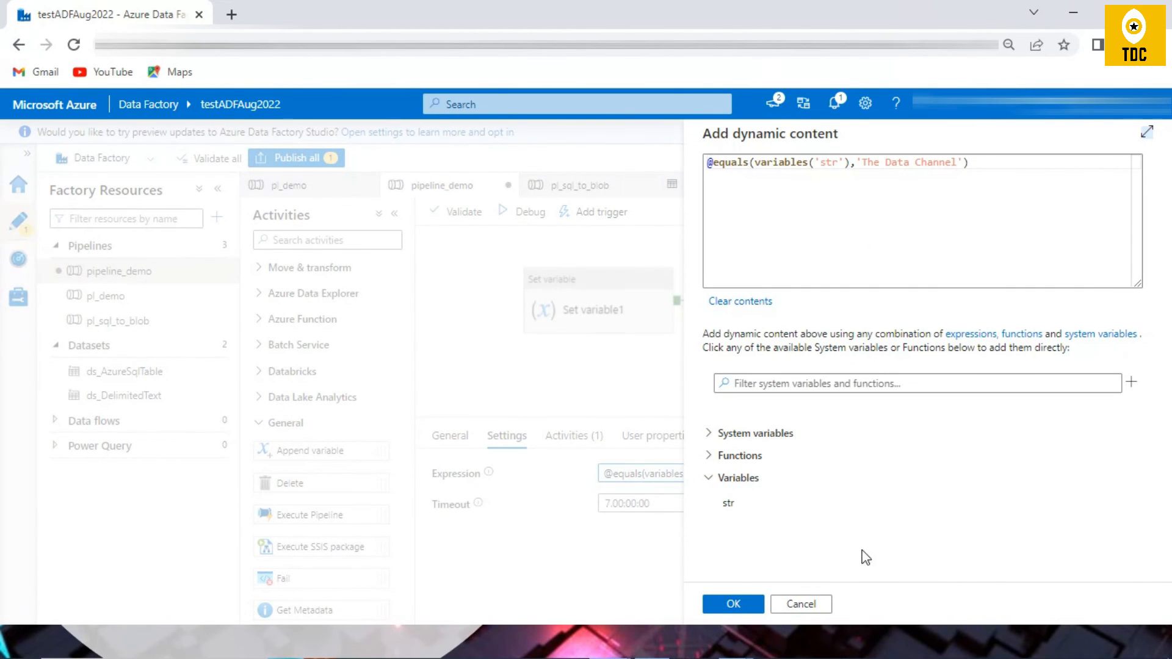
{"action": "left_click", "coordinate": [812, 604]}
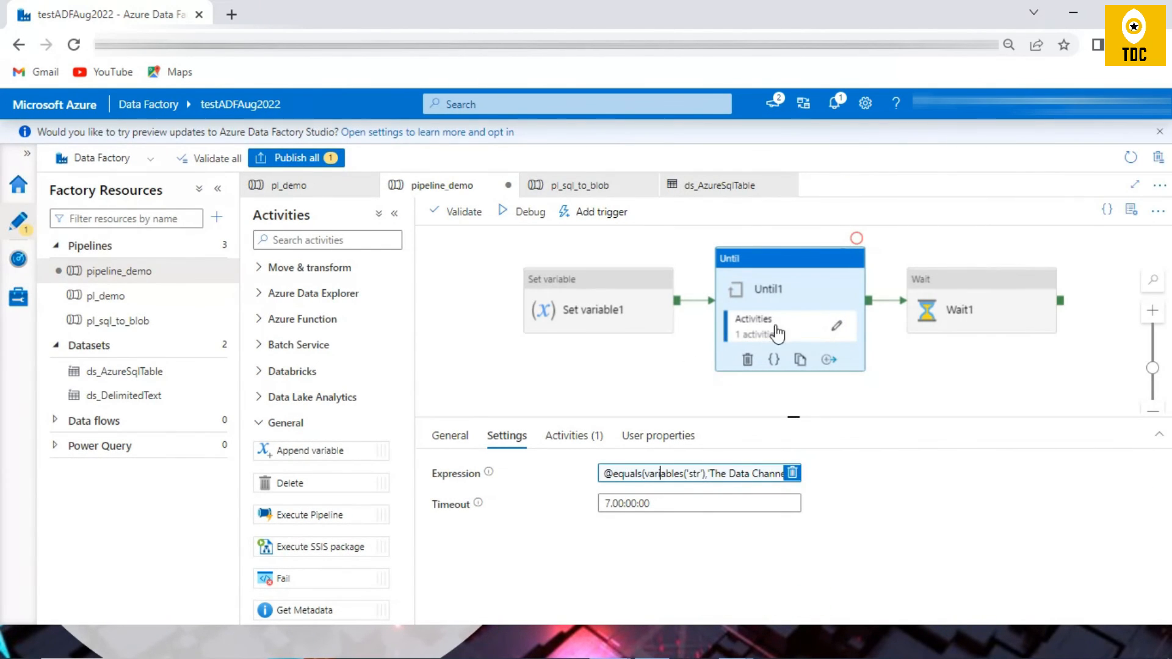
{"action": "left_click", "coordinate": [653, 478]}
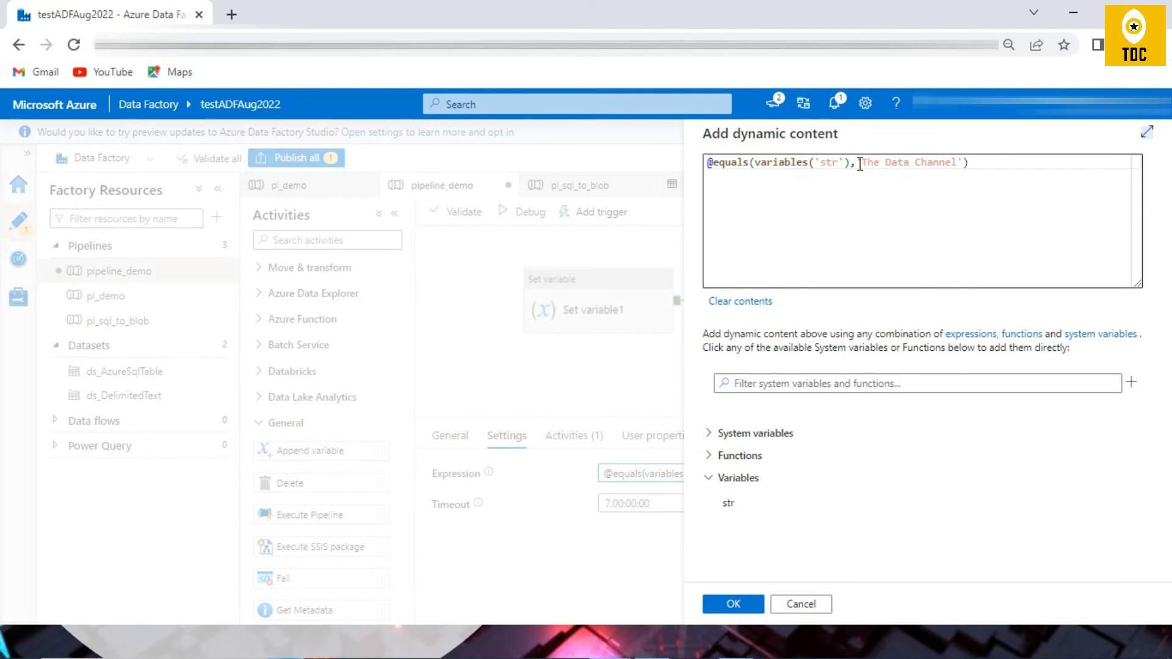
{"action": "double_click", "coordinate": [831, 163]}
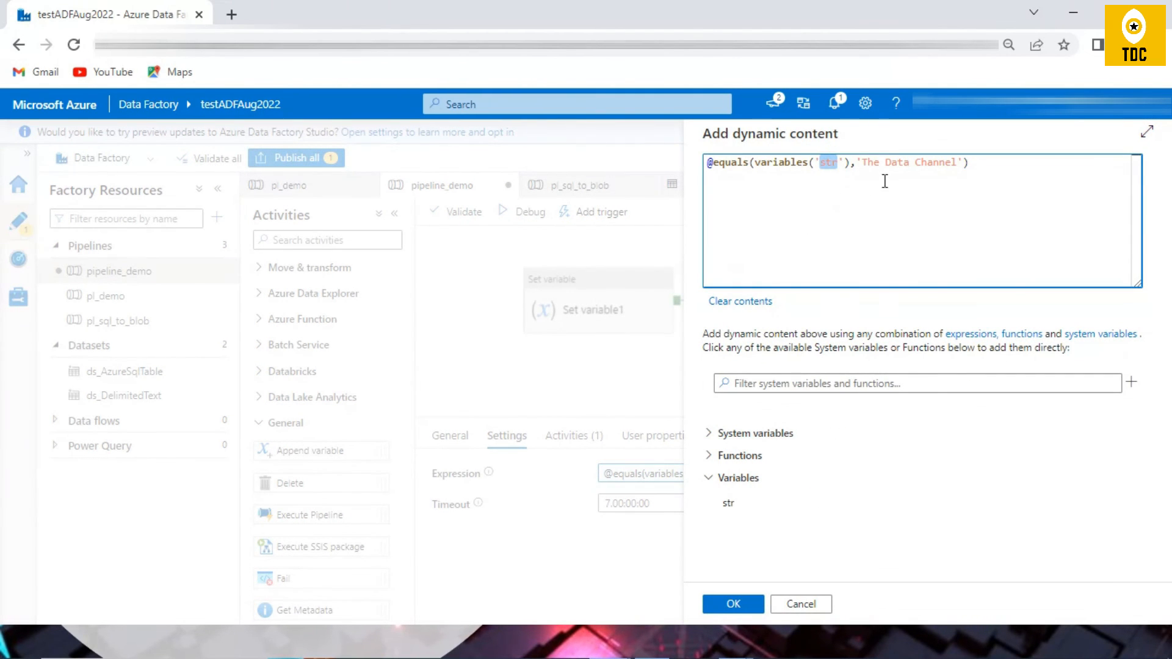
{"action": "left_click_drag", "start_coordinate": [863, 165], "coordinate": [961, 162]}
{"action": "left_click", "coordinate": [808, 607]}
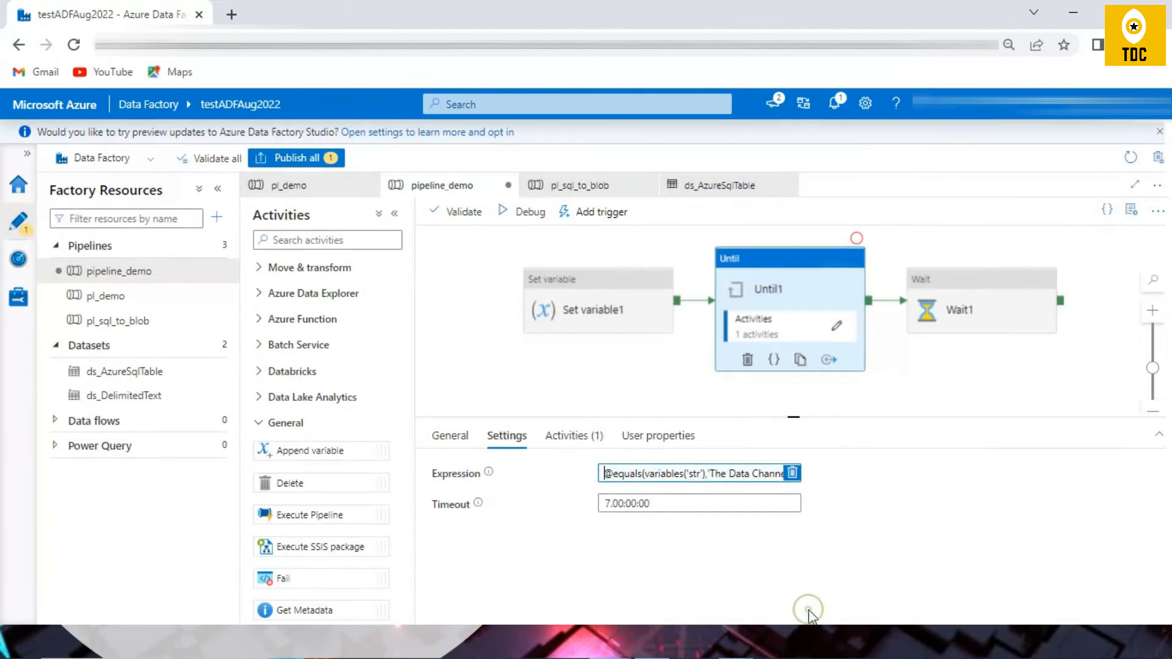
Step: Compare Set variable1's assigned value with the text tested in Until1's expression, and close the expression editor
{"action": "left_click", "coordinate": [589, 295]}
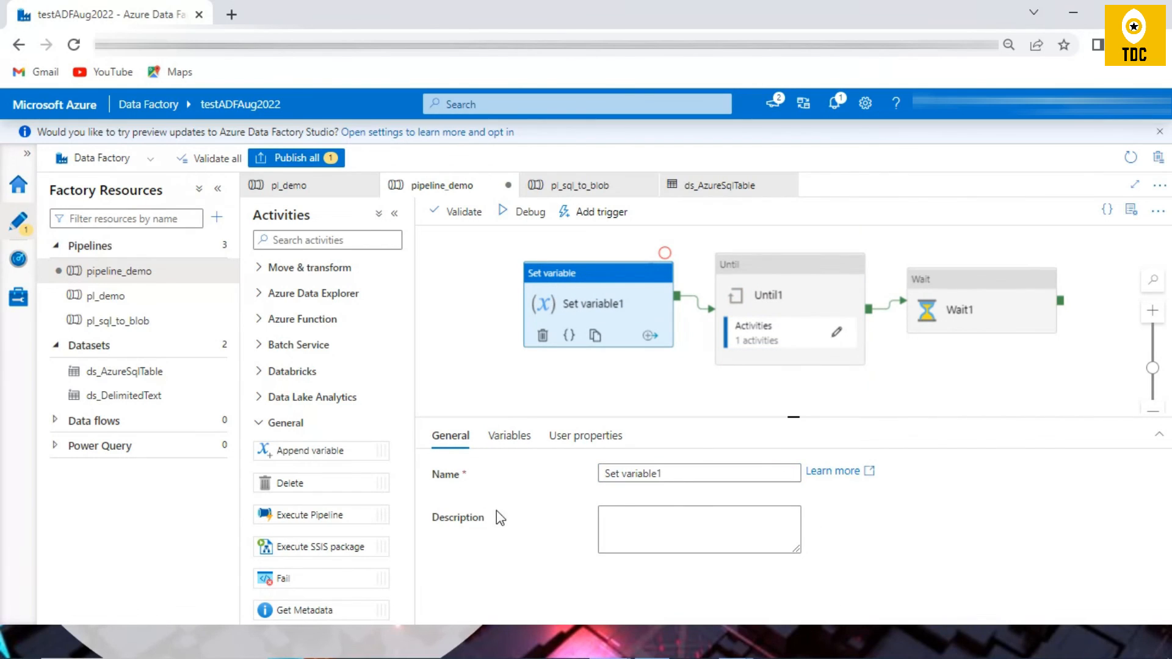
{"action": "left_click", "coordinate": [504, 436]}
{"action": "triple_click", "coordinate": [666, 512]}
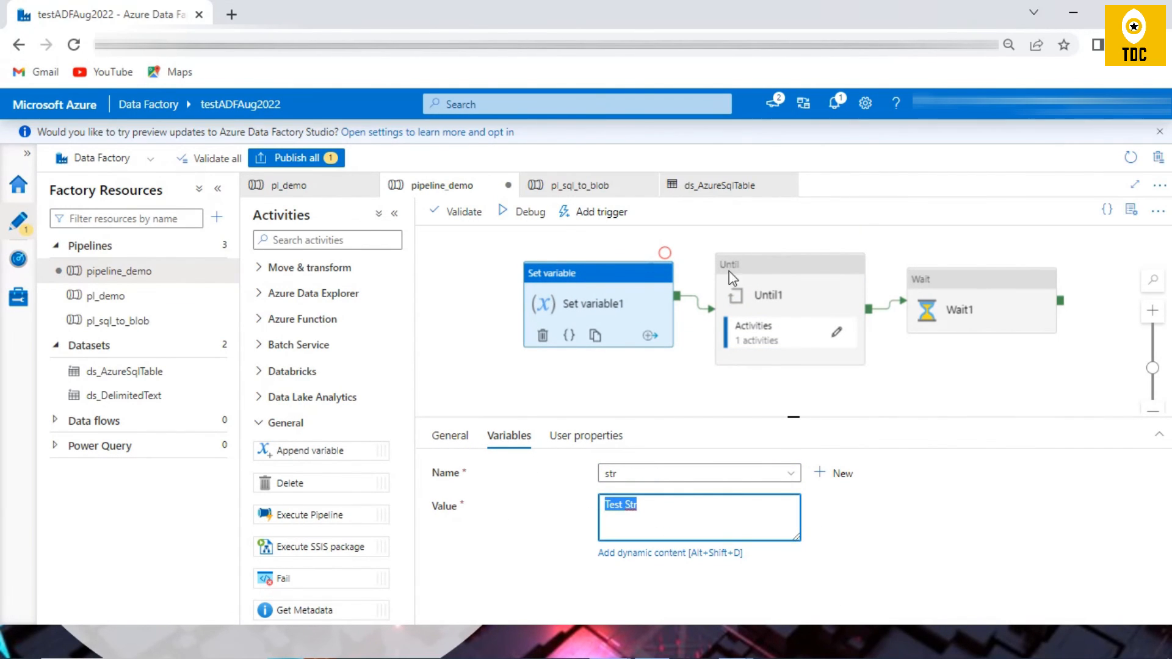
{"action": "left_click", "coordinate": [795, 304]}
{"action": "left_click", "coordinate": [784, 474]}
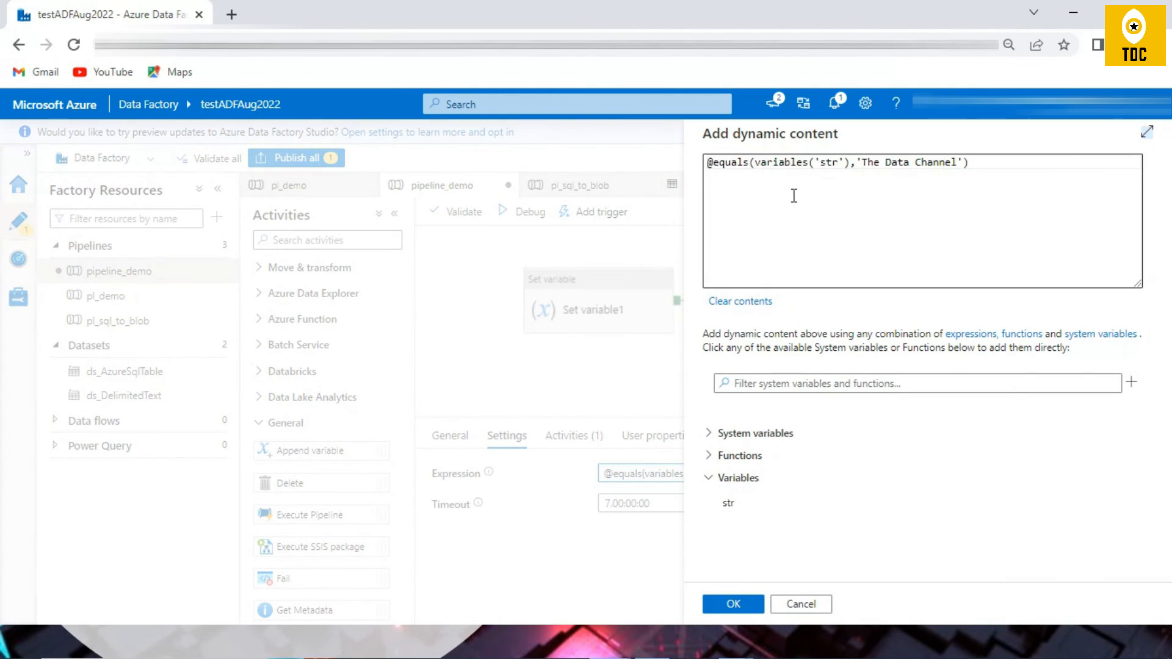
{"action": "left_click_drag", "start_coordinate": [860, 162], "coordinate": [956, 162]}
{"action": "left_click", "coordinate": [801, 605]}
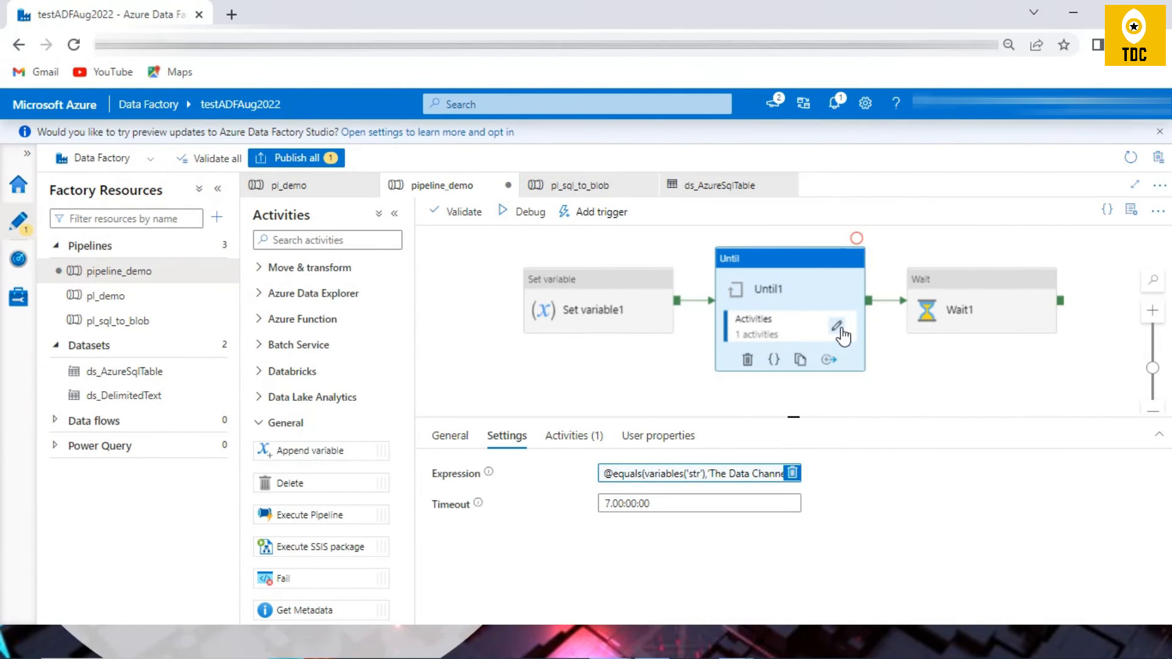
Step: Highlight the value assigned by Set variable1_copy1 inside the Until1 loop and go back to the main pipeline
{"action": "left_click", "coordinate": [839, 328]}
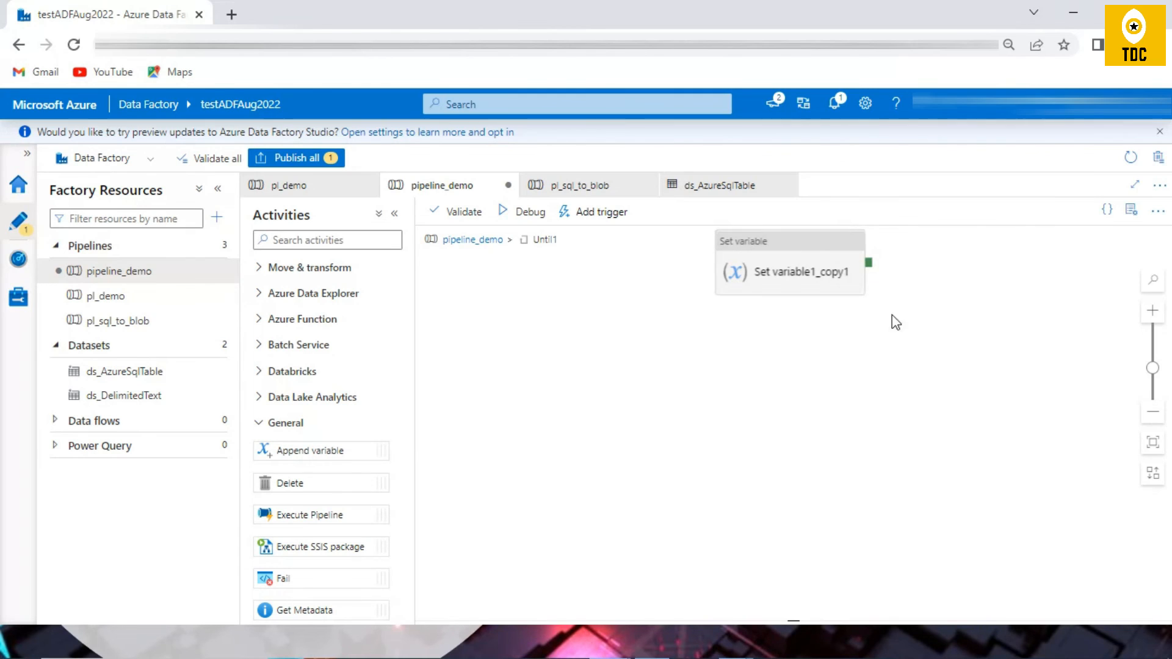
{"action": "left_click", "coordinate": [841, 282]}
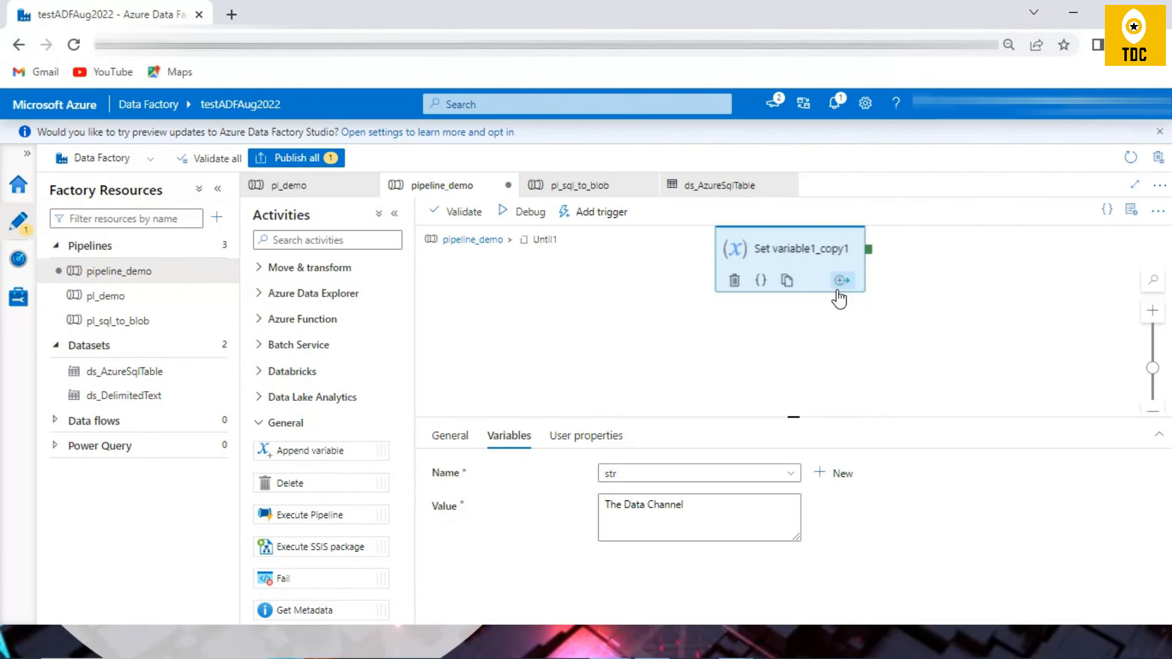
{"action": "triple_click", "coordinate": [710, 529]}
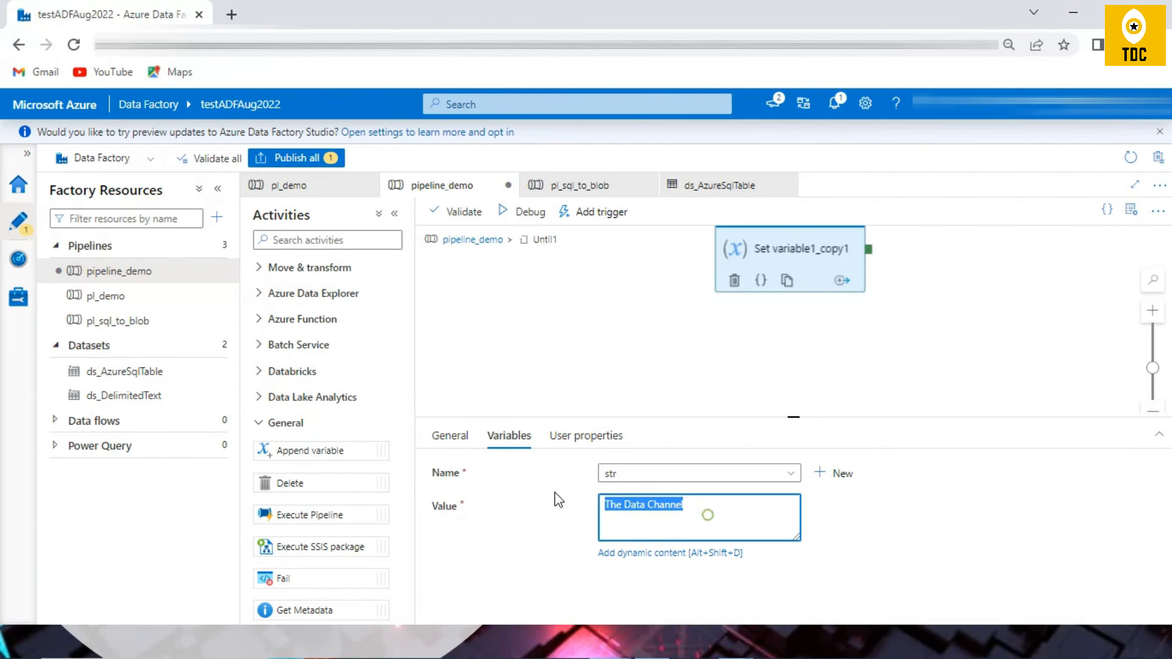
{"action": "left_click", "coordinate": [467, 241]}
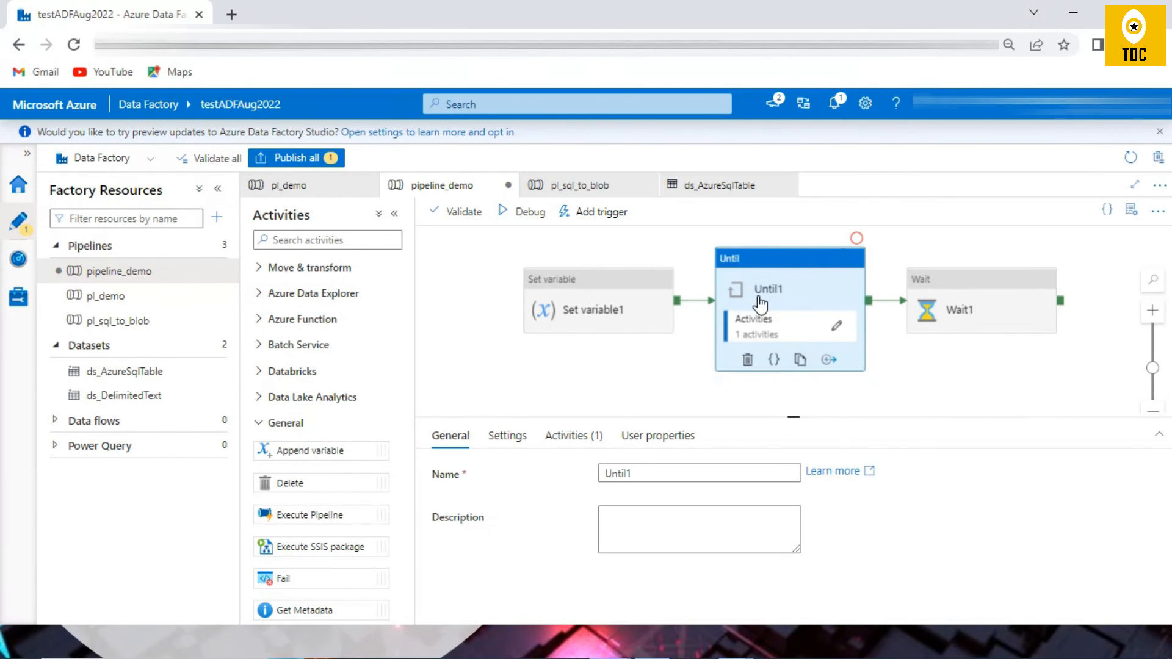
Step: Review Until1's loop expression in the dynamic content editor and close the editor without changes
{"action": "left_click", "coordinate": [508, 432]}
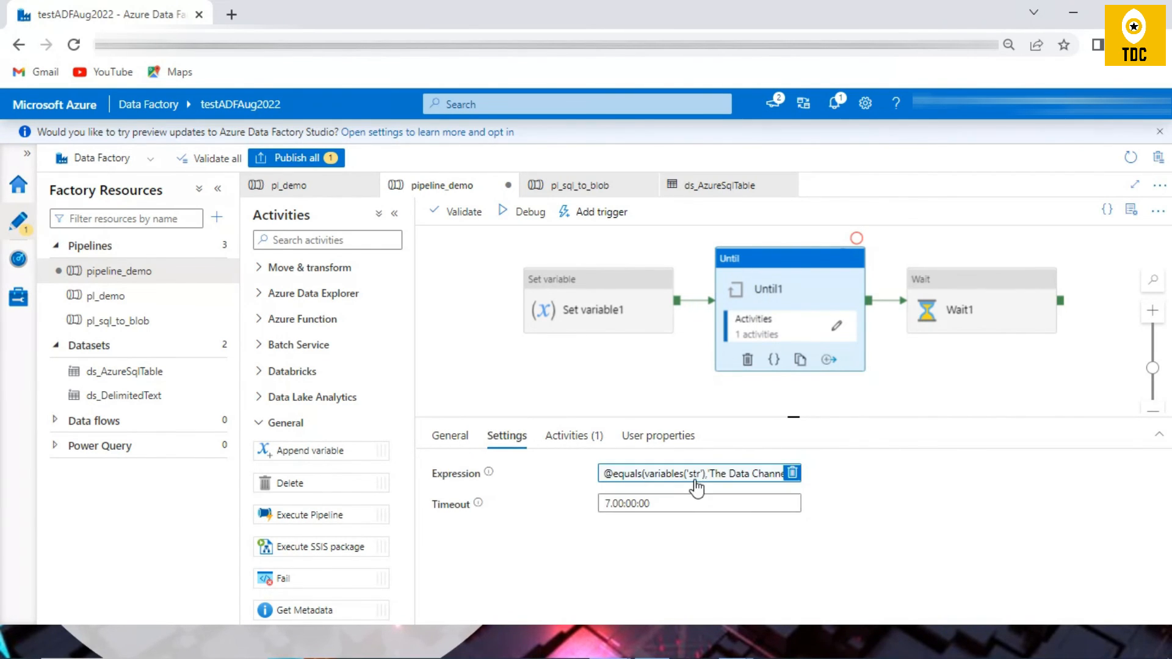
{"action": "left_click", "coordinate": [697, 476]}
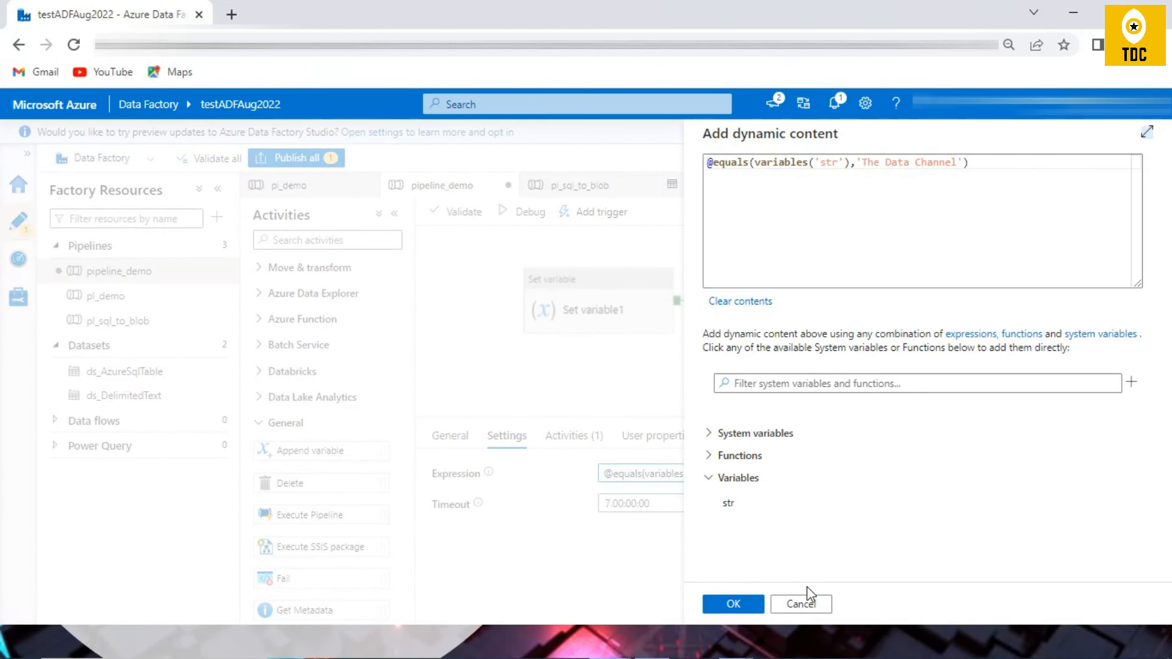
{"action": "left_click", "coordinate": [801, 604]}
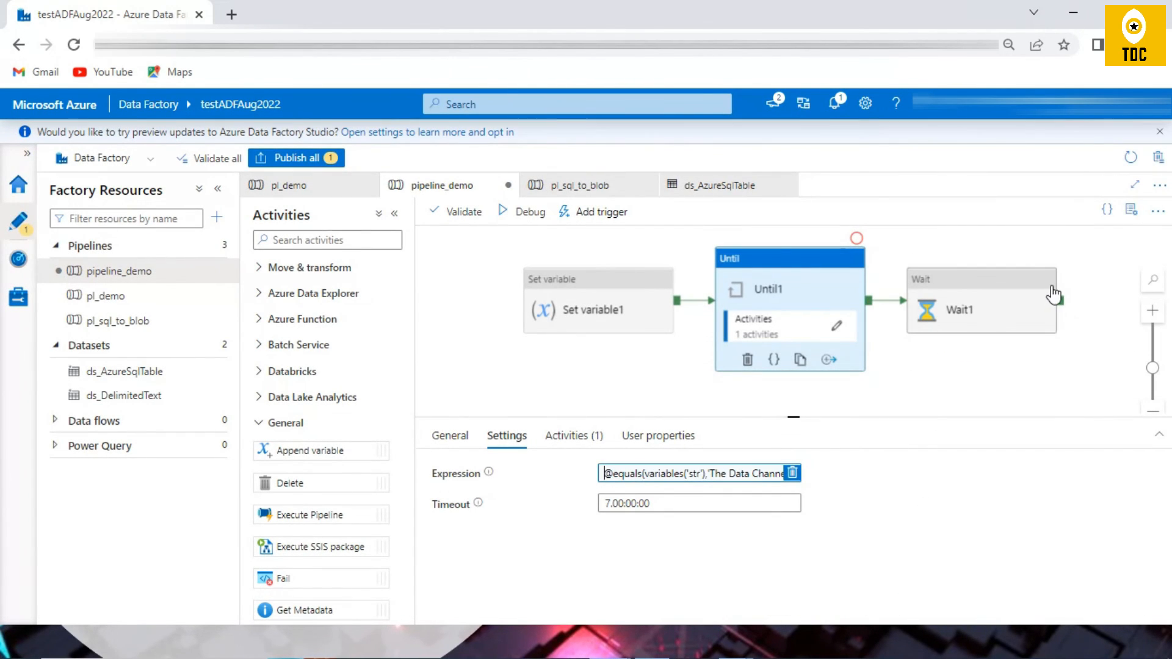
Step: Debug pipeline_demo, refresh the run output and highlight the Set variable1_copy1 entry in the activity list
{"action": "left_click", "coordinate": [503, 215]}
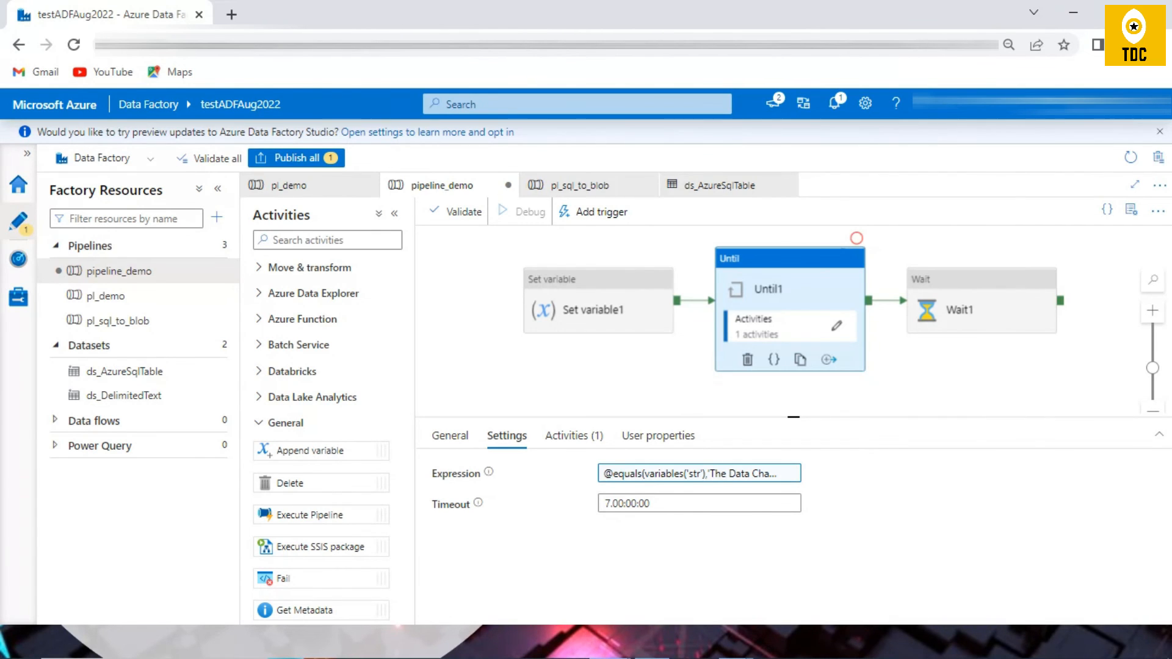
{"action": "left_click", "coordinate": [740, 472]}
{"action": "left_click", "coordinate": [740, 472]}
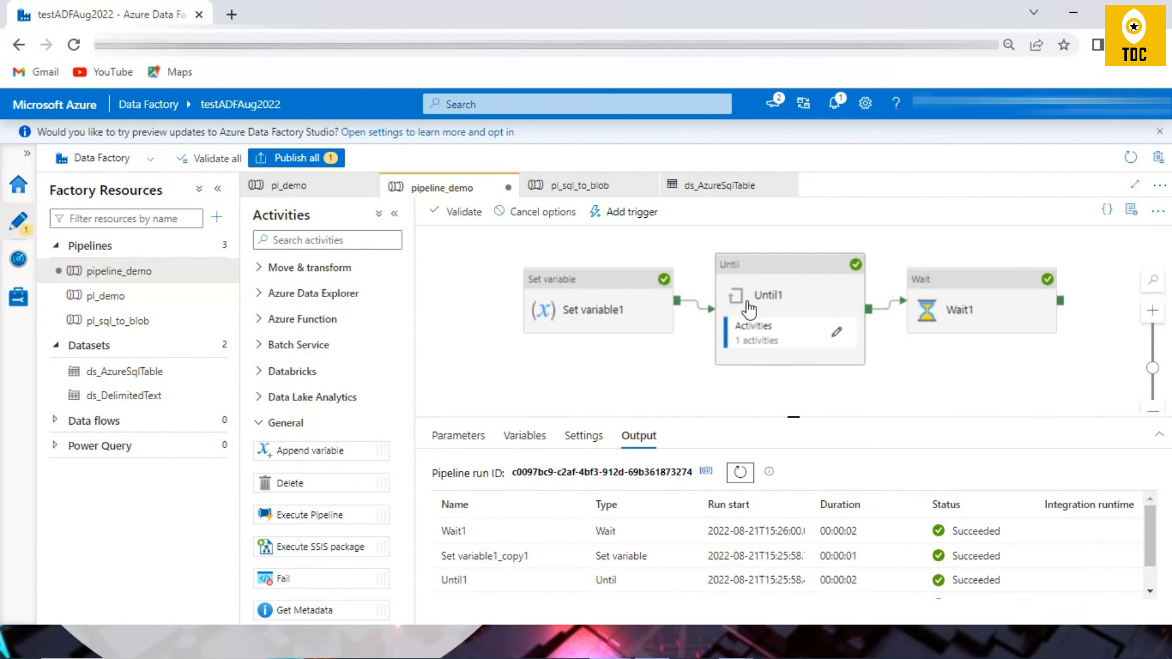
{"action": "left_click_drag", "start_coordinate": [445, 560], "coordinate": [534, 571]}
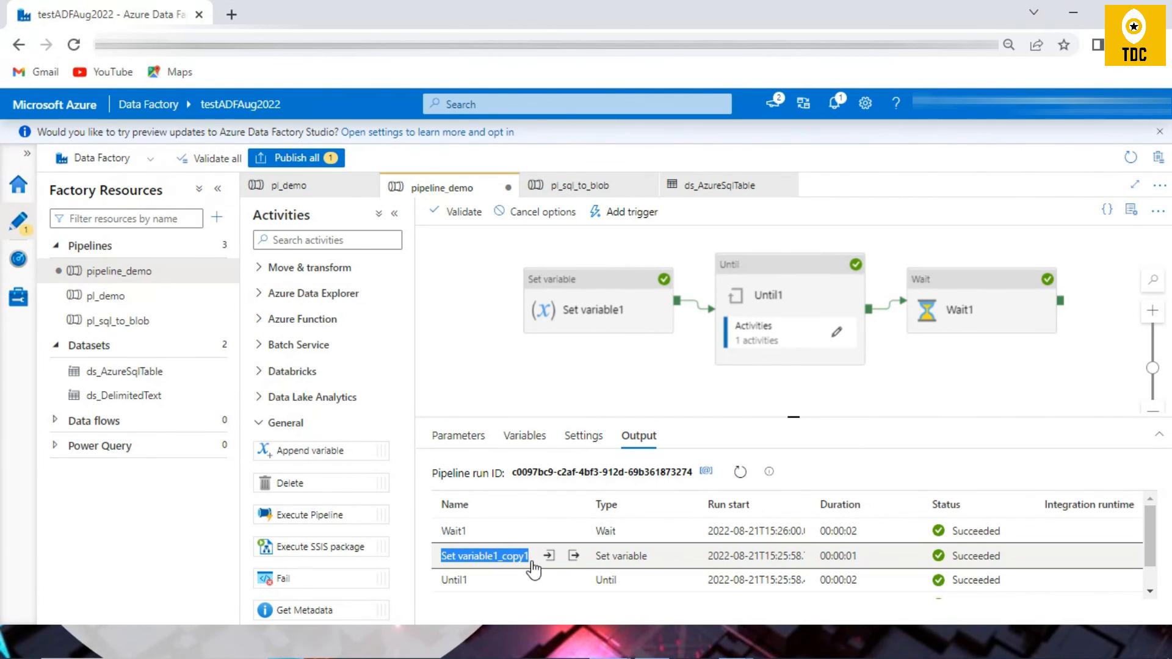
{"action": "left_click", "coordinate": [531, 560]}
{"action": "left_click_drag", "start_coordinate": [532, 558], "coordinate": [434, 553]}
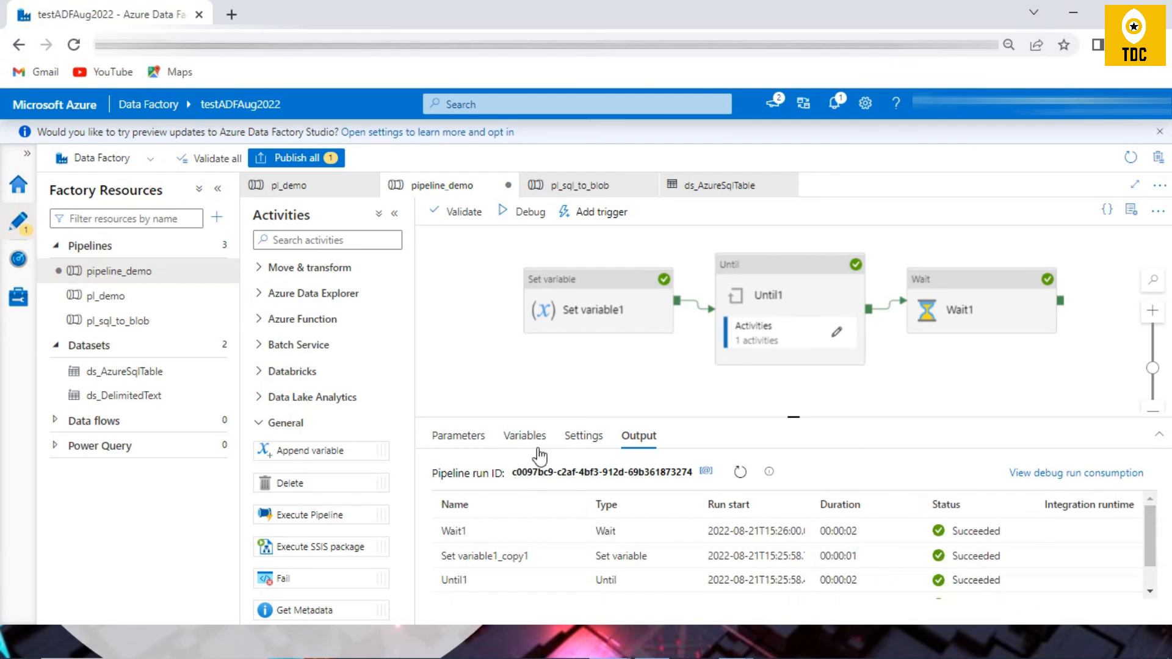
Step: Set the value that Set variable1 assigns to the str variable to "The Data Channel"
{"action": "left_click", "coordinate": [768, 278]}
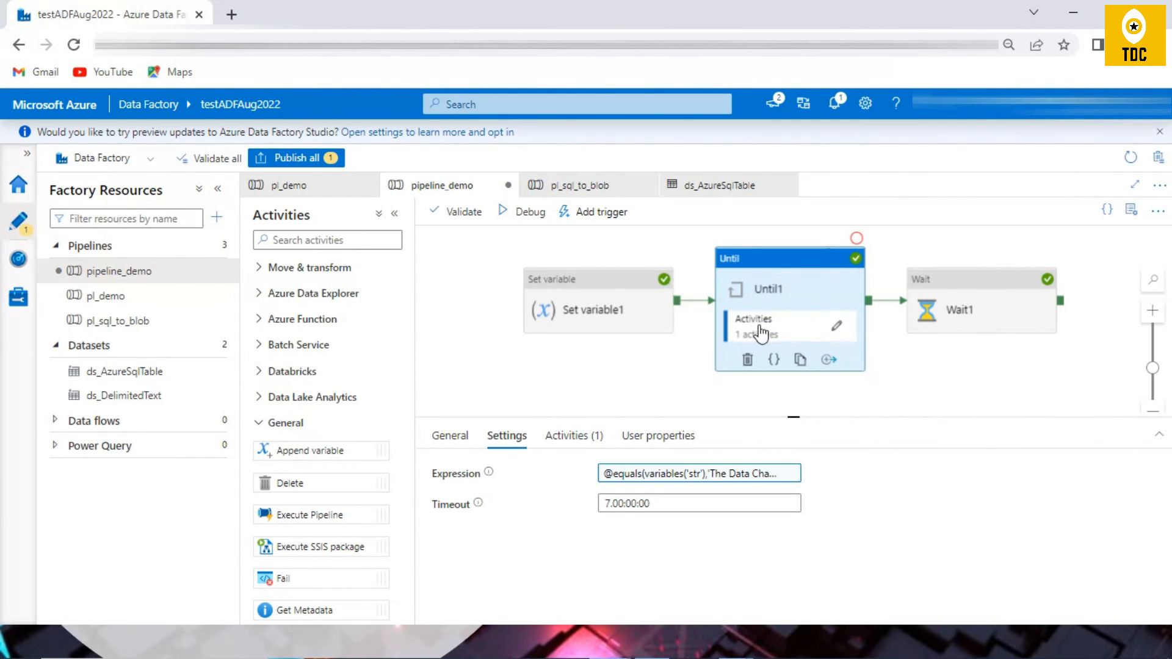
{"action": "left_click", "coordinate": [615, 309]}
{"action": "left_click", "coordinate": [516, 445]}
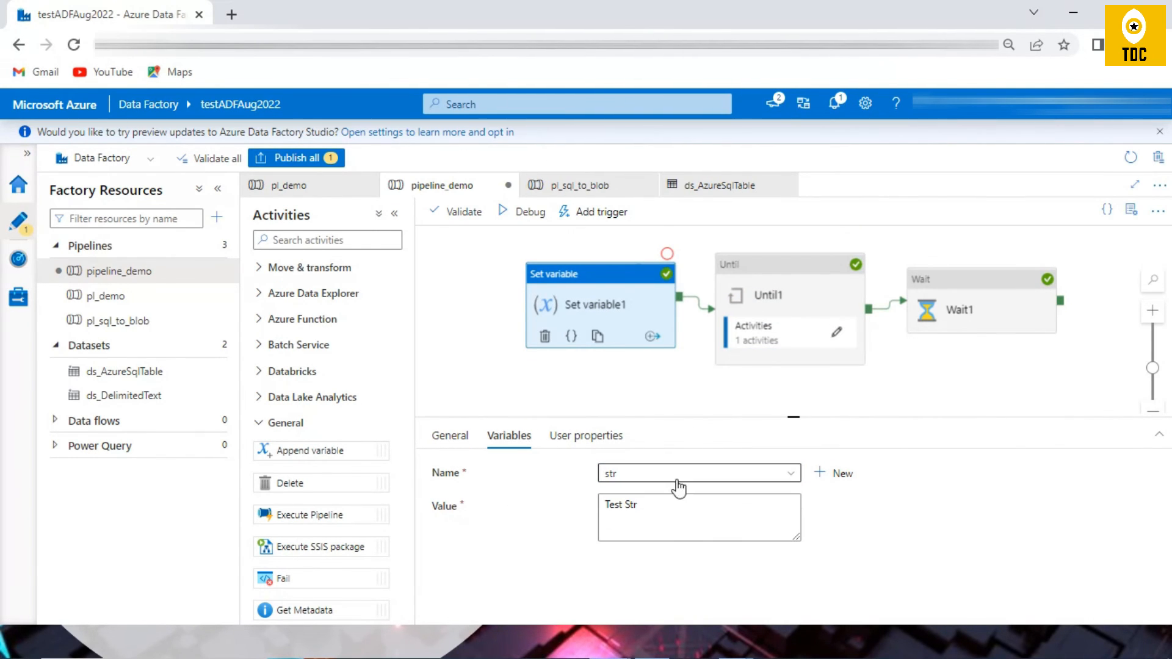
{"action": "triple_click", "coordinate": [654, 504]}
{"action": "type", "text": "The Data"}
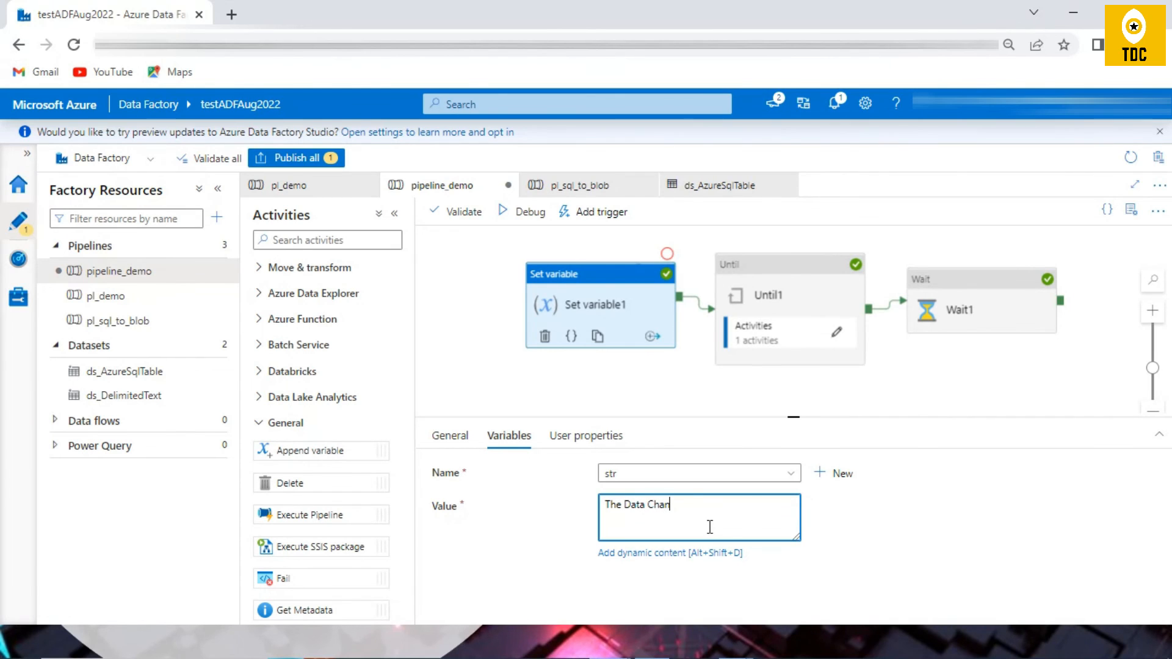
Step: Debug the pipeline with Set variable1's new value and refresh the run output to check the Until1 loop
{"action": "left_click", "coordinate": [517, 212]}
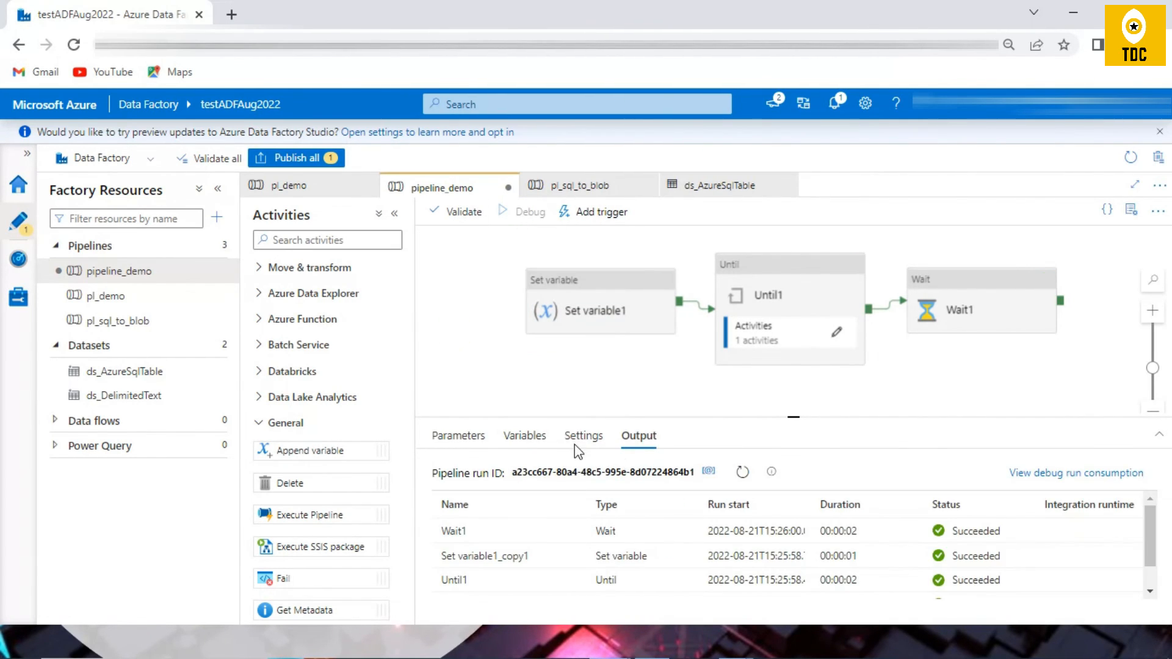
{"action": "left_click", "coordinate": [739, 472]}
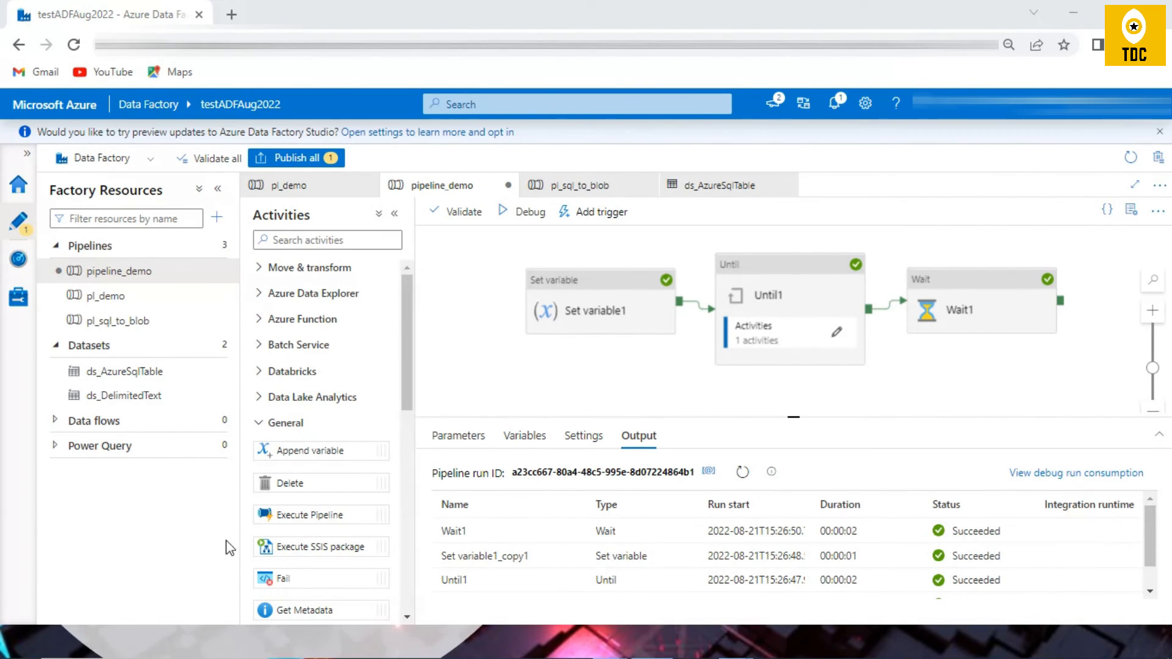
{"action": "left_click", "coordinate": [791, 299]}
{"action": "left_click", "coordinate": [542, 378]}
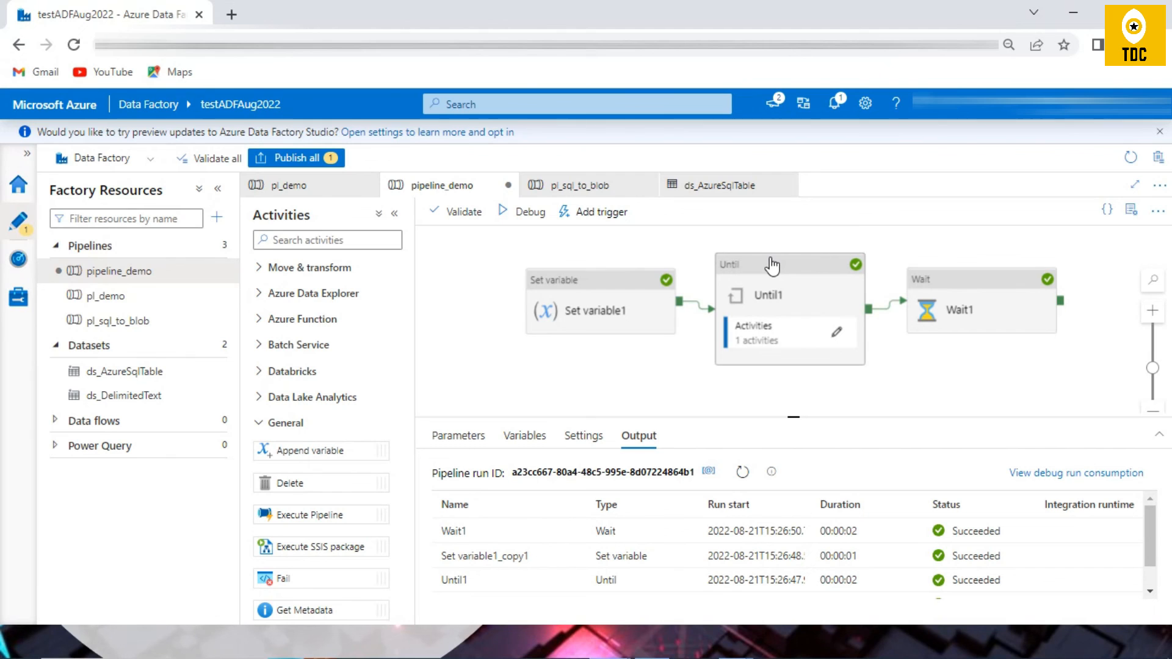
{"action": "left_click", "coordinate": [781, 296]}
{"action": "left_click", "coordinate": [610, 366]}
Step: Inside the Until1 loop, change Set variable1_copy1's value to "The Data" and return to the main pipeline
{"action": "left_click", "coordinate": [769, 302]}
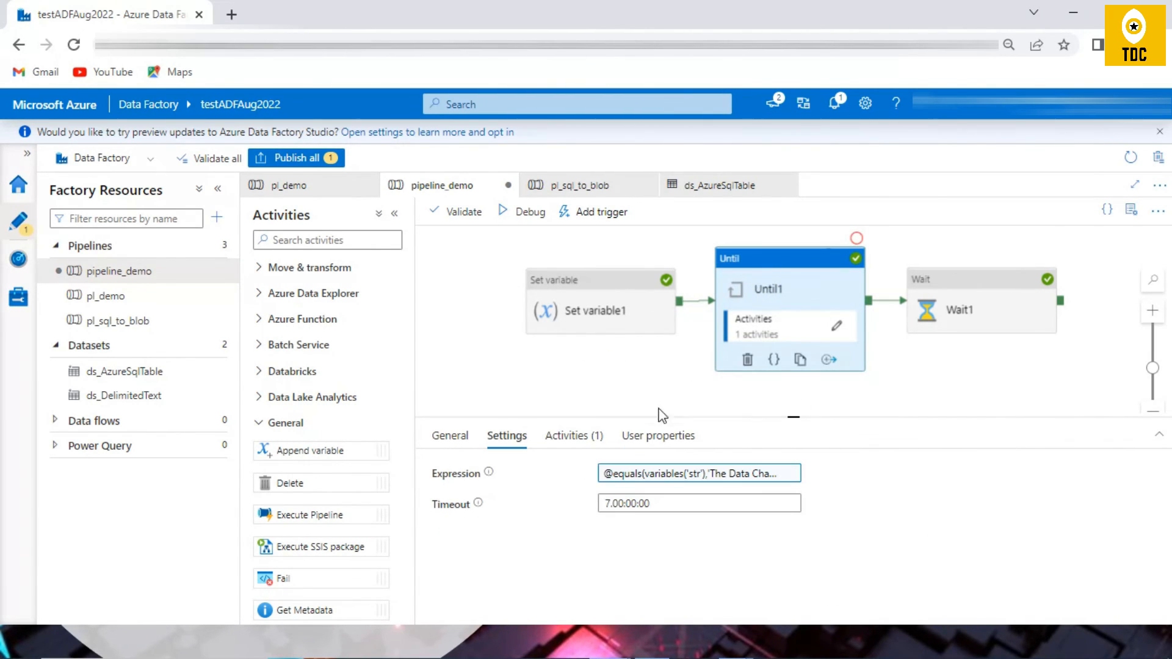
{"action": "left_click", "coordinate": [836, 326]}
{"action": "left_click", "coordinate": [802, 275]}
{"action": "left_click_drag", "start_coordinate": [702, 506], "coordinate": [635, 503]}
{"action": "type", "text": "\\"}
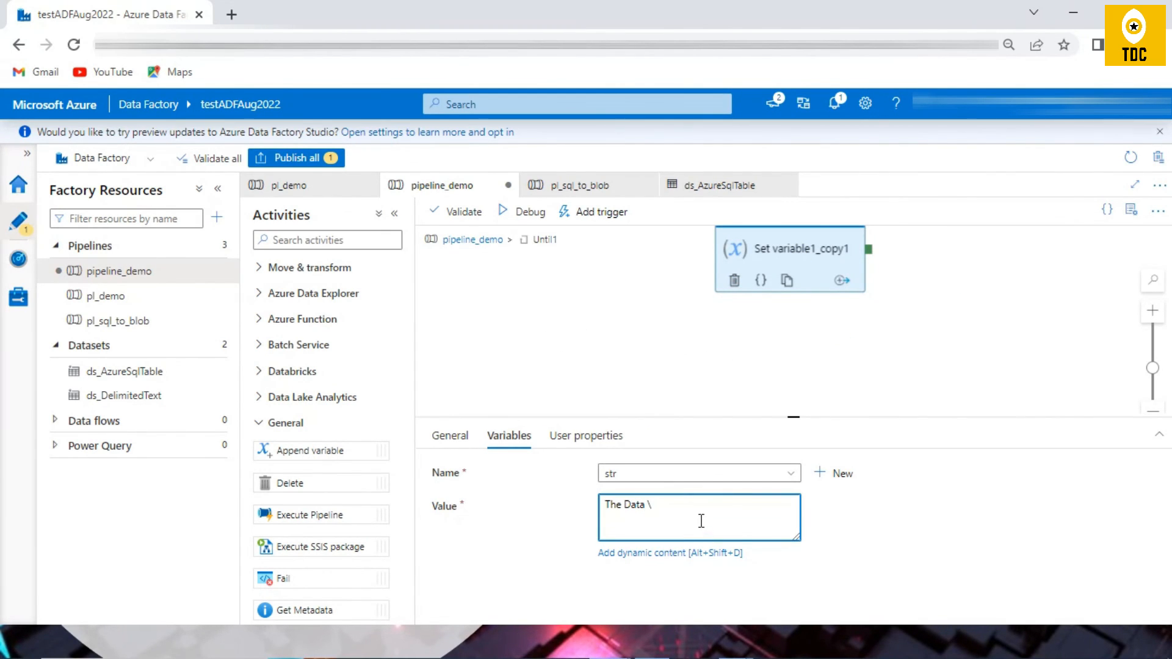
{"action": "left_click", "coordinate": [457, 240]}
Step: Debug the pipeline with the changed loop value, refresh the output and examine the enlarged list of activity runs
{"action": "left_click", "coordinate": [526, 211]}
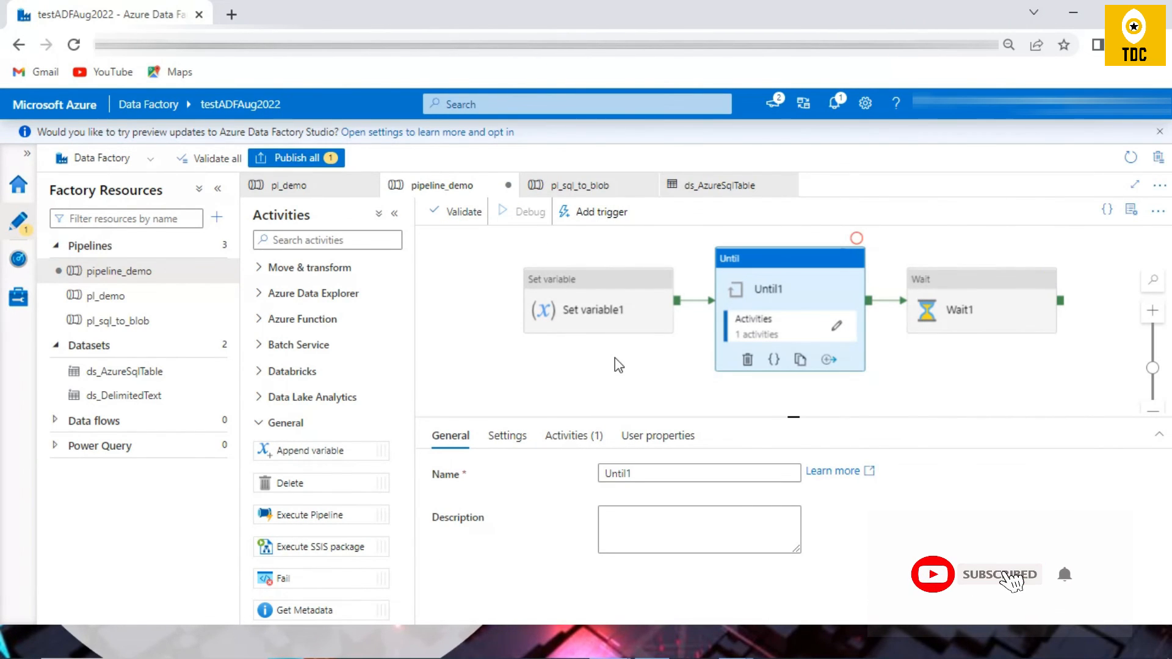
{"action": "left_click", "coordinate": [952, 347]}
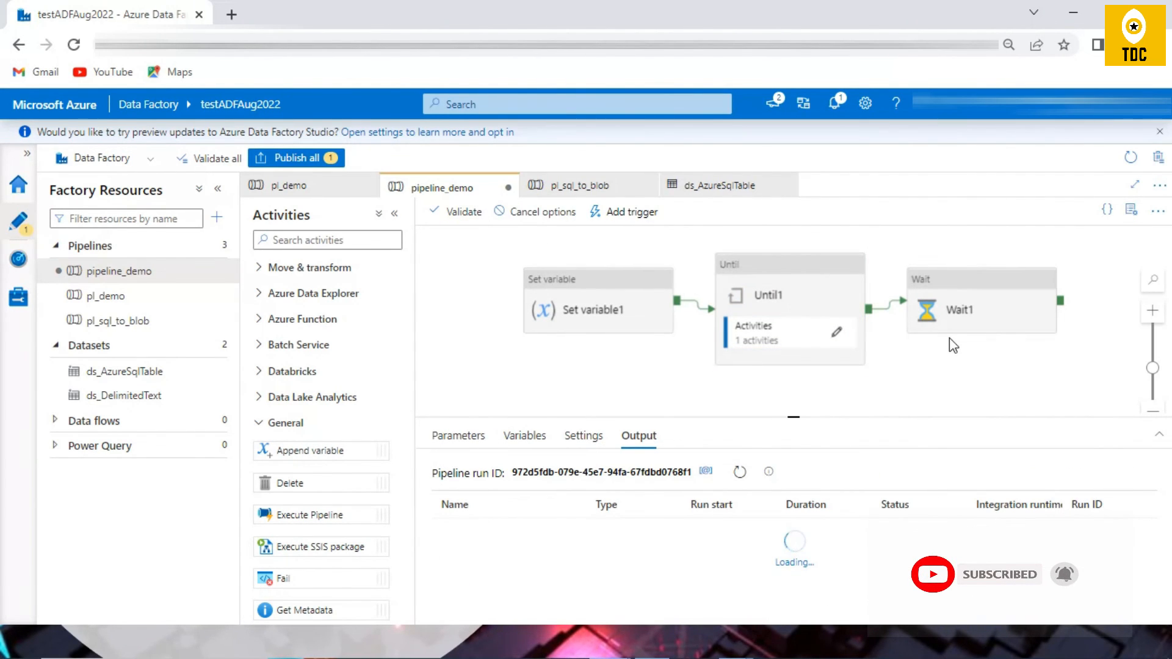
{"action": "left_click", "coordinate": [740, 472]}
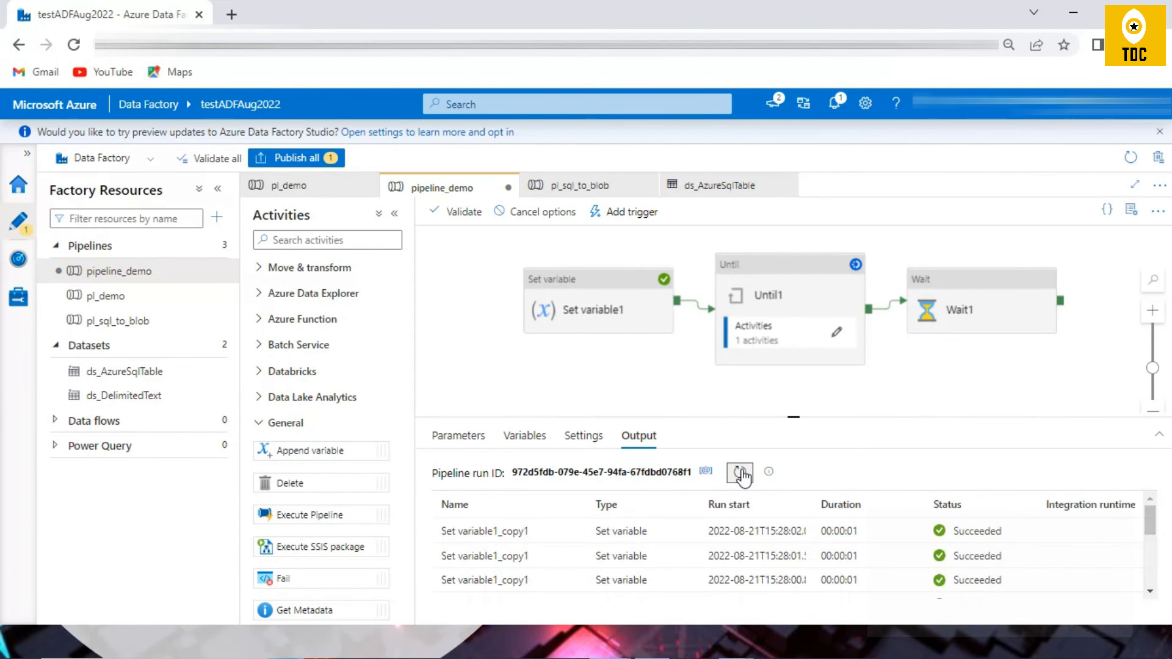
{"action": "left_click_drag", "start_coordinate": [793, 417], "coordinate": [824, 232]}
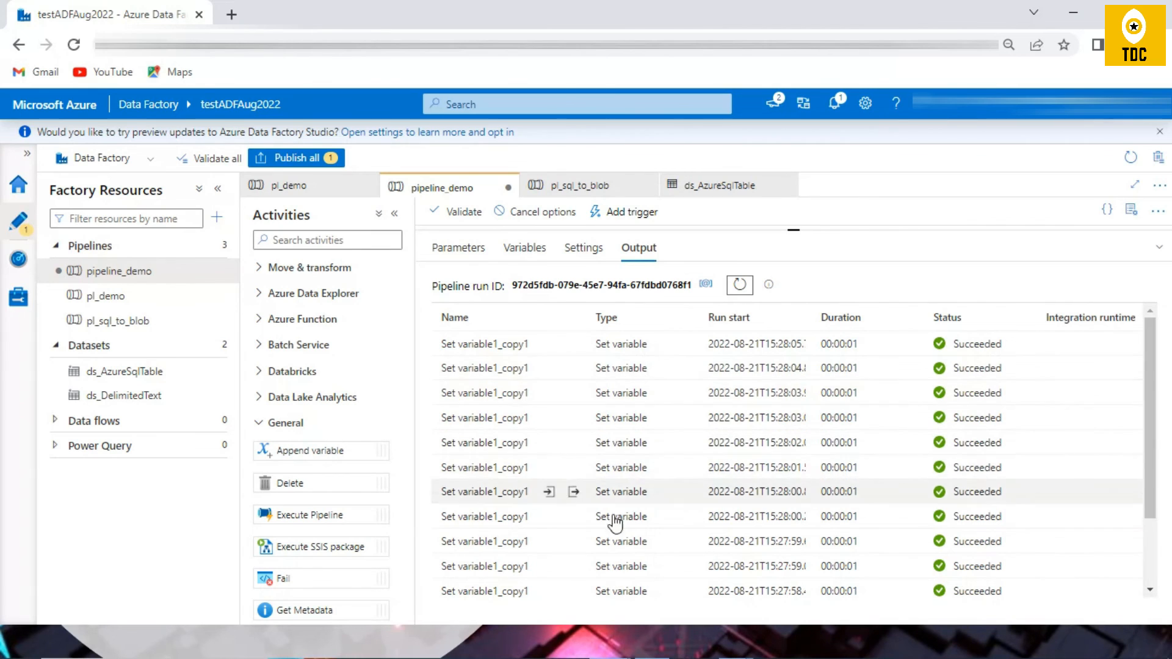
{"action": "scroll", "coordinate": [685, 503], "scroll_direction": "down", "scroll_amount": 1}
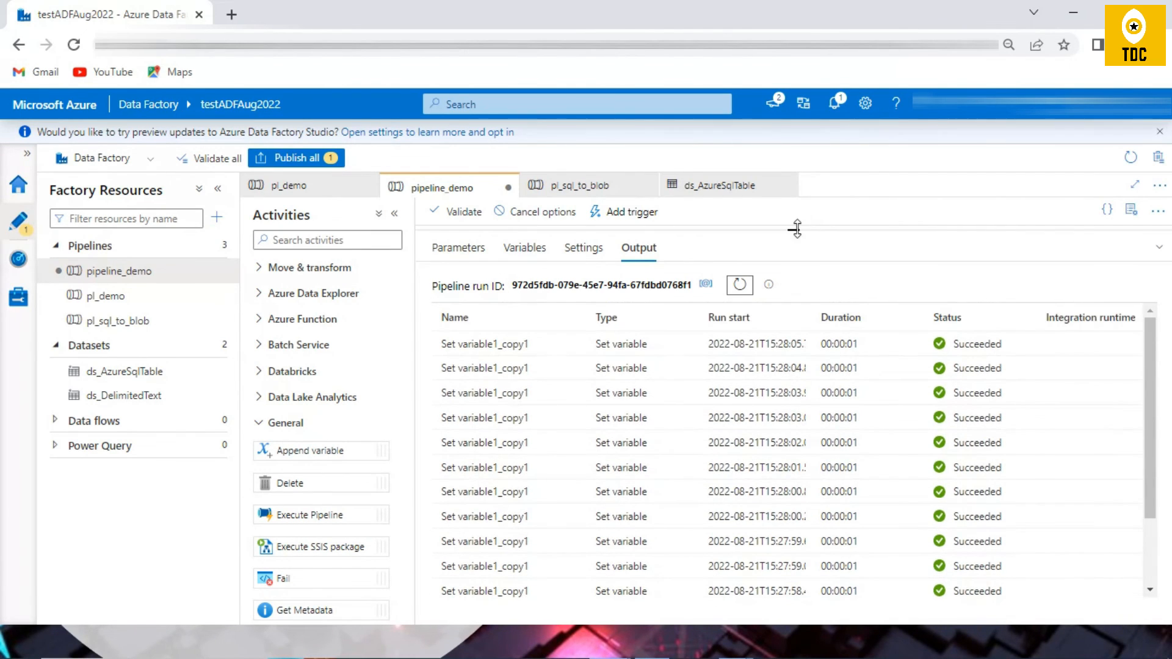
Step: Restore the canvas view, highlight the value Set variable1_copy1 assigns inside Until1, and return to the main pipeline
{"action": "left_click_drag", "start_coordinate": [793, 228], "coordinate": [805, 438]}
{"action": "left_click", "coordinate": [839, 339]}
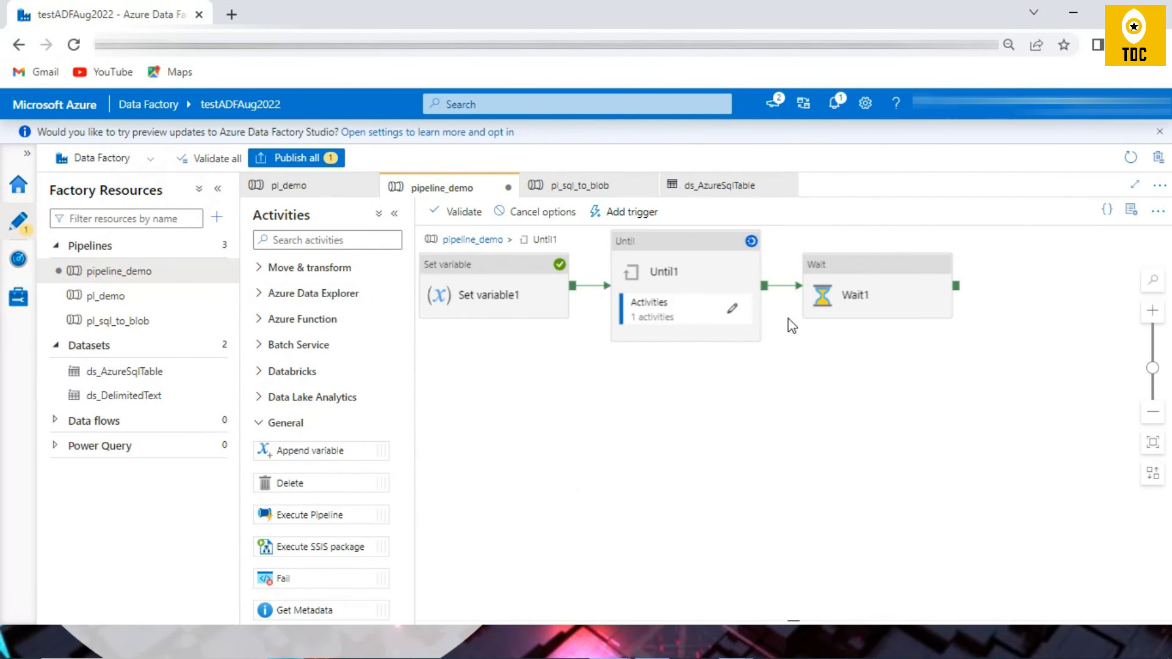
{"action": "left_click", "coordinate": [756, 280]}
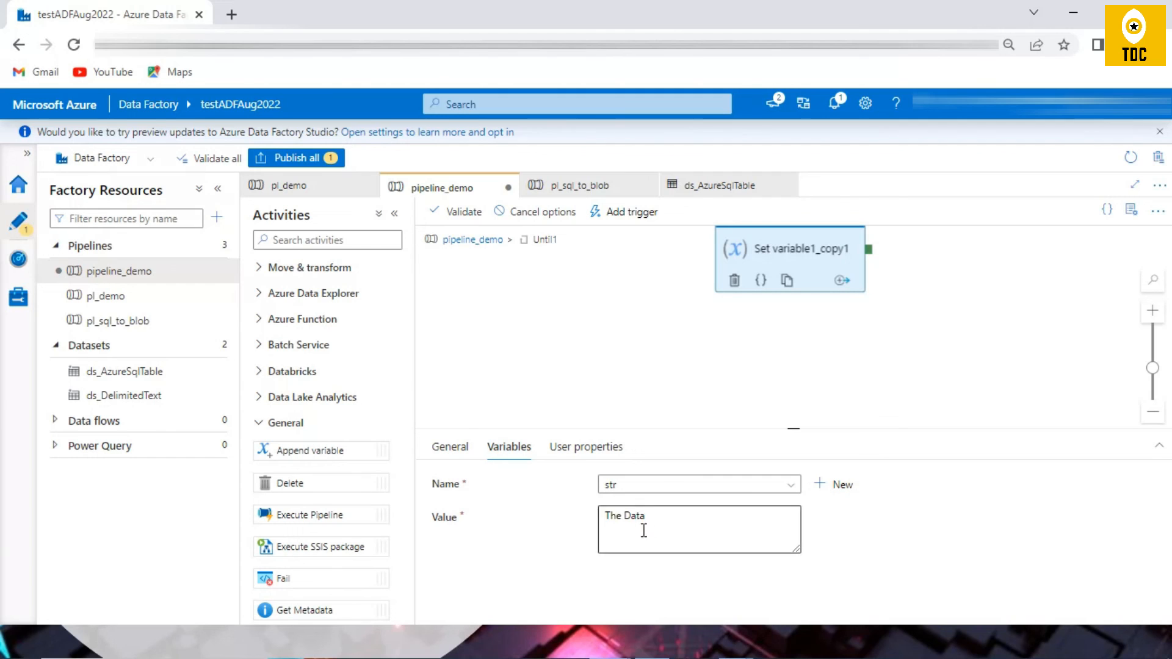
{"action": "triple_click", "coordinate": [667, 524]}
{"action": "left_click", "coordinate": [465, 240]}
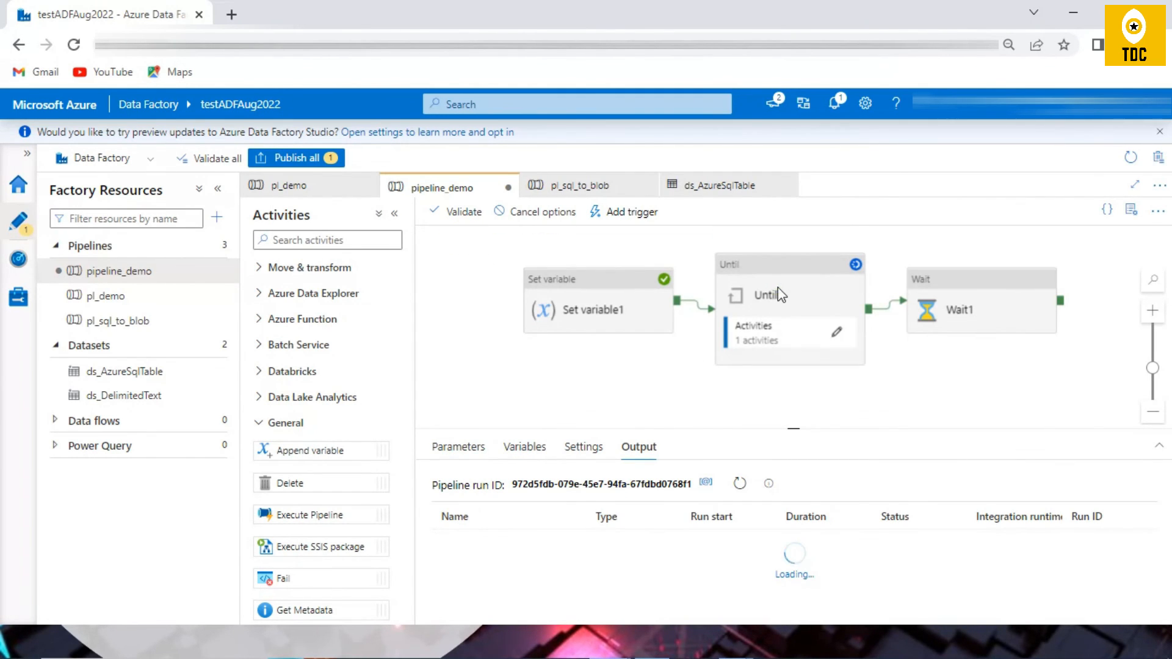
Step: Look inside the Until1 loop once more, go back to the main pipeline and select the Until1 activity
{"action": "double_click", "coordinate": [782, 295]}
{"action": "left_click", "coordinate": [731, 250]}
{"action": "left_click", "coordinate": [468, 244]}
{"action": "left_click", "coordinate": [763, 290]}
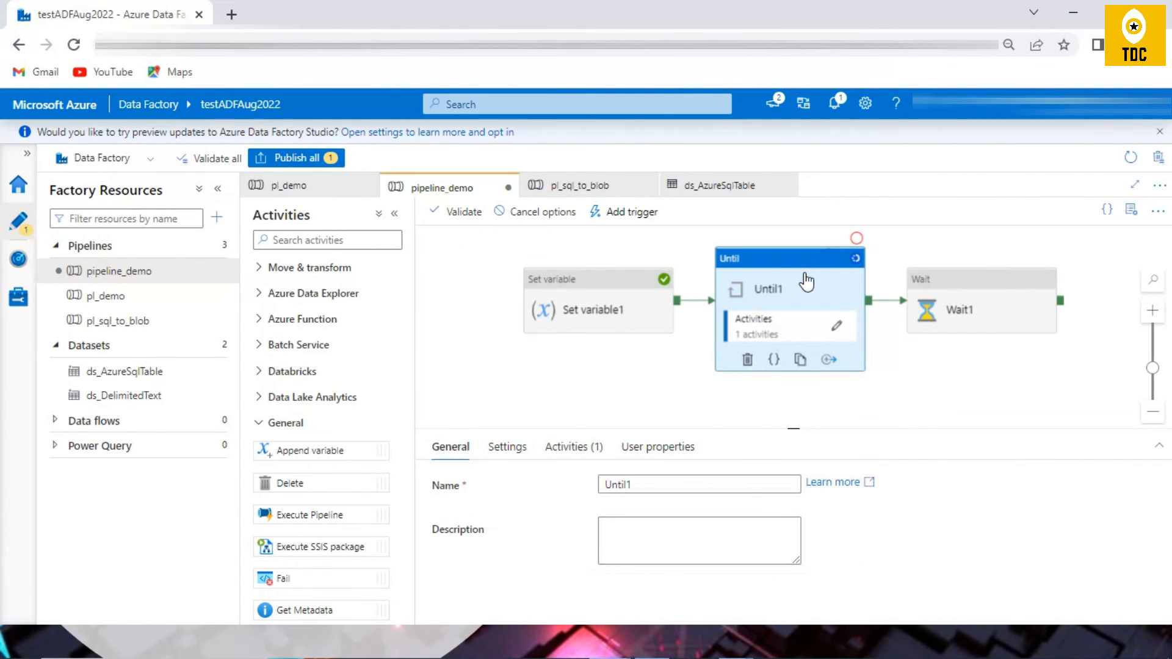